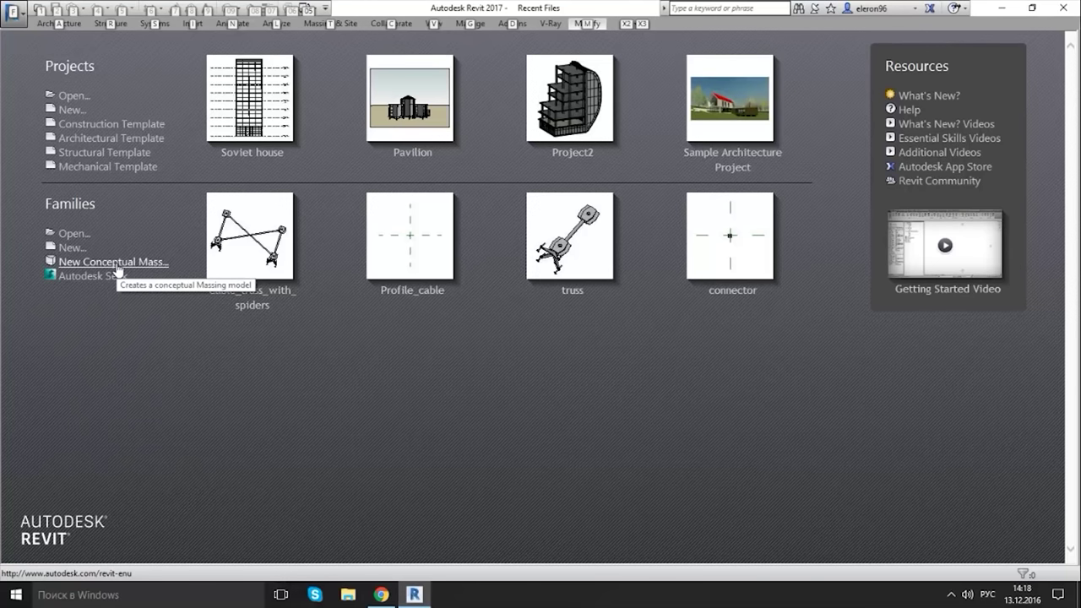
# - Create a new conceptual mass family from the Metric Mass template and open its Level 1 floor plan
pyautogui.click(114, 263)
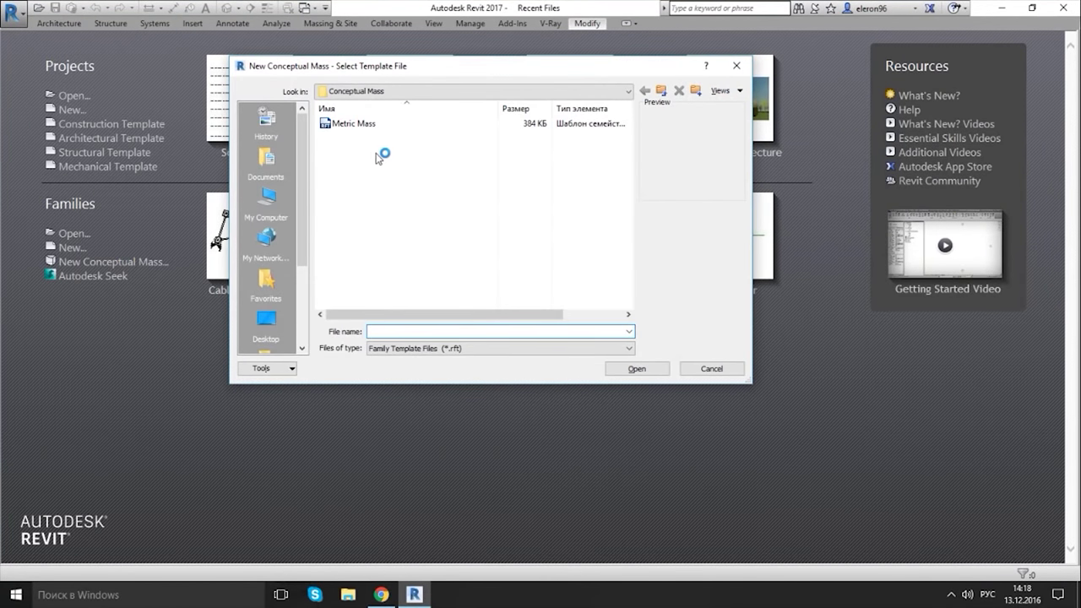
pyautogui.click(374, 125)
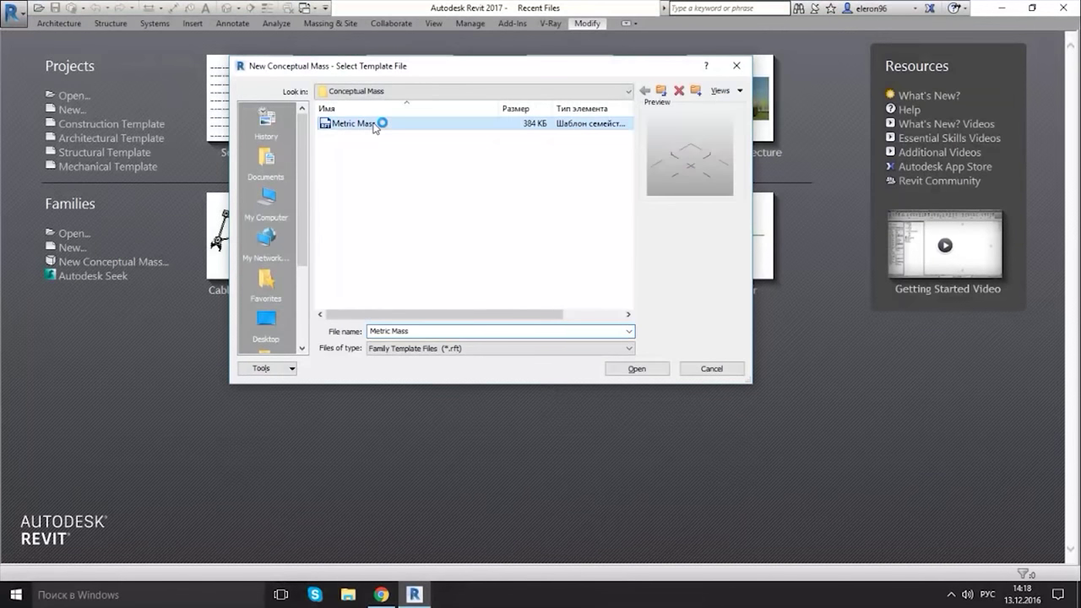
pyautogui.click(636, 369)
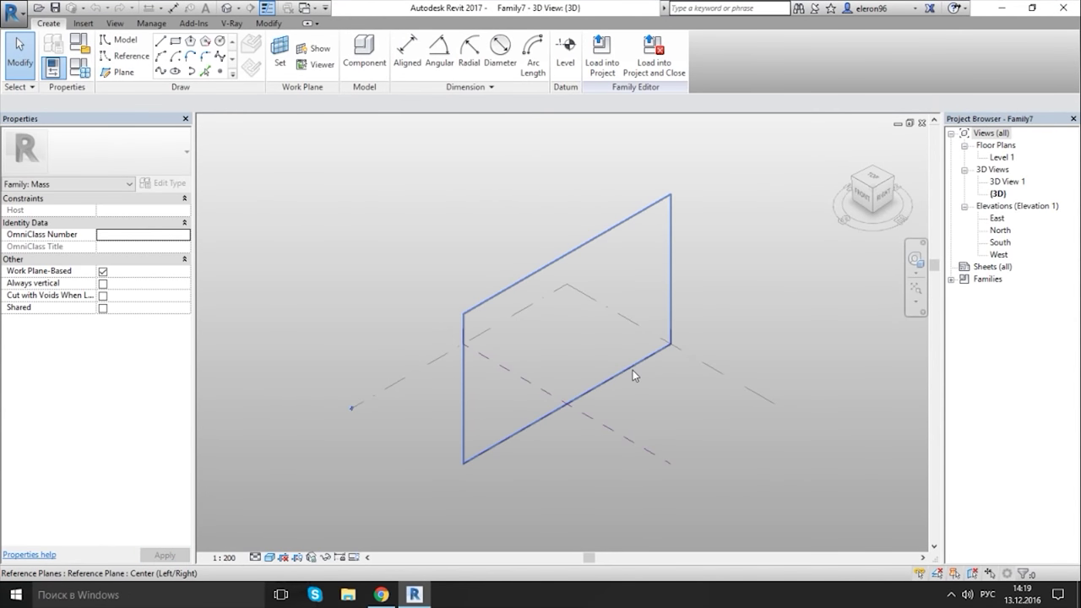
pyautogui.doubleClick(1001, 158)
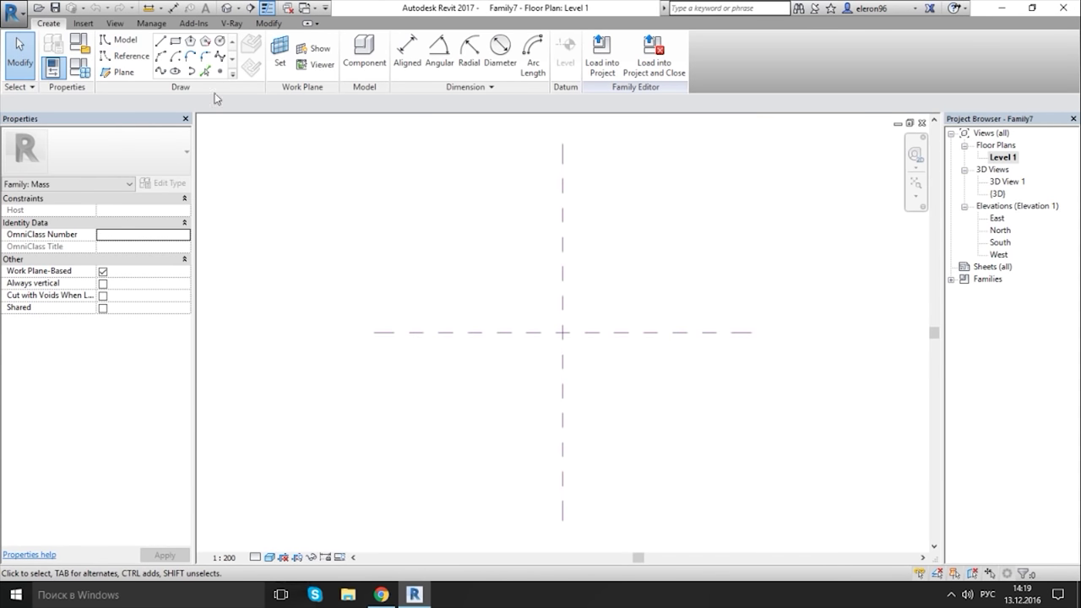
# - Draw a horizontal model line 10000 mm long above the horizontal centre reference plane, with 3D Snapping turned off
pyautogui.click(118, 40)
pyautogui.click(161, 40)
pyautogui.click(373, 144)
pyautogui.click(750, 537)
pyautogui.moveTo(530, 271); pyautogui.dragTo(538, 283, button='middle')
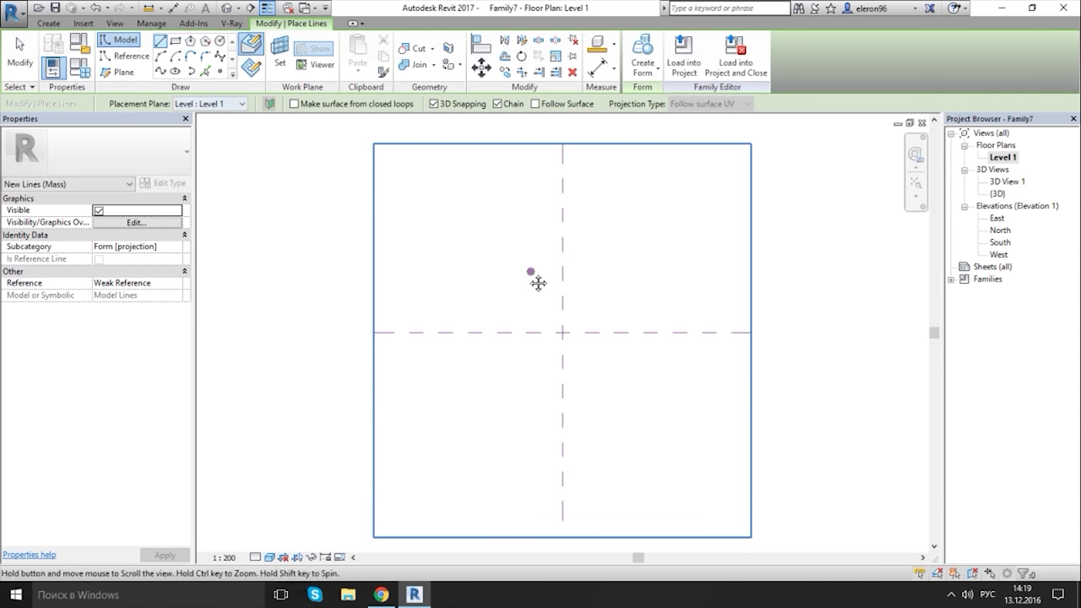
pyautogui.scroll(4, 538, 283)
pyautogui.click(434, 325)
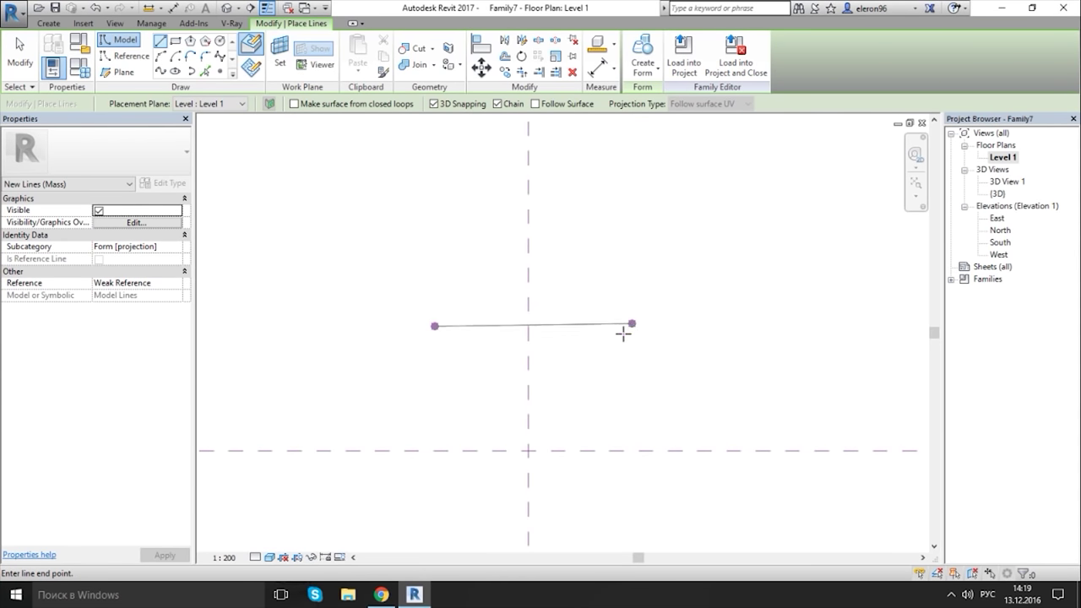
pyautogui.press('Escape')
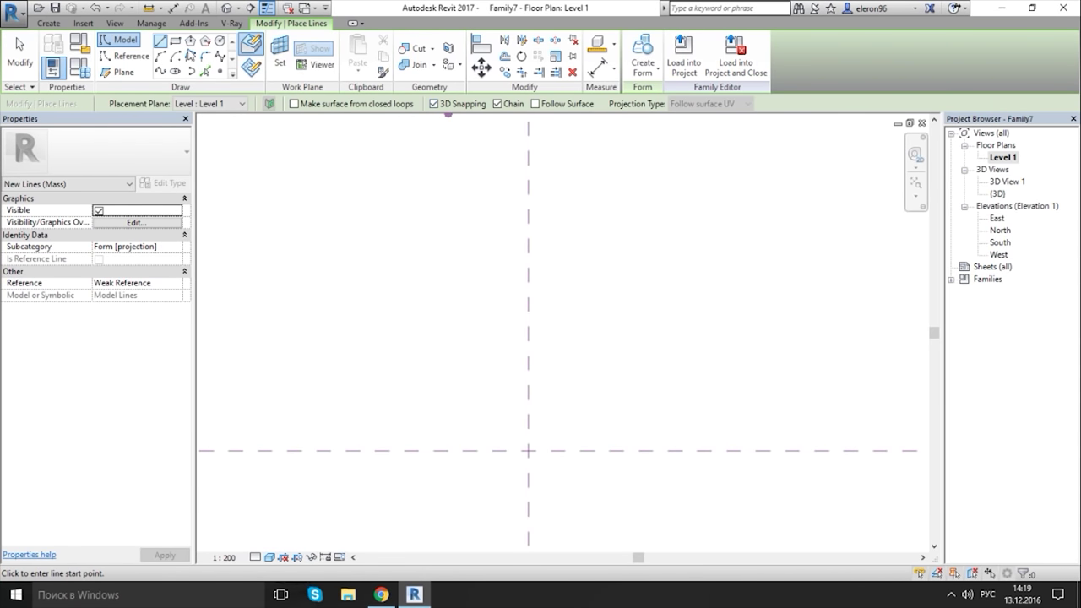
pyautogui.click(434, 104)
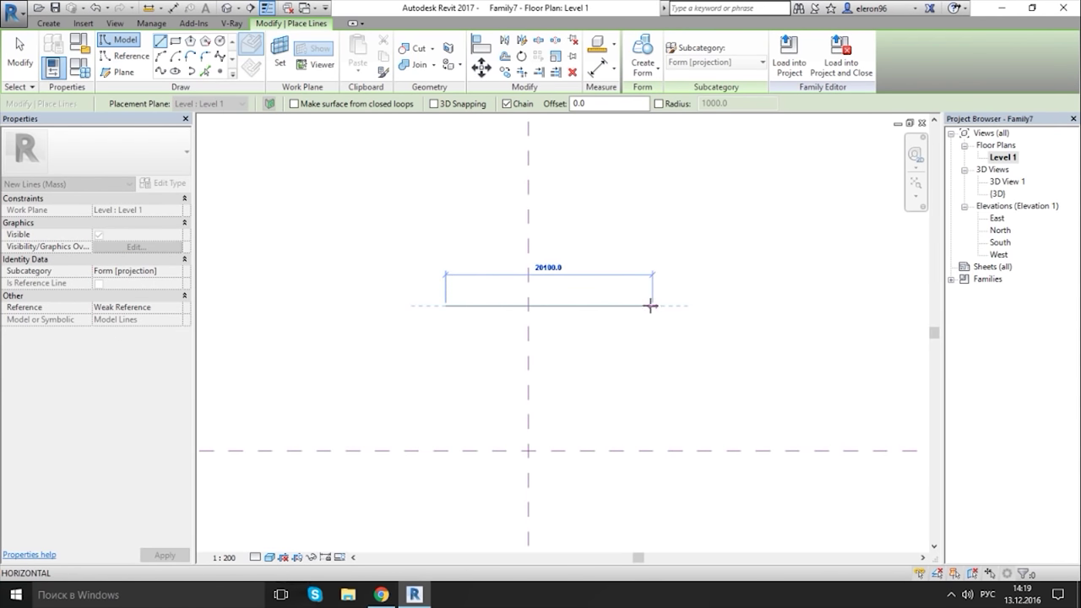
pyautogui.write('11')
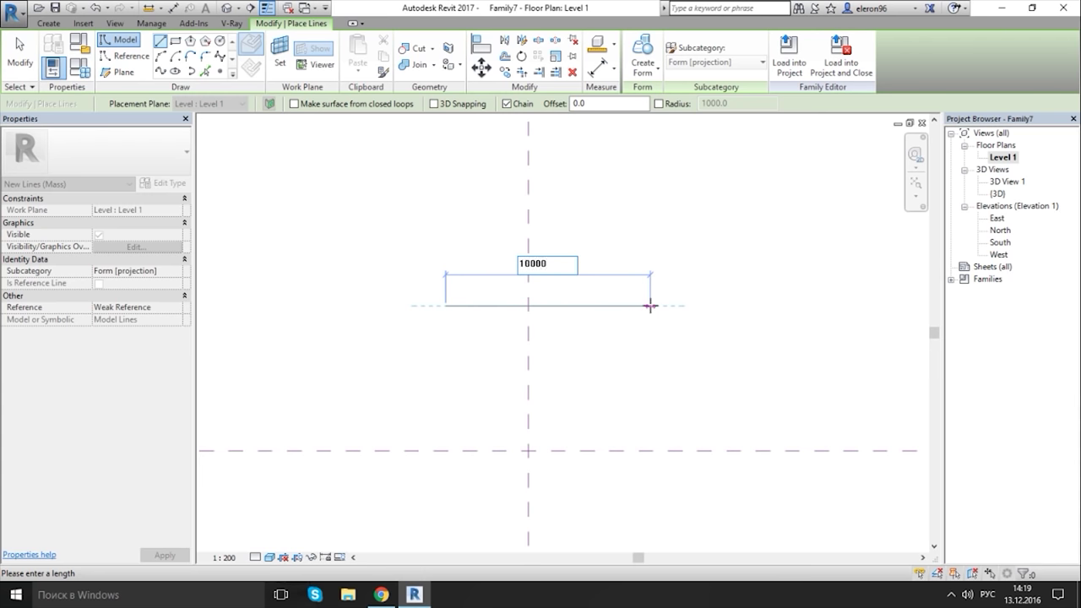
pyautogui.press('Return')
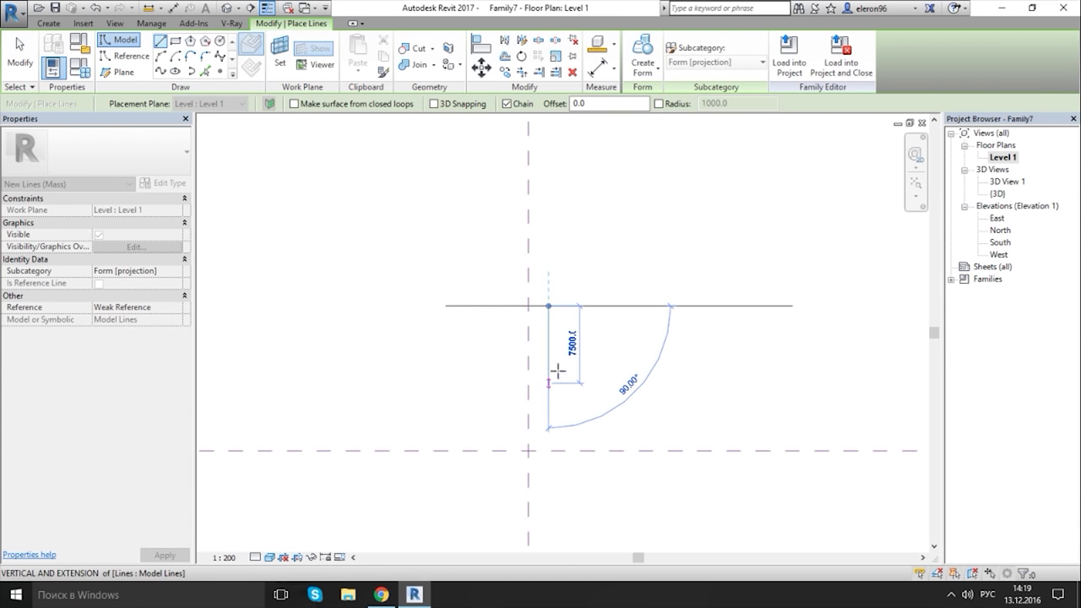
pyautogui.press('Escape')
pyautogui.press('Escape')
# - Move the line's midpoint onto the vertical centre plane and set its distance from the horizontal centre plane to 5000 mm
pyautogui.click(544, 306)
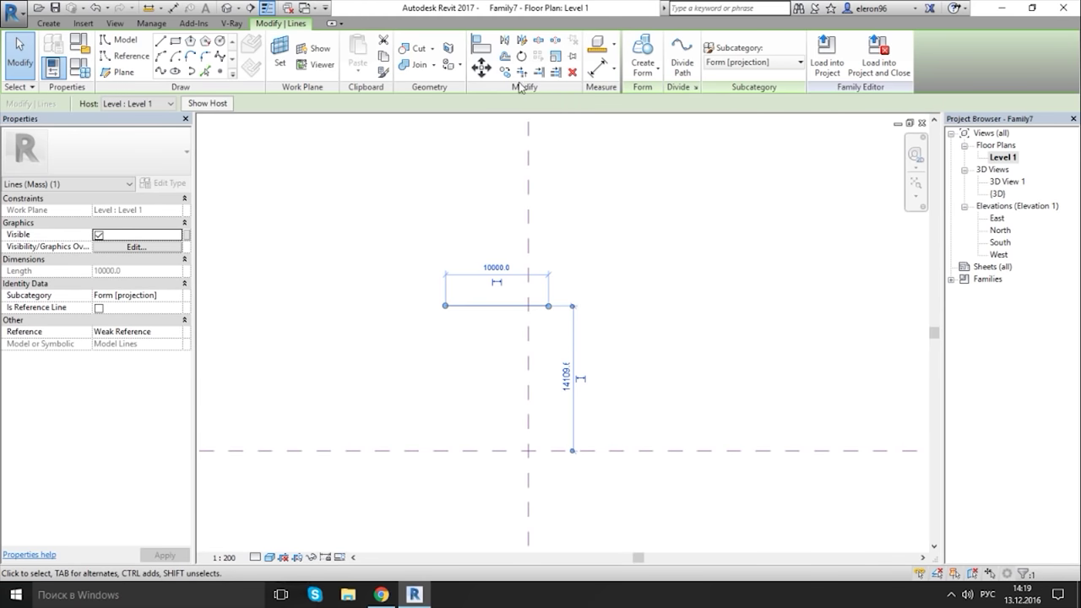
pyautogui.click(480, 68)
pyautogui.click(496, 306)
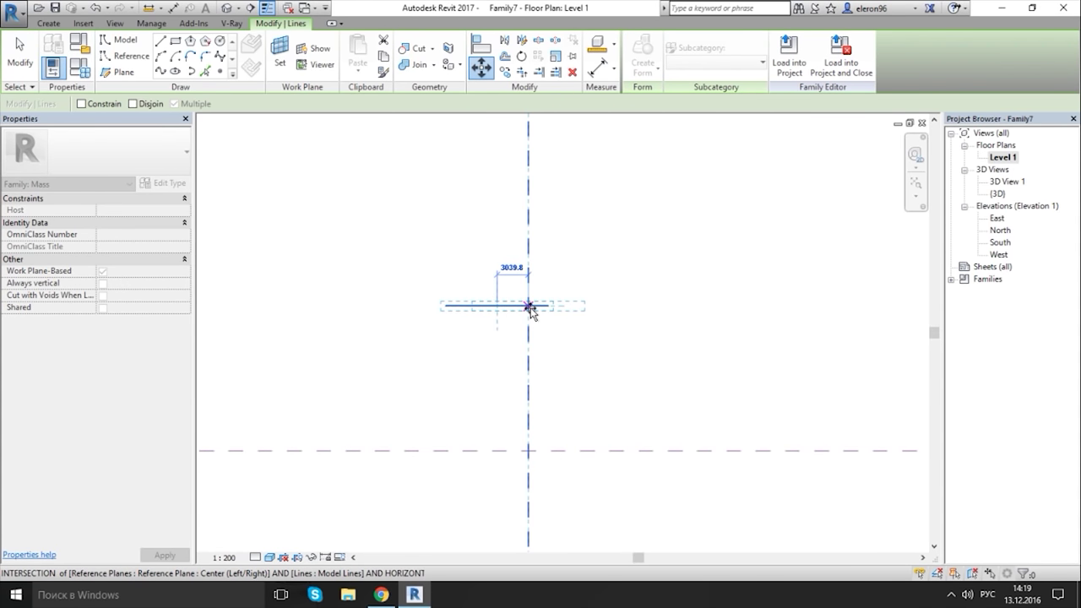
pyautogui.click(529, 307)
pyautogui.click(597, 379)
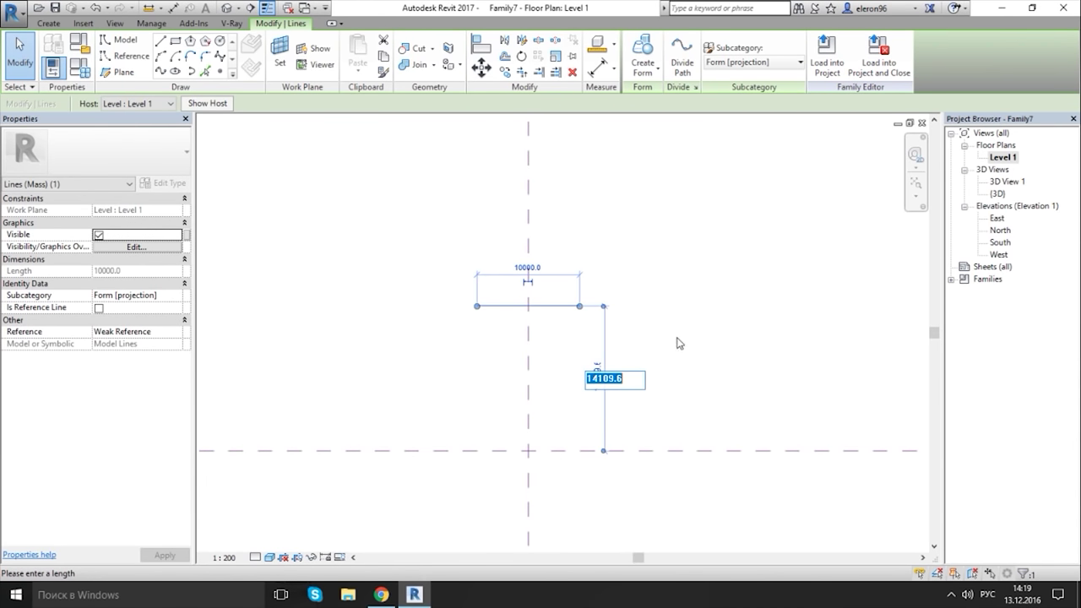
pyautogui.press('Return')
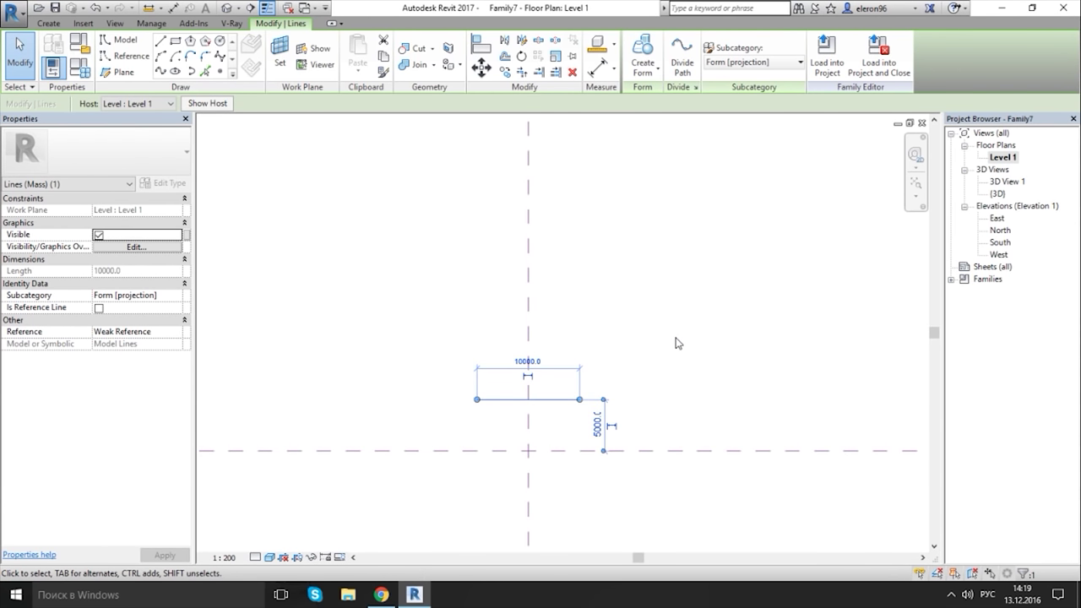
# - Mirror the model line about the horizontal centre reference plane, keeping the original
pyautogui.press('Delete')
pyautogui.moveTo(646, 446); pyautogui.dragTo(634, 298, button='middle')
pyautogui.click(559, 253)
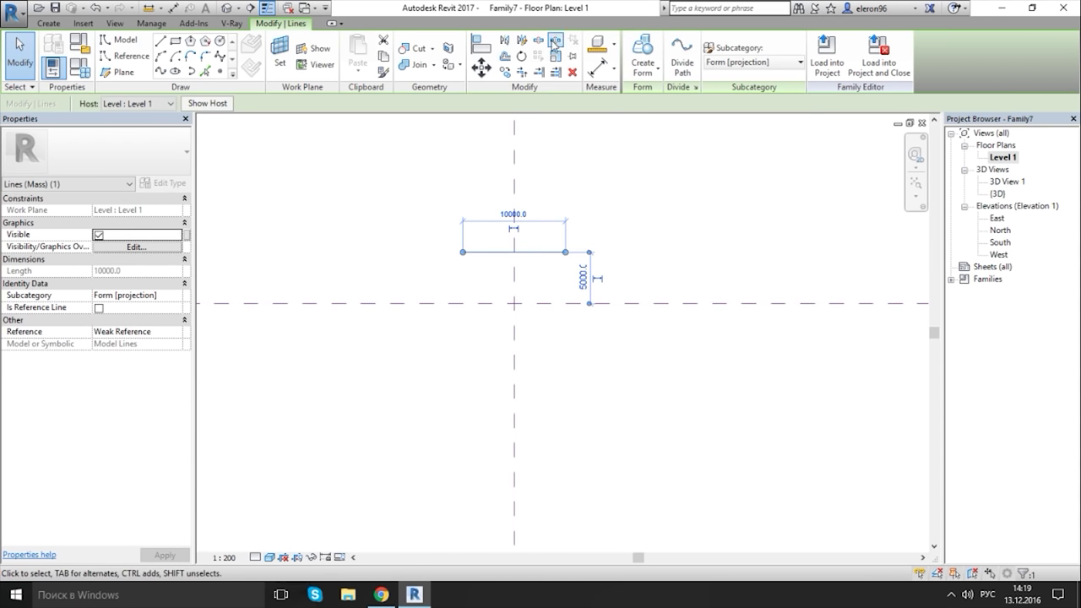
pyautogui.click(508, 44)
pyautogui.click(632, 303)
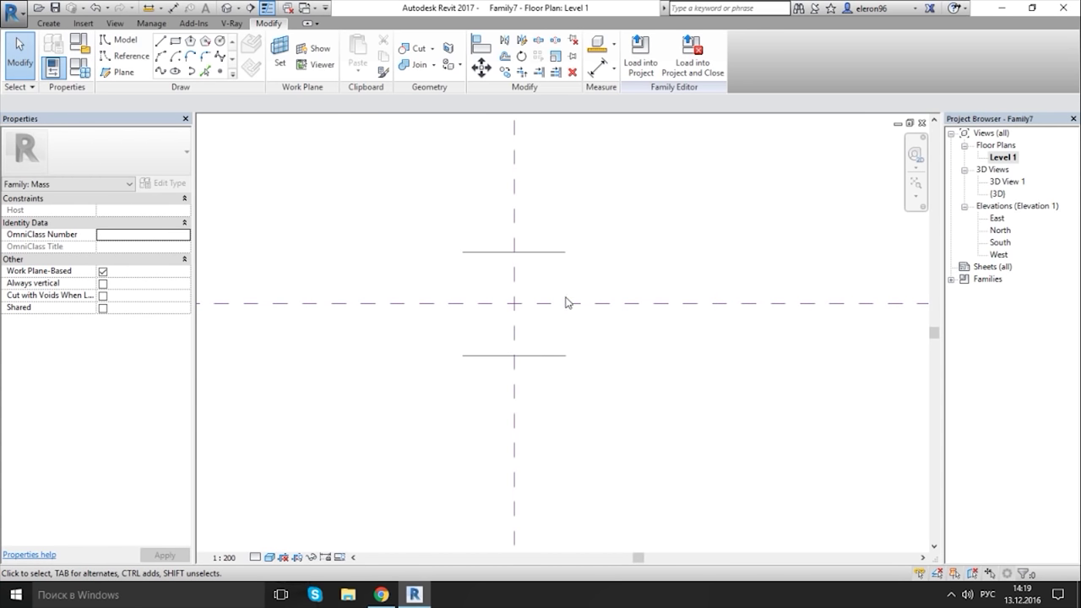
# - In the North elevation, place a reference point on the vertical centre plane a short distance above Level 1
pyautogui.doubleClick(1003, 230)
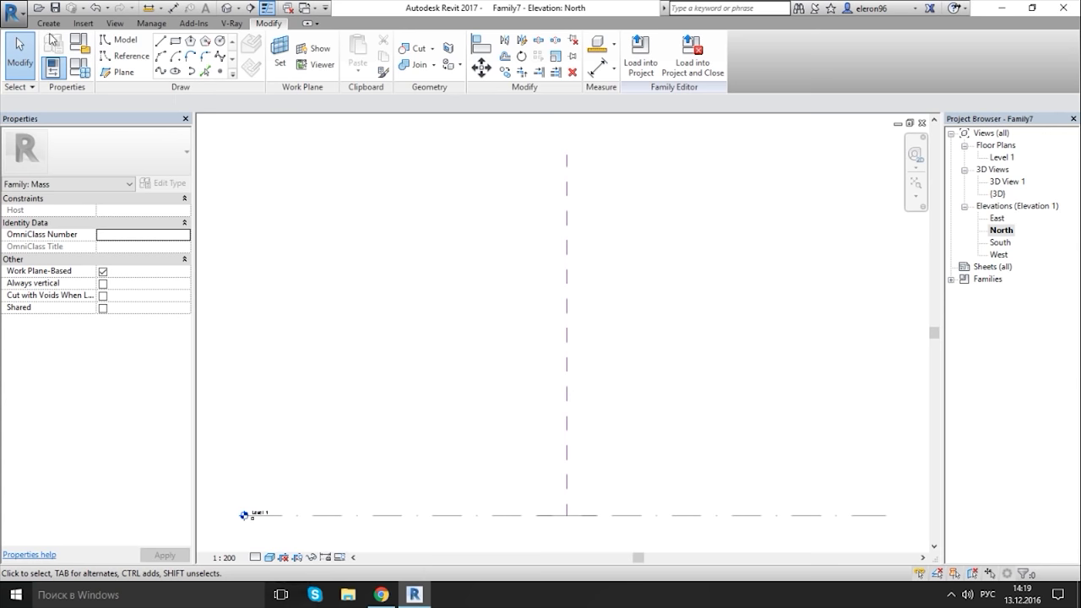
pyautogui.click(128, 56)
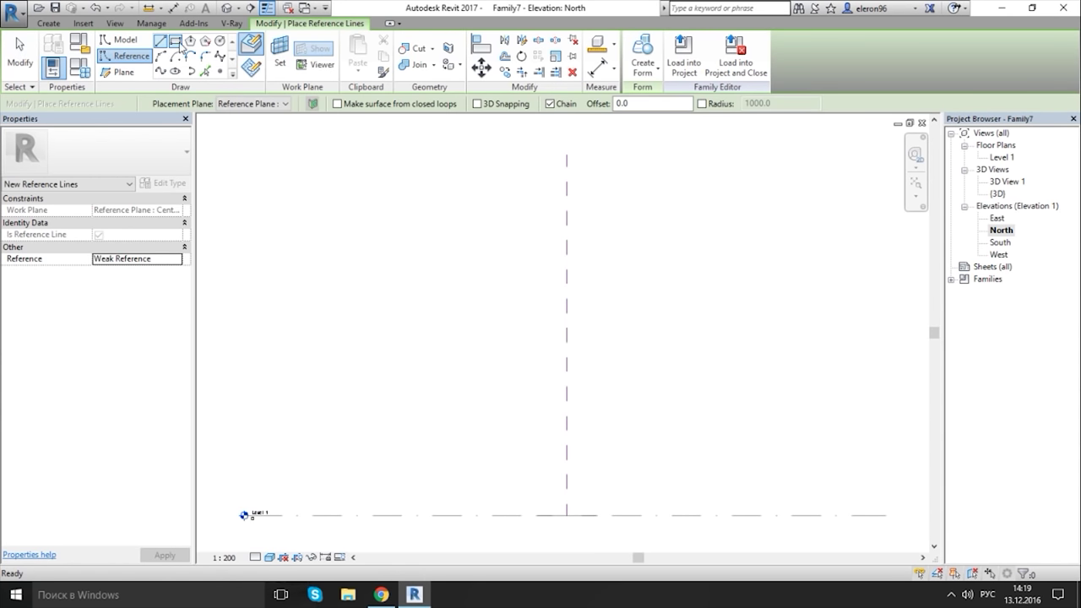
pyautogui.click(220, 71)
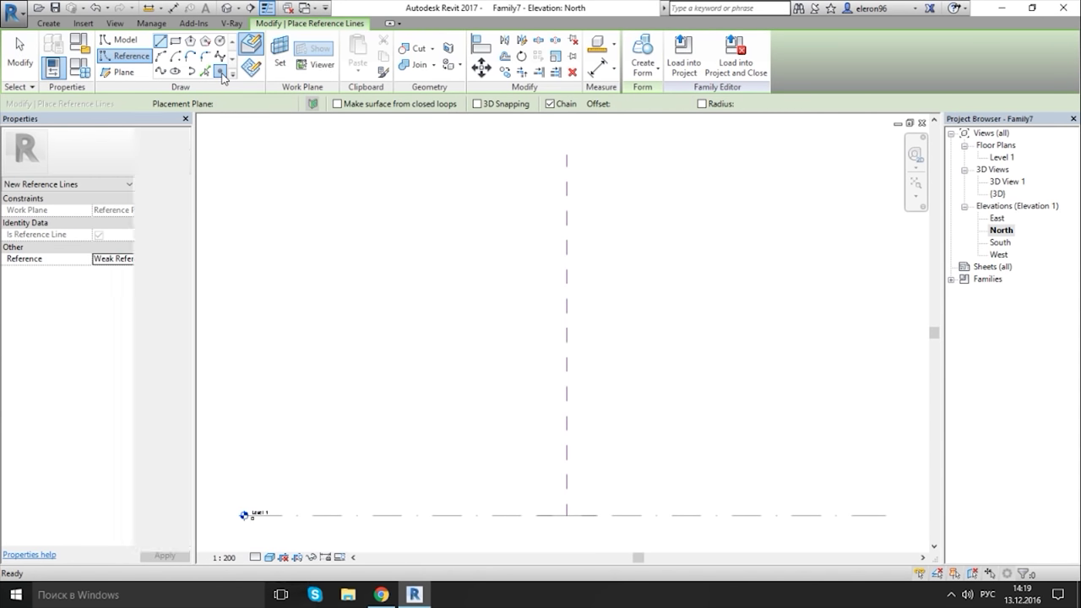
pyautogui.click(566, 485)
pyautogui.click(604, 462)
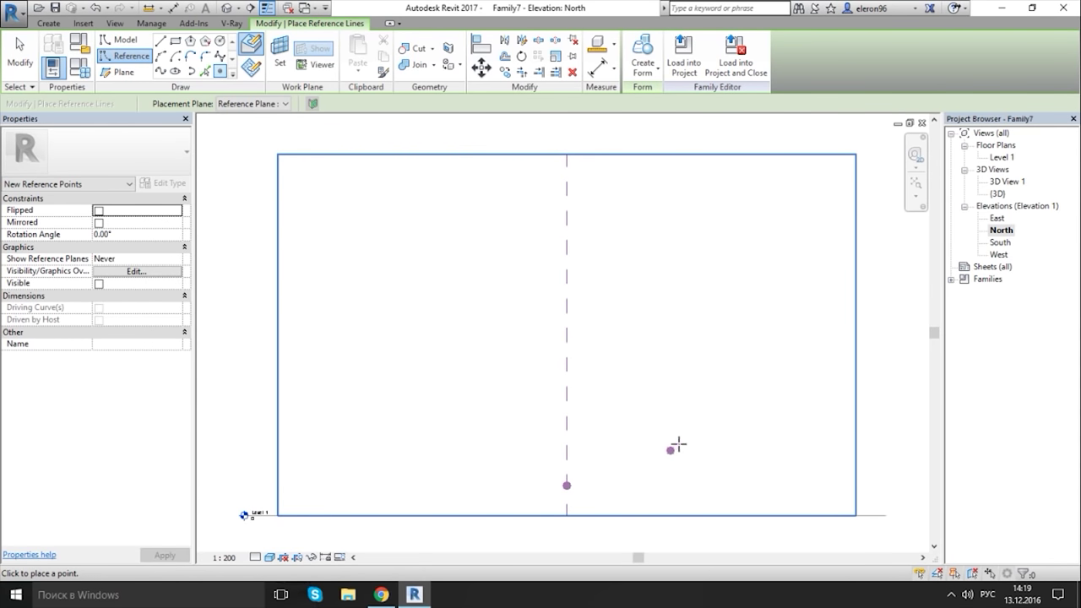
pyautogui.press('Escape')
# - In the {3D} view, draw a model spline through the raised reference point, with both ends on the centre plane midway between the parallel lines' ends
pyautogui.doubleClick(998, 193)
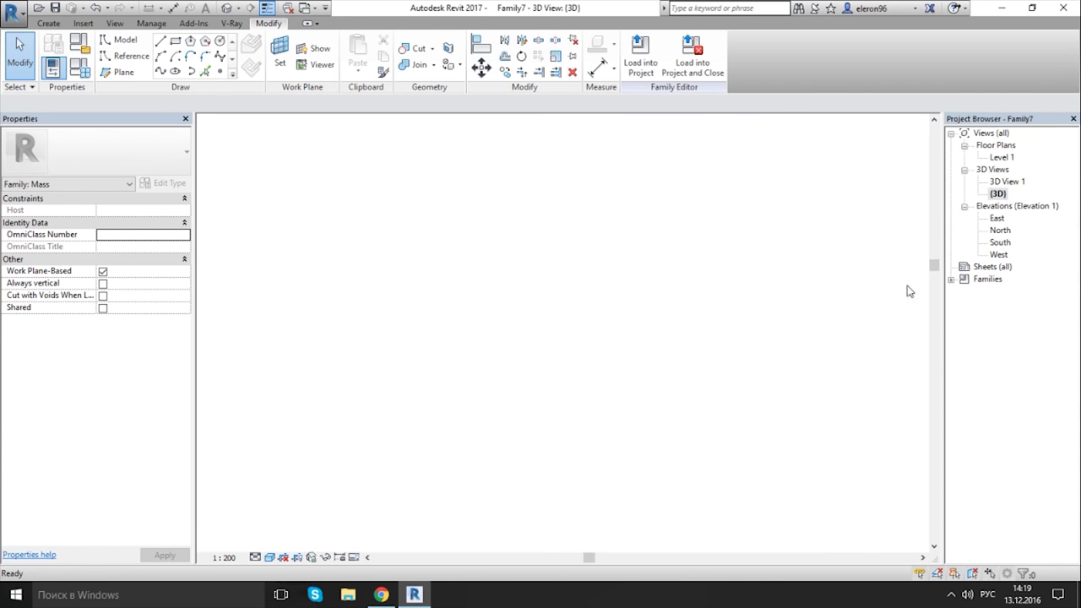
pyautogui.scroll(5, 574, 397)
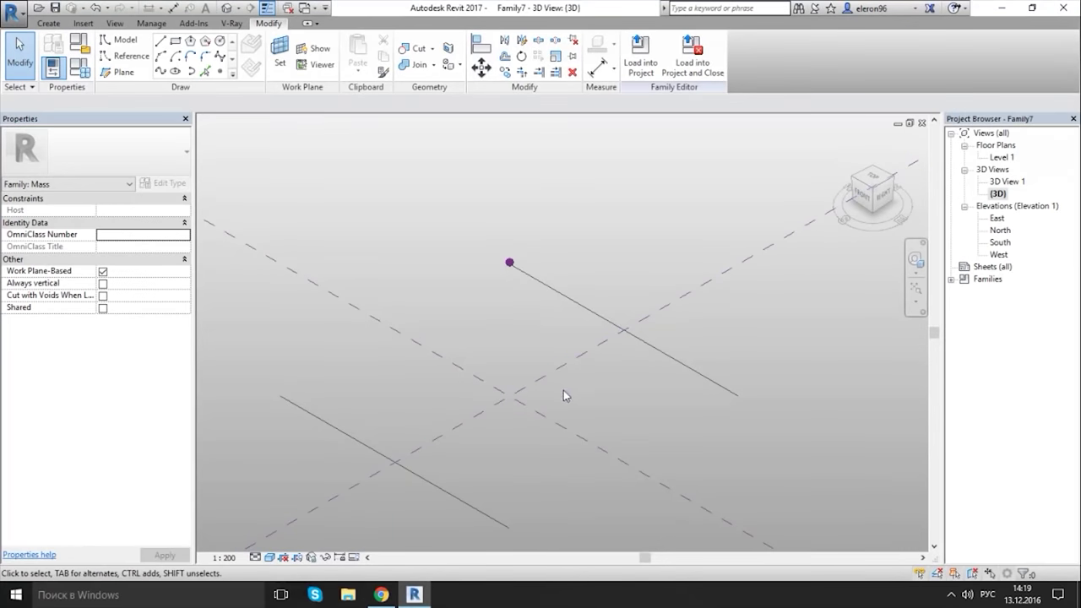
pyautogui.scroll(-2, 565, 392)
pyautogui.click(121, 39)
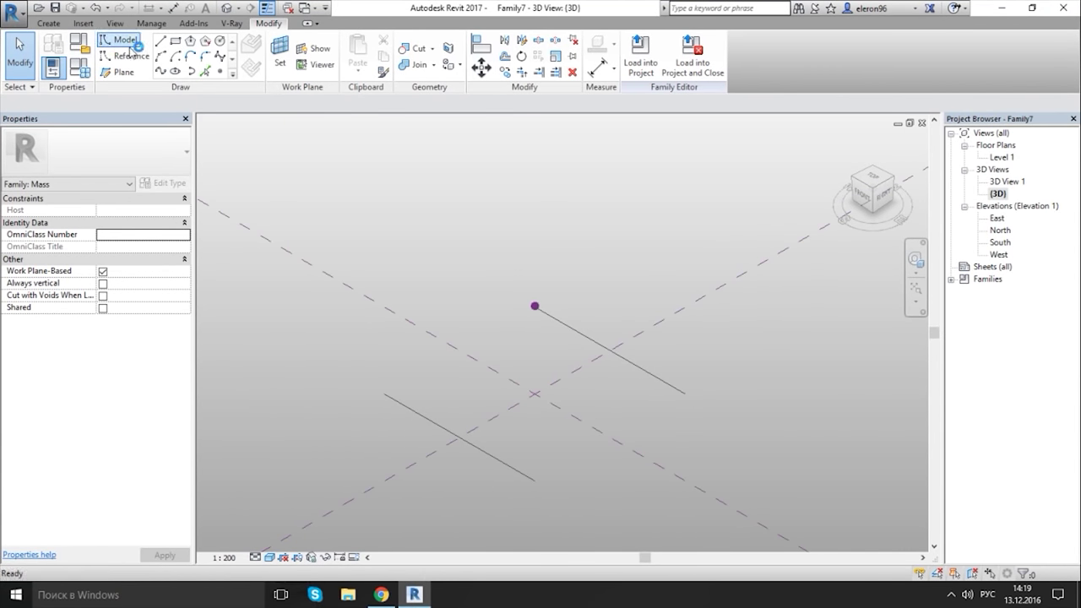
pyautogui.click(160, 71)
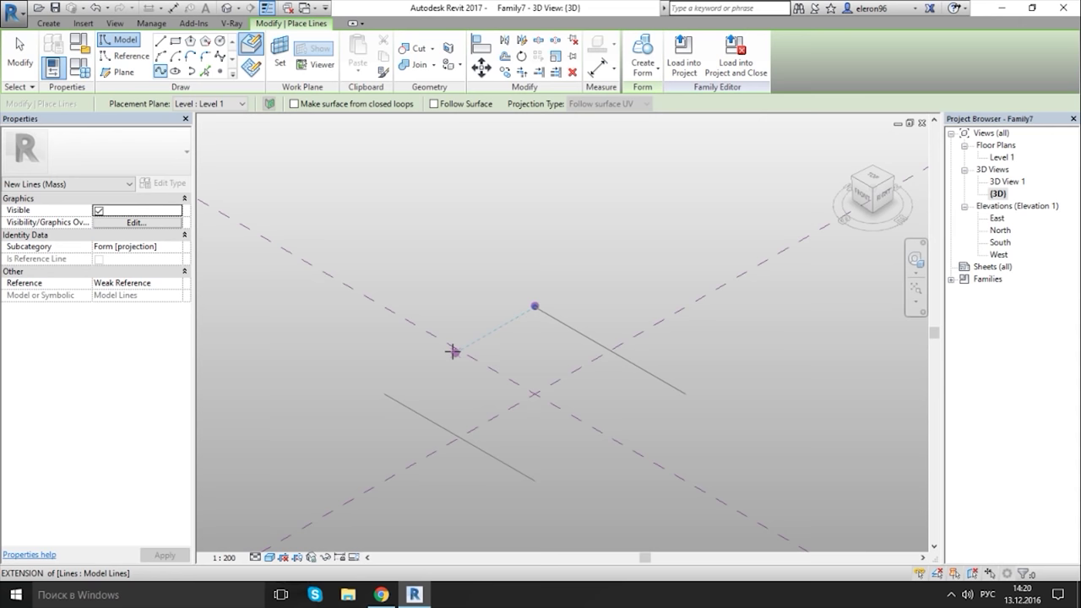
pyautogui.moveTo(436, 360)
pyautogui.keyDown('shift'); pyautogui.mouseDown(button='middle')
pyautogui.moveTo(453, 340)
pyautogui.moveTo(439, 368)
pyautogui.mouseUp(button='middle'); pyautogui.keyUp('shift')
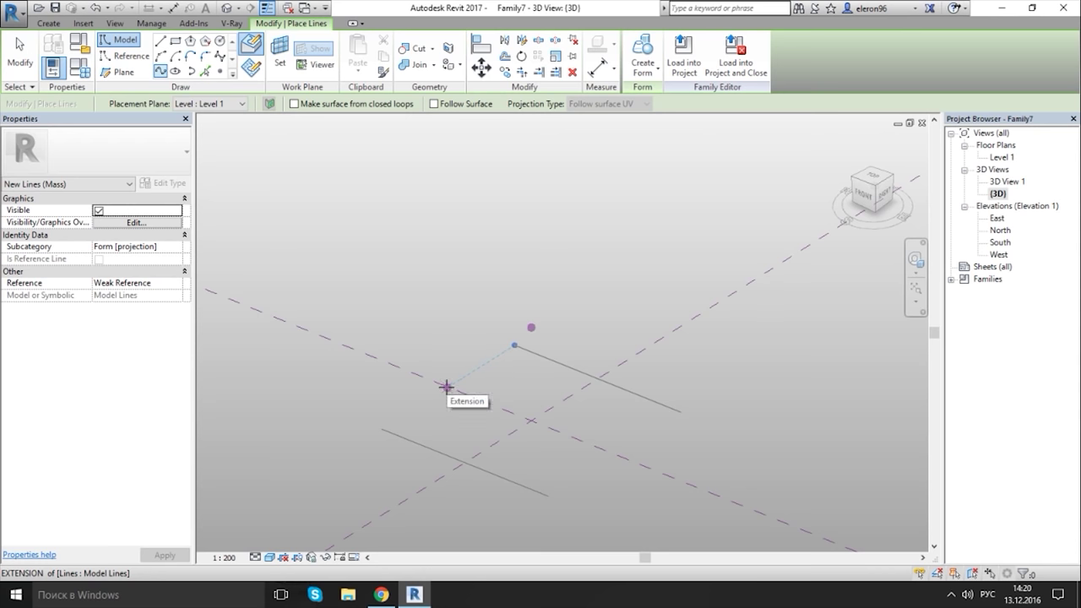
pyautogui.click(446, 386)
pyautogui.click(528, 330)
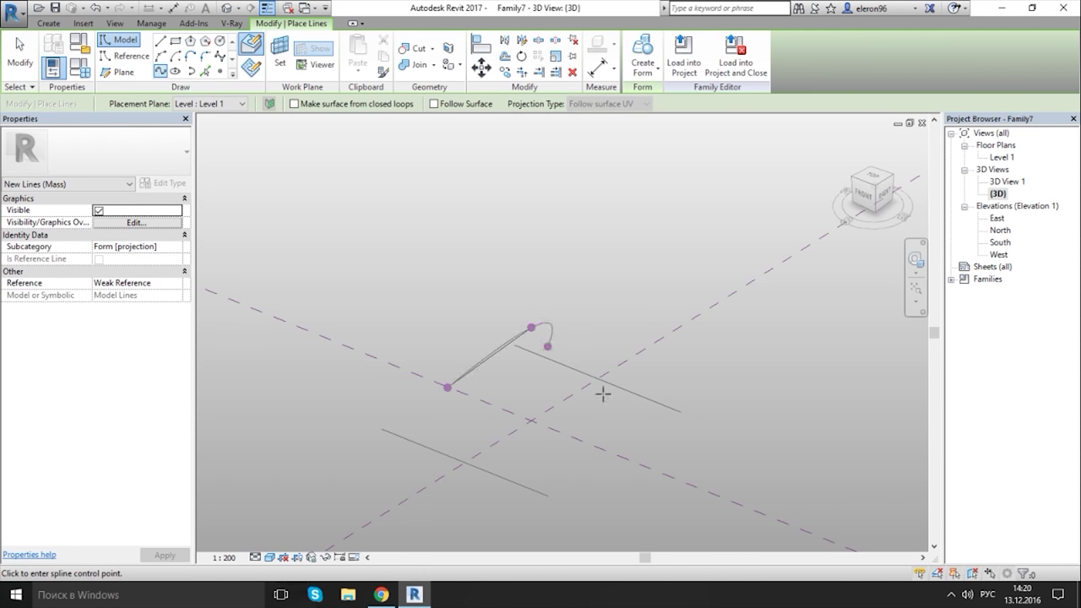
pyautogui.click(614, 454)
pyautogui.keyDown('shift'); pyautogui.moveTo(698, 411); pyautogui.dragTo(572, 414, button='middle'); pyautogui.keyUp('shift')
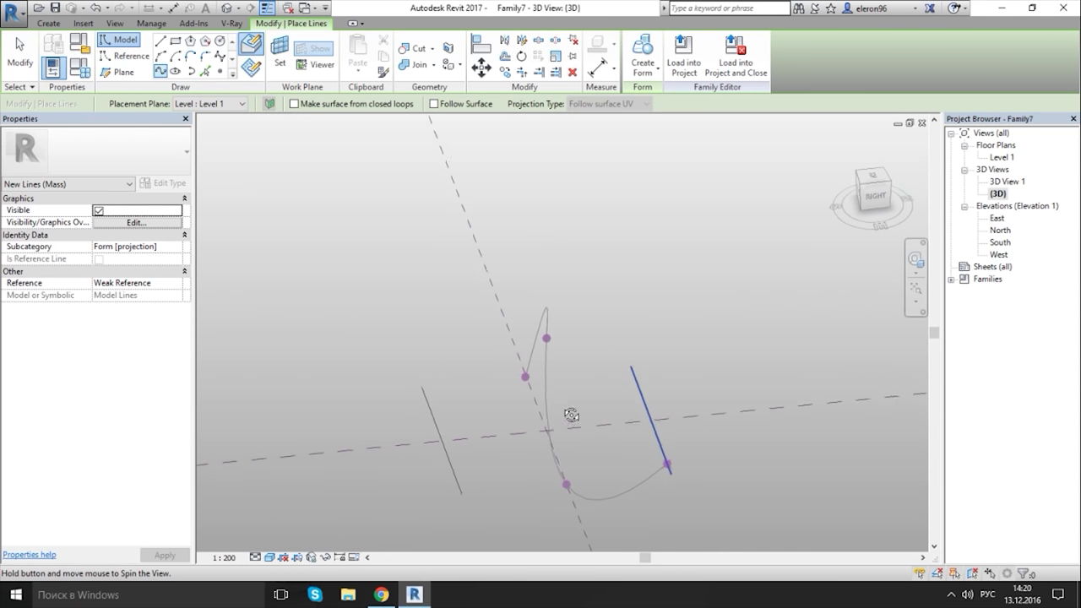
pyautogui.rightClick(606, 421)
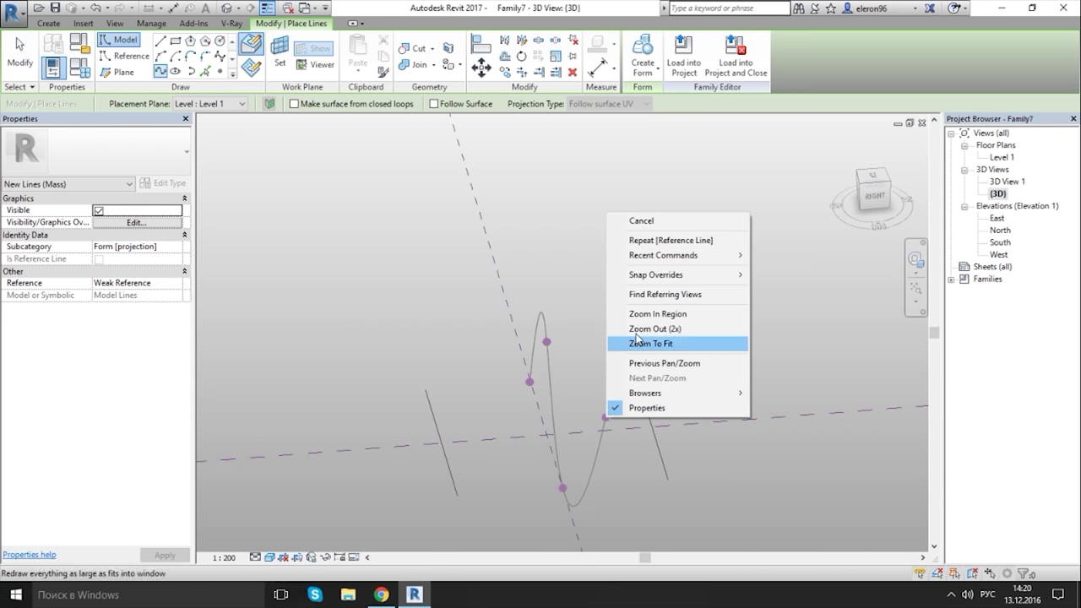
pyautogui.click(633, 219)
# - Lower the reference point at the top of the spline to flatten the arch
pyautogui.keyDown('shift'); pyautogui.moveTo(540, 400); pyautogui.dragTo(474, 490, button='middle'); pyautogui.keyUp('shift')
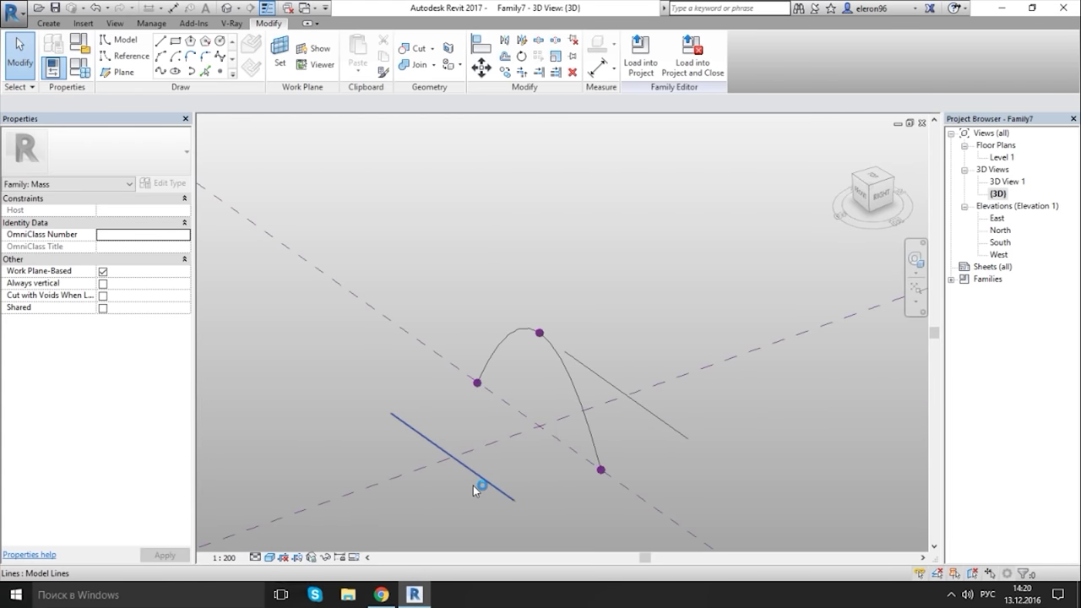
pyautogui.click(539, 334)
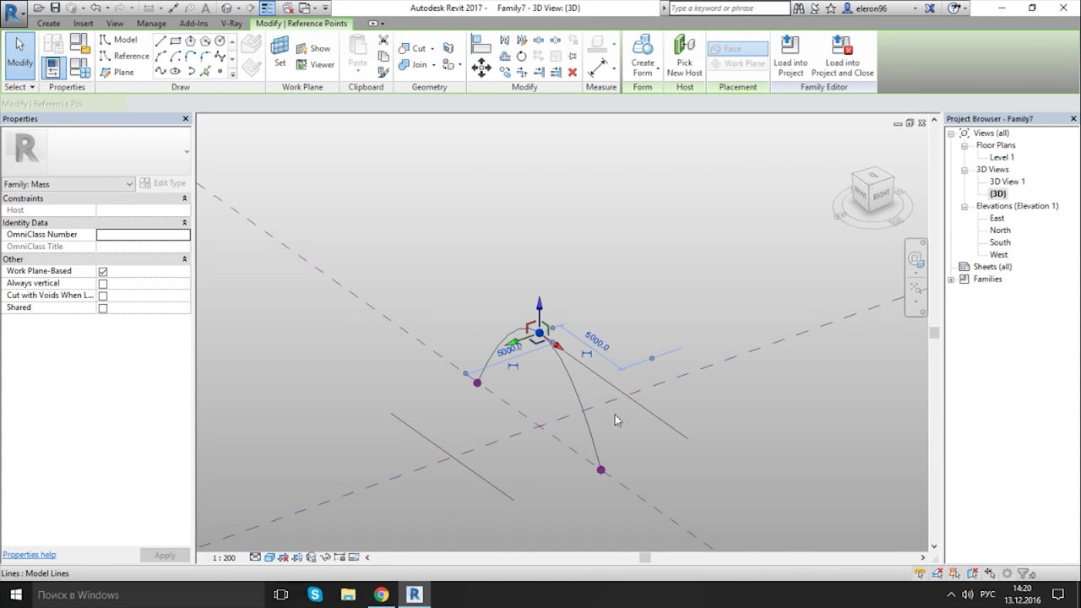
pyautogui.moveTo(542, 300); pyautogui.dragTo(539, 337)
pyautogui.click(594, 303)
pyautogui.moveTo(593, 304)
pyautogui.keyDown('shift'); pyautogui.mouseDown(button='middle')
pyautogui.moveTo(554, 312)
pyautogui.moveTo(587, 311)
pyautogui.mouseUp(button='middle'); pyautogui.keyUp('shift')
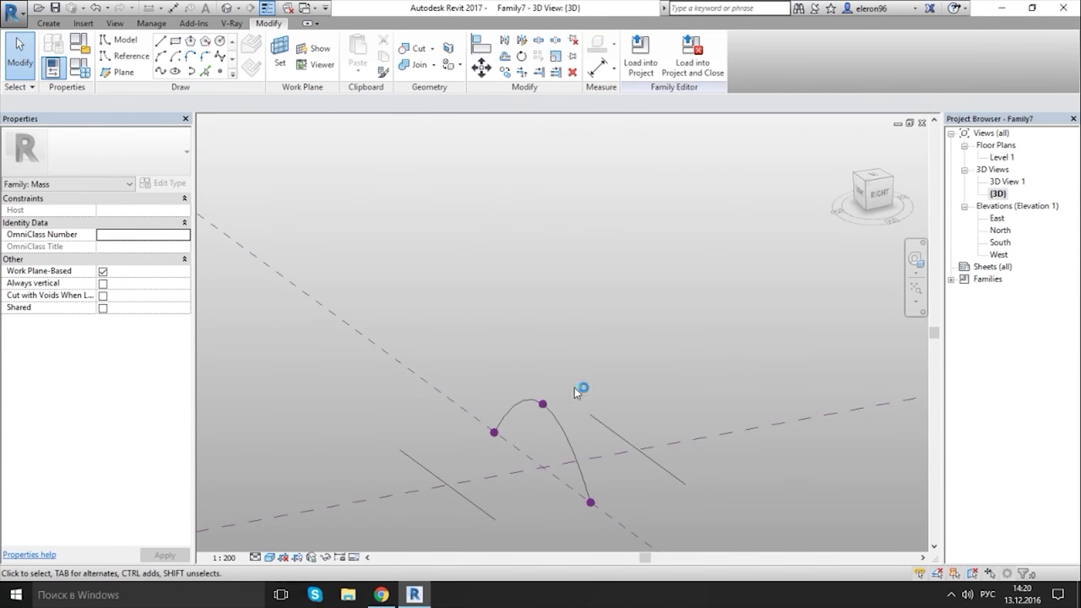
# - Create a form from the two parallel model lines and the arched spline between them
pyautogui.click(474, 505)
pyautogui.keyDown('ctrl'); pyautogui.click(563, 429); pyautogui.keyUp('ctrl')
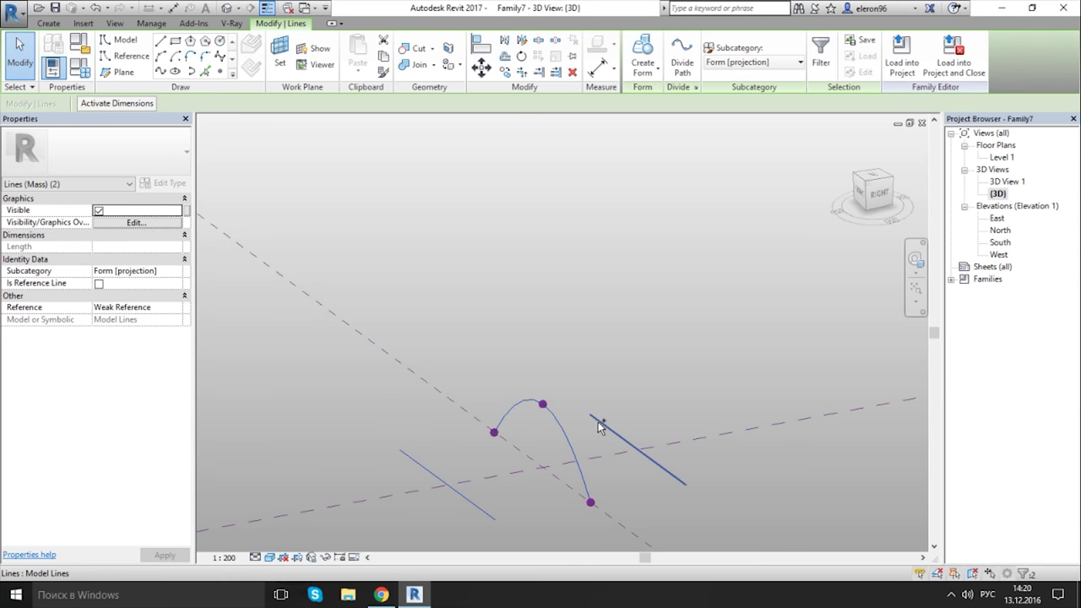
pyautogui.keyDown('ctrl'); pyautogui.click(598, 426); pyautogui.keyUp('ctrl')
pyautogui.click(643, 53)
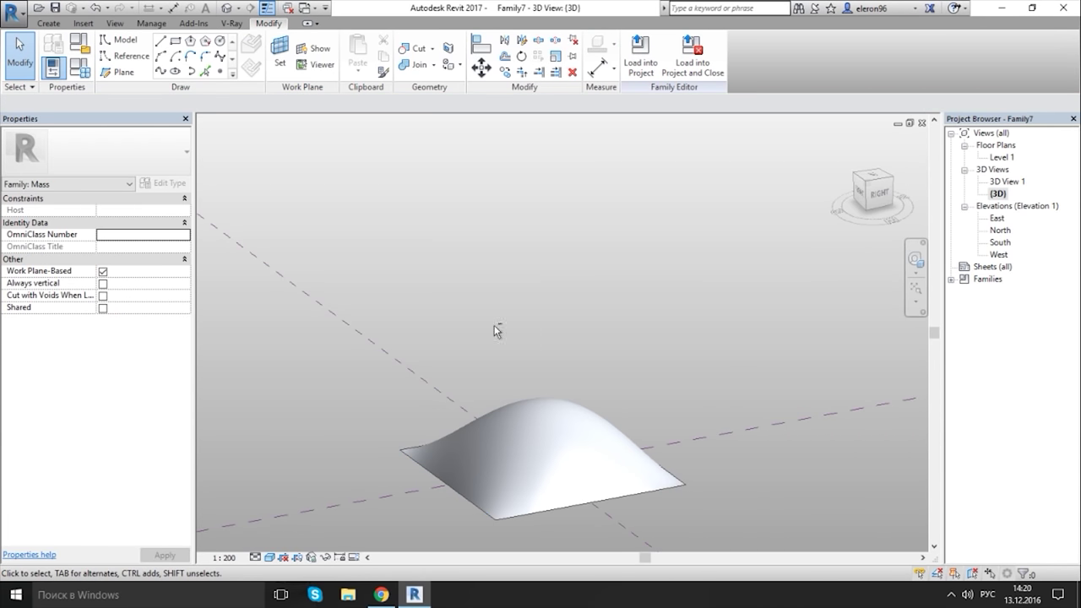
pyautogui.keyDown('shift'); pyautogui.moveTo(494, 330); pyautogui.dragTo(588, 403, button='middle'); pyautogui.keyUp('shift')
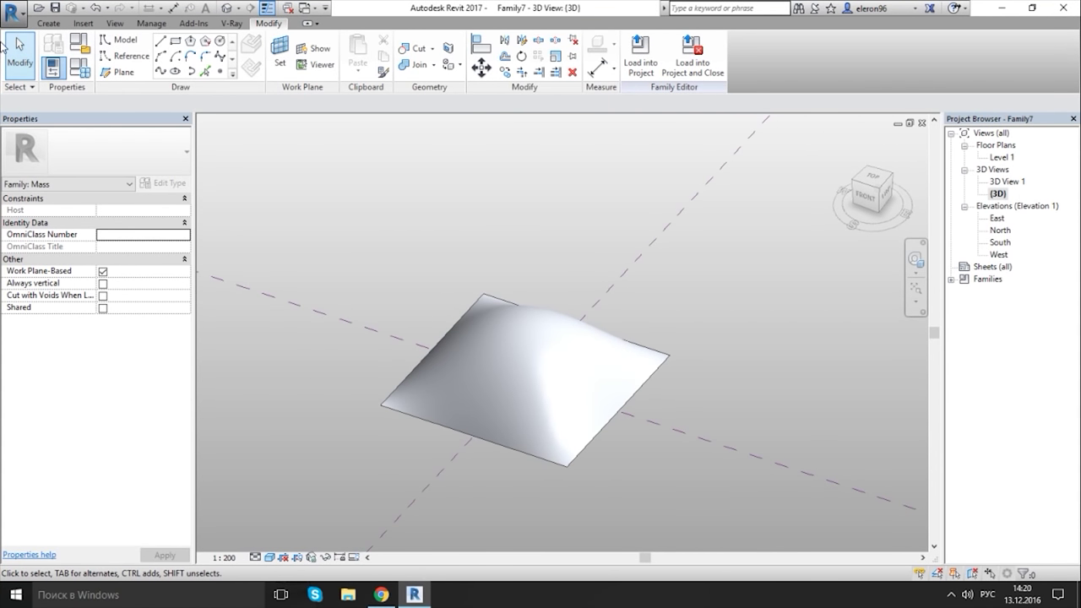
# - Create a new family from the Metric Generic Model Pattern Based template
pyautogui.click(9, 17)
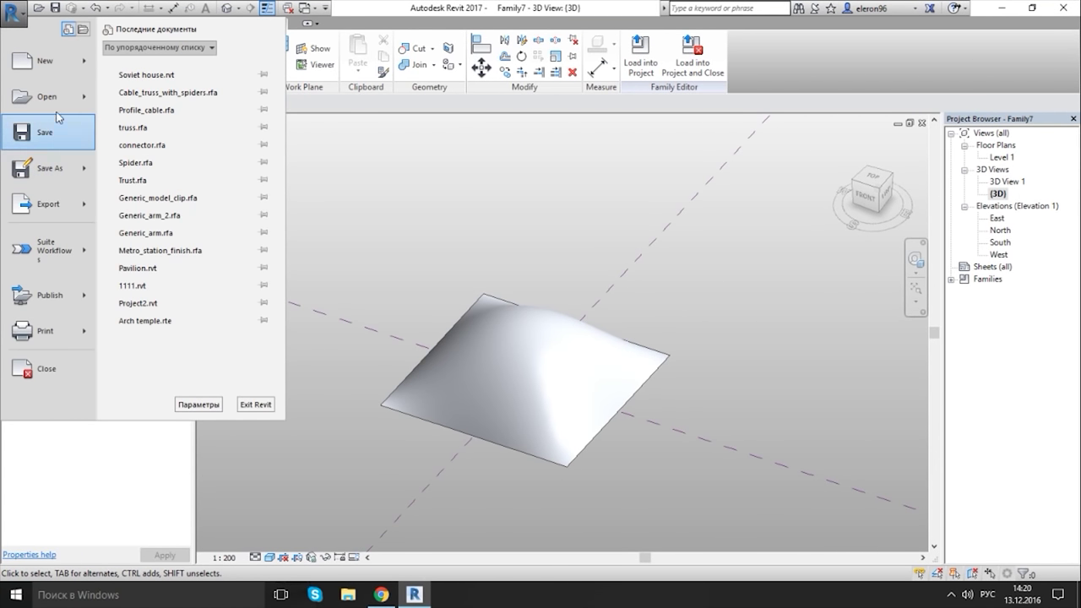
pyautogui.moveTo(85, 65)
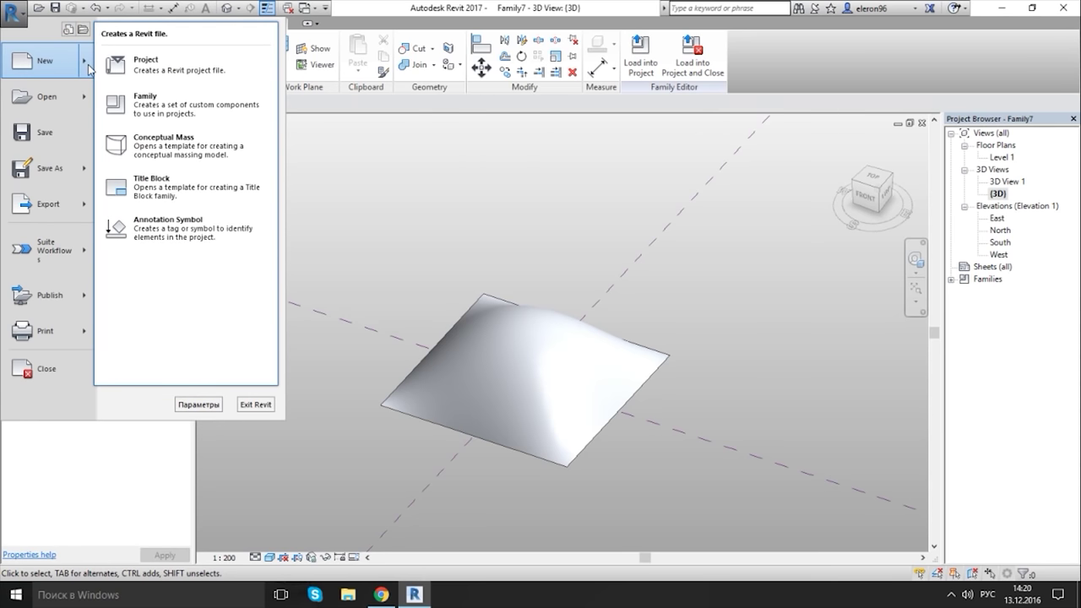
pyautogui.click(201, 109)
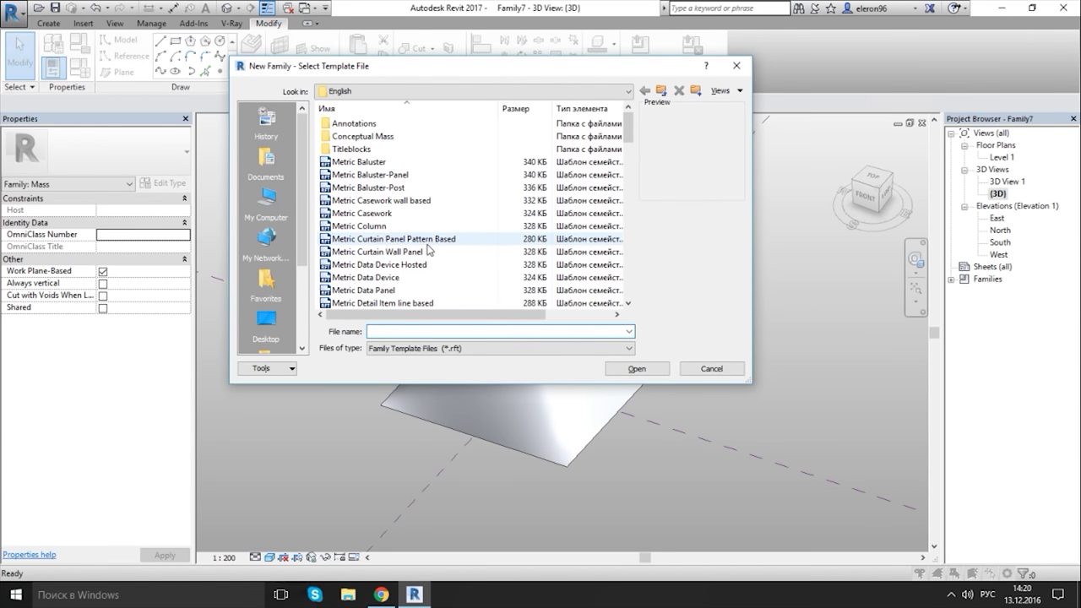
pyautogui.scroll(-4, 430, 249)
pyautogui.scroll(-5, 426, 245)
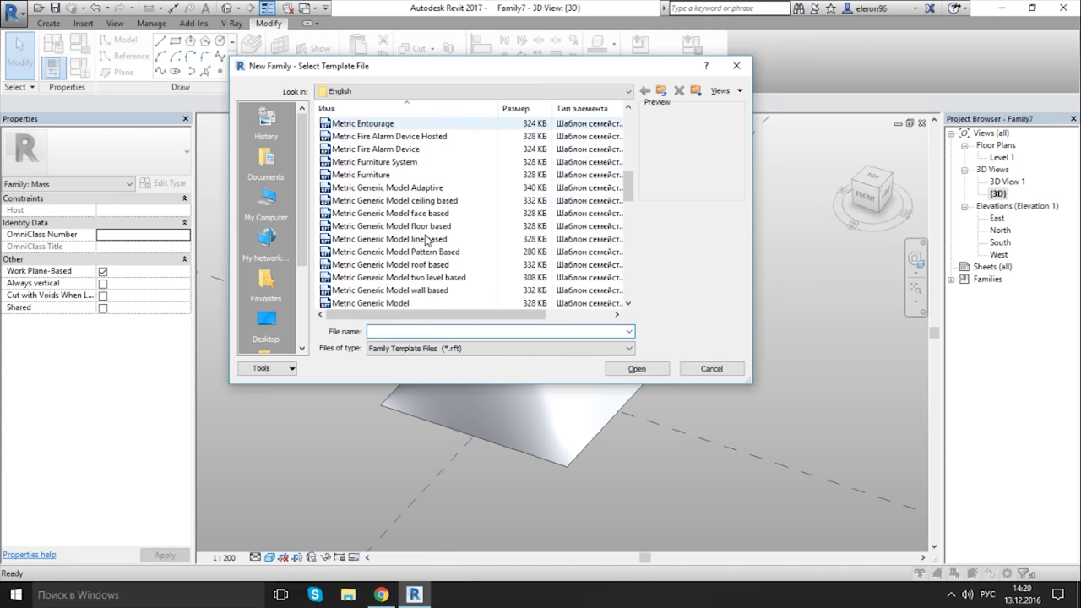
pyautogui.click(435, 252)
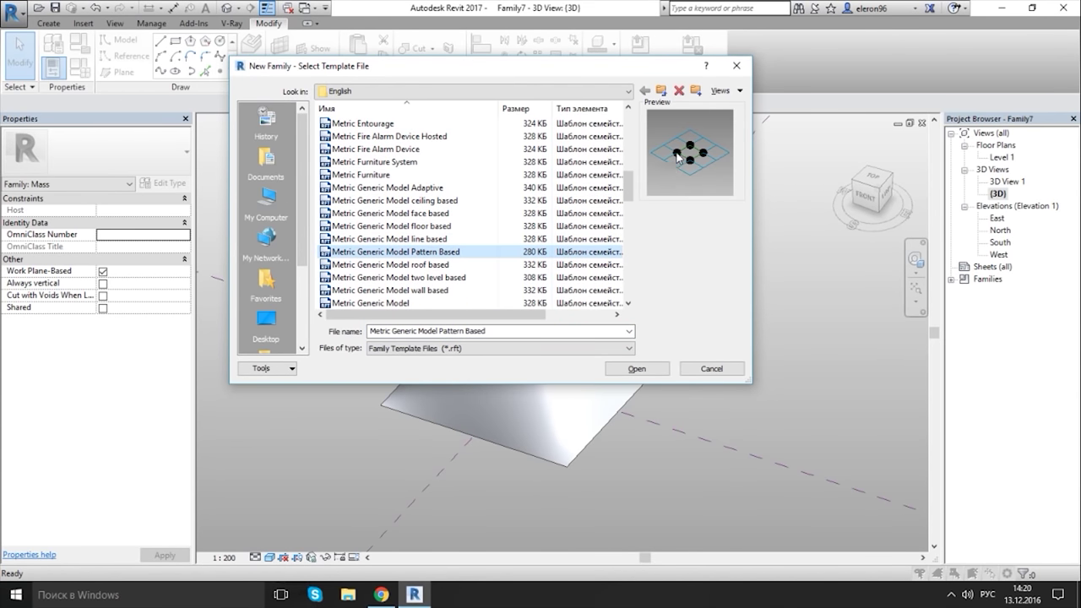
pyautogui.click(643, 373)
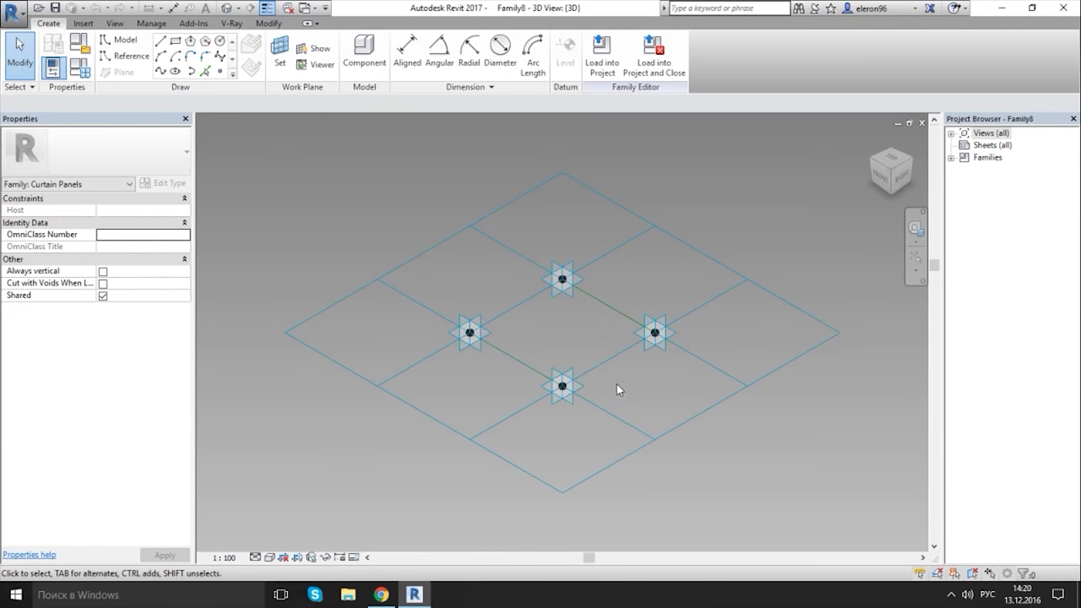
# - Place a reference point on each of the four adaptive placement points, using each point's horizontal plane as the work plane
pyautogui.moveTo(520, 398); pyautogui.dragTo(492, 431, button='middle')
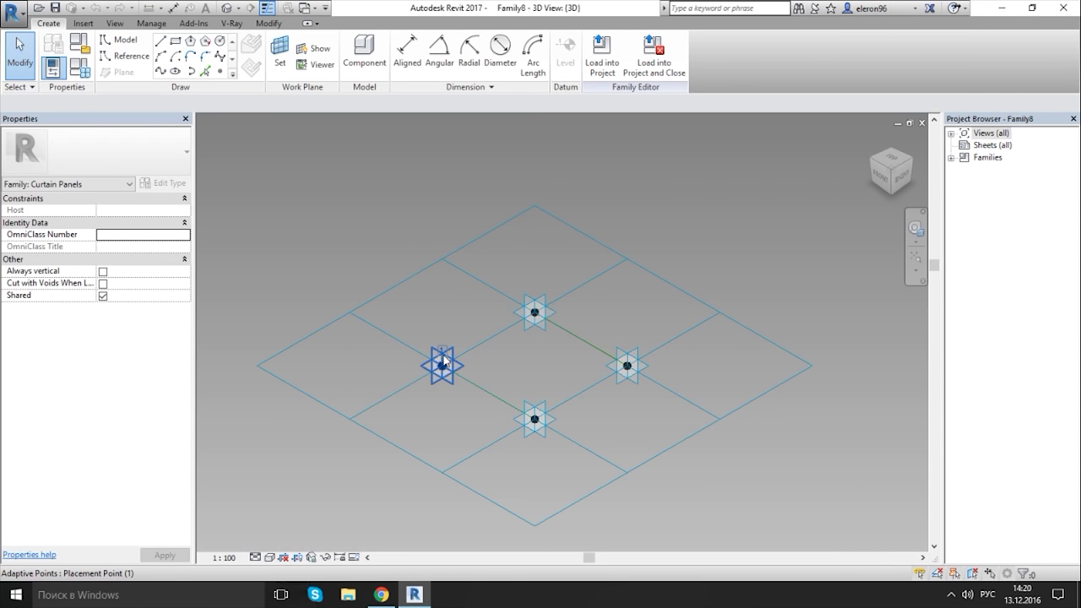
pyautogui.scroll(2, 486, 321)
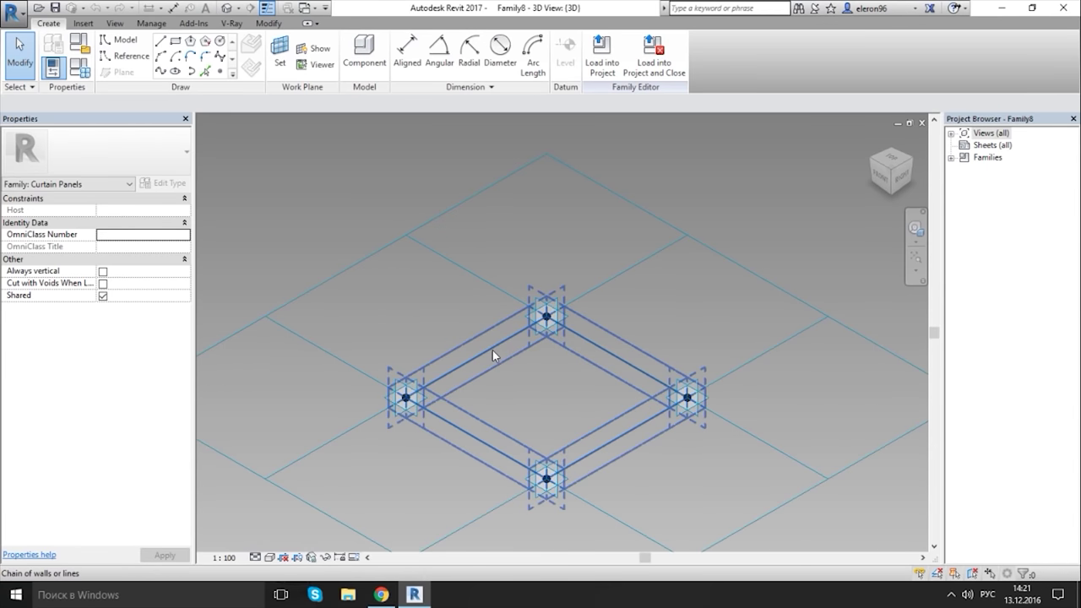
pyautogui.click(124, 56)
pyautogui.click(251, 44)
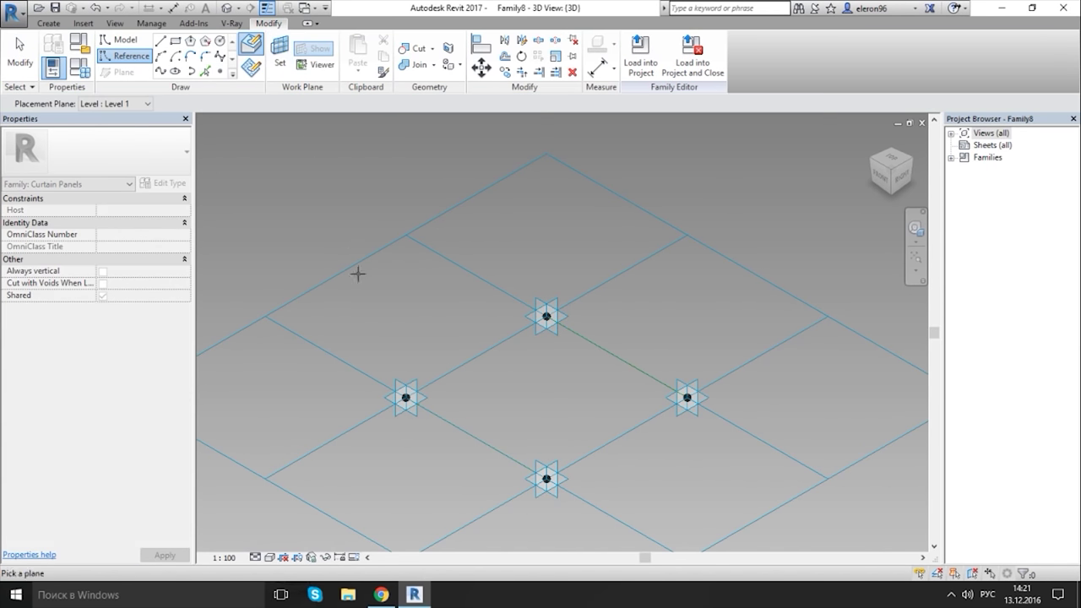
pyautogui.click(385, 400)
pyautogui.click(385, 400)
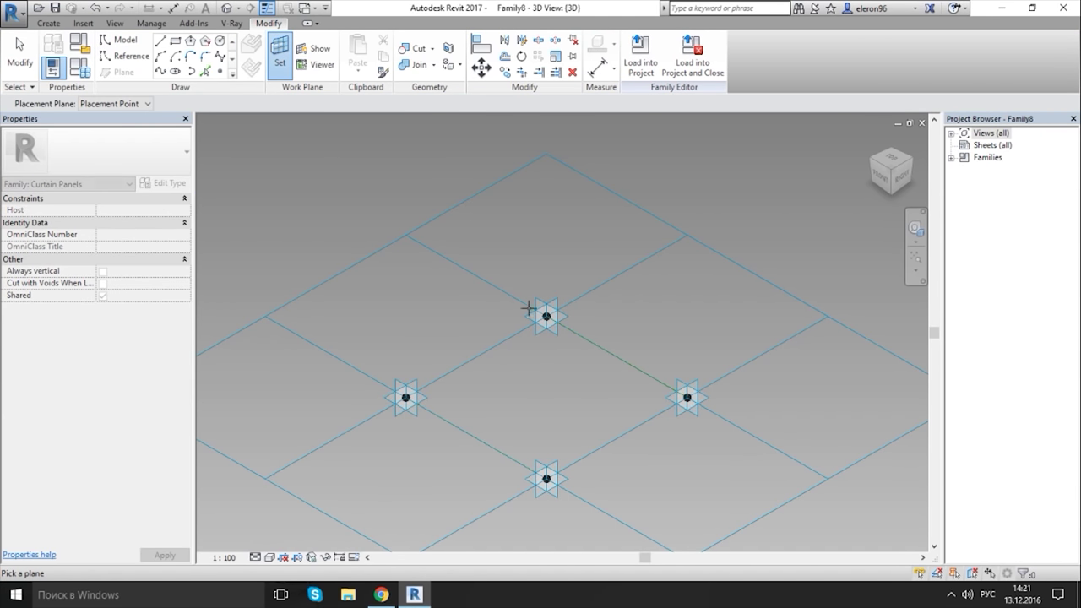
pyautogui.click(279, 54)
pyautogui.click(667, 397)
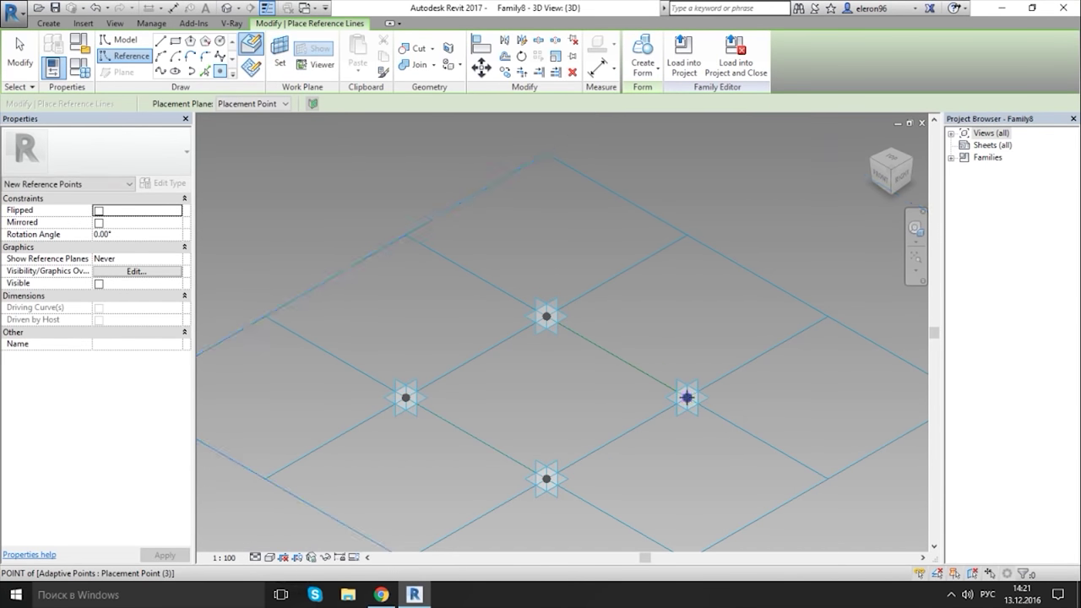
pyautogui.click(546, 479)
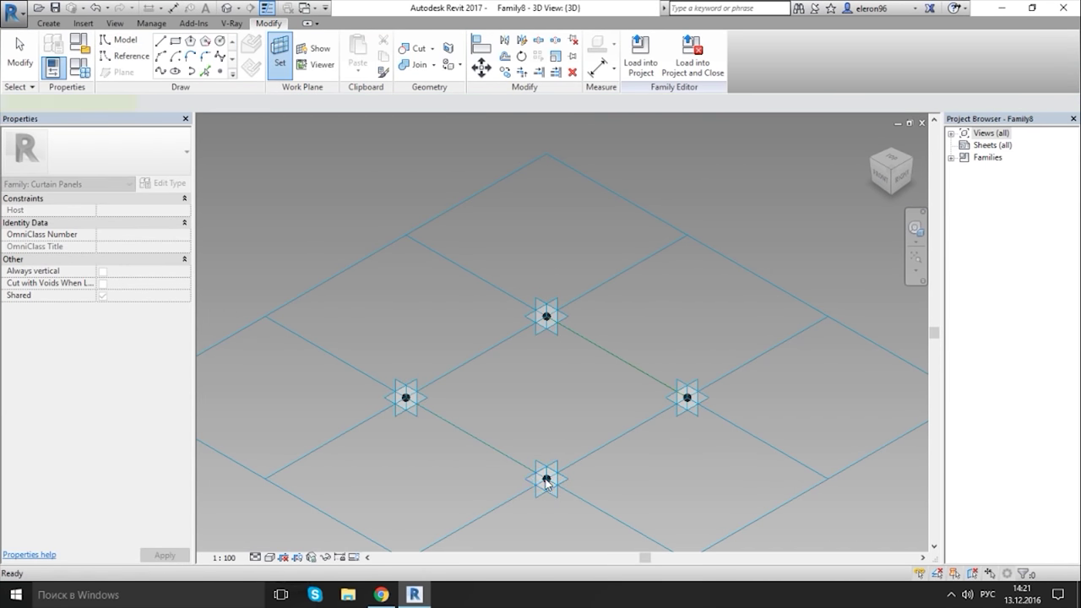
pyautogui.press('Escape')
pyautogui.press('Escape')
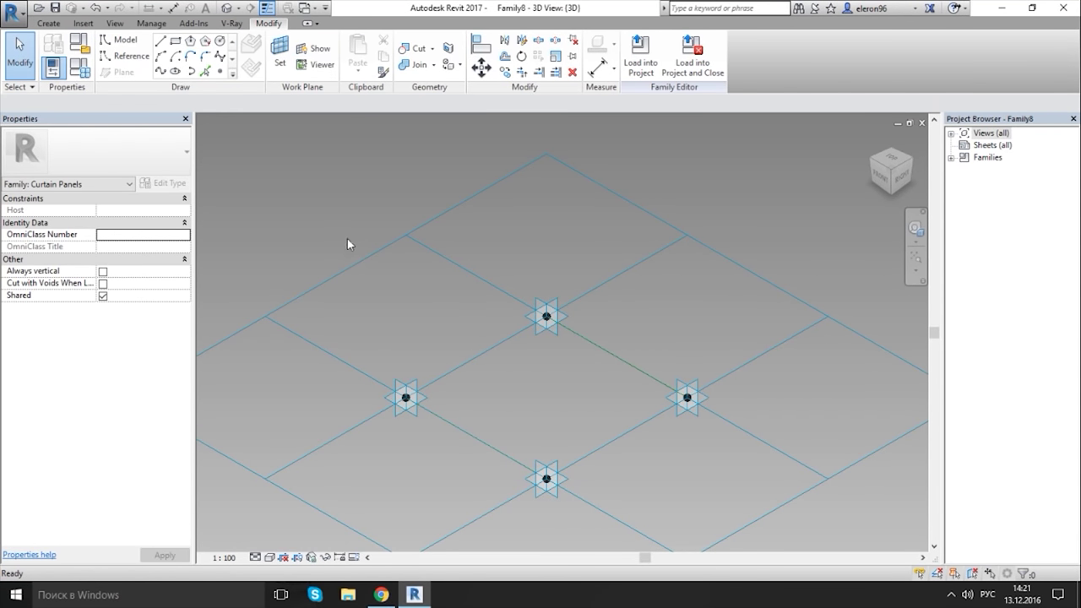
# - Filter the selection down to the four new reference points and set their offset to 1500
pyautogui.moveTo(315, 202); pyautogui.dragTo(758, 513)
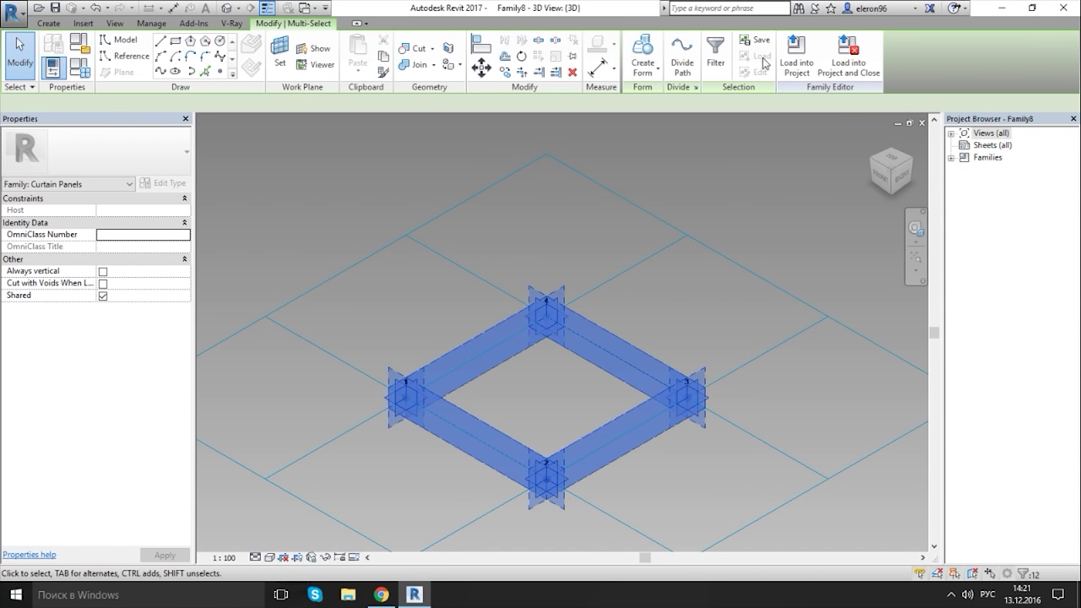
pyautogui.click(712, 57)
pyautogui.click(419, 208)
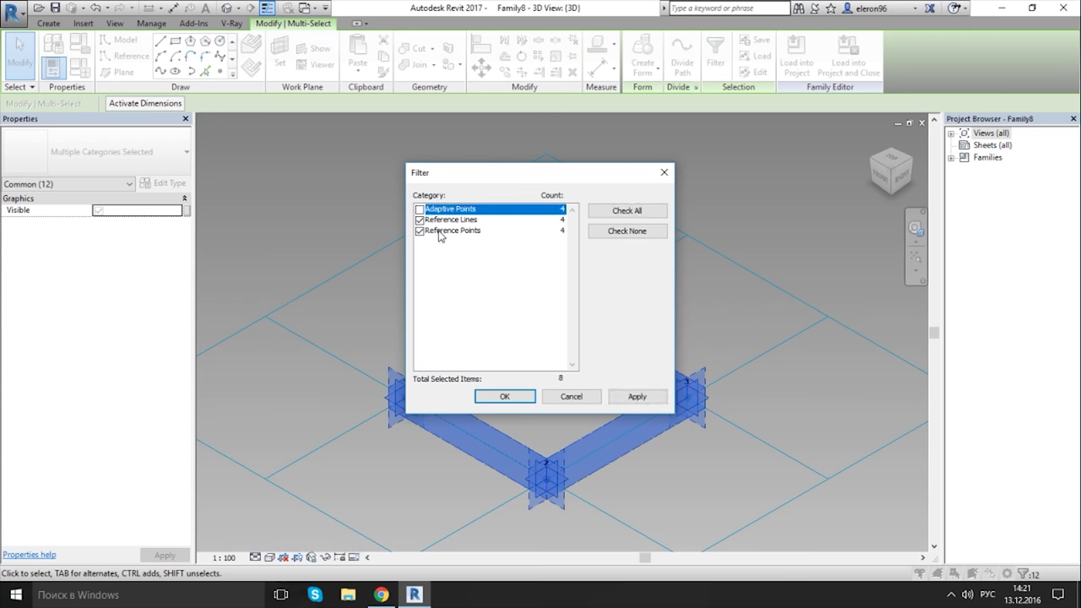
pyautogui.click(420, 219)
pyautogui.click(512, 397)
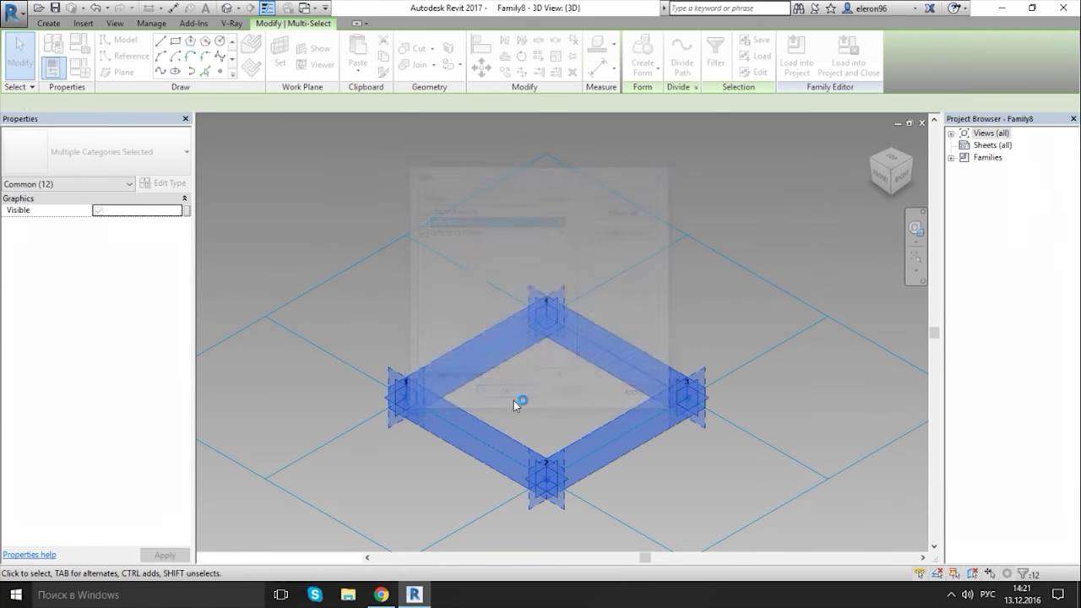
pyautogui.click(120, 344)
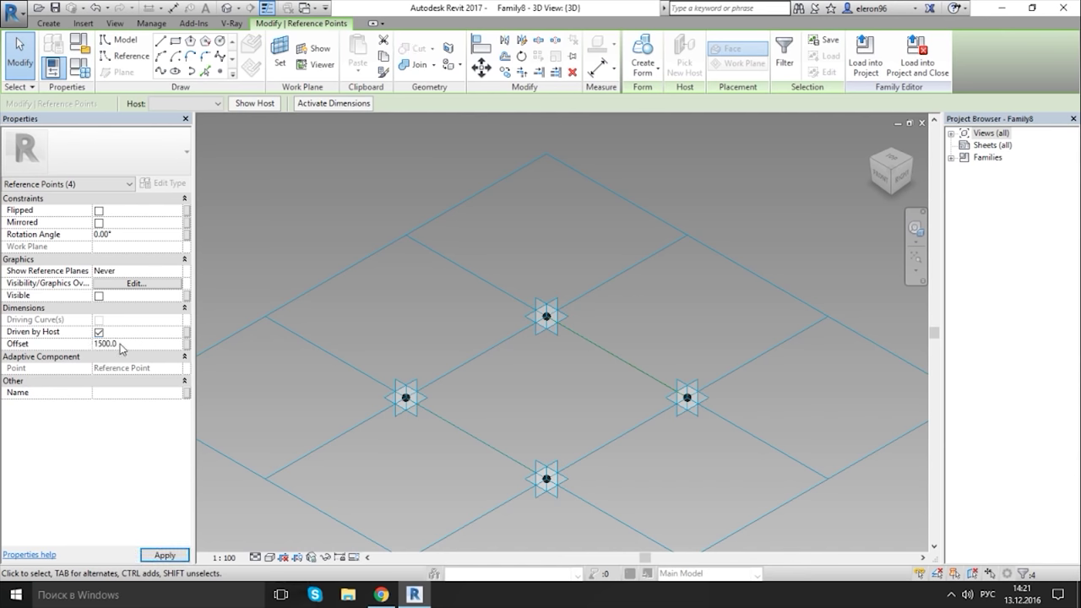
pyautogui.click(323, 242)
# - Set the tile pattern grid's horizontal and vertical spacing to 1000
pyautogui.scroll(-3, 355, 296)
pyautogui.scroll(2, 409, 340)
pyautogui.moveTo(415, 367)
pyautogui.keyDown('shift'); pyautogui.mouseDown(button='middle')
pyautogui.moveTo(435, 305)
pyautogui.moveTo(362, 285)
pyautogui.moveTo(413, 357)
pyautogui.mouseUp(button='middle'); pyautogui.keyUp('shift')
pyautogui.click(363, 338)
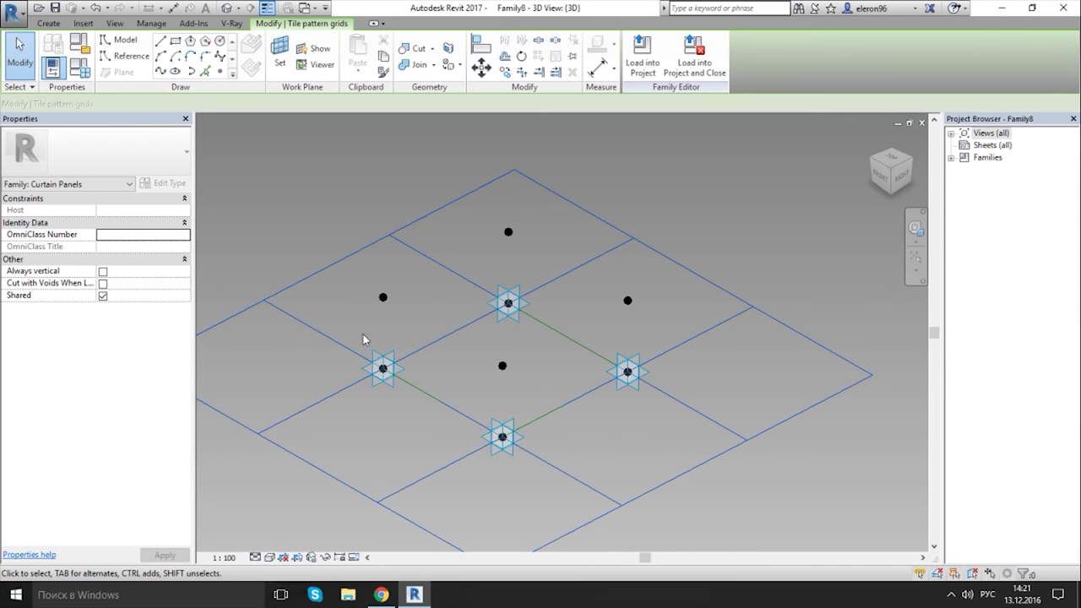
pyautogui.click(128, 208)
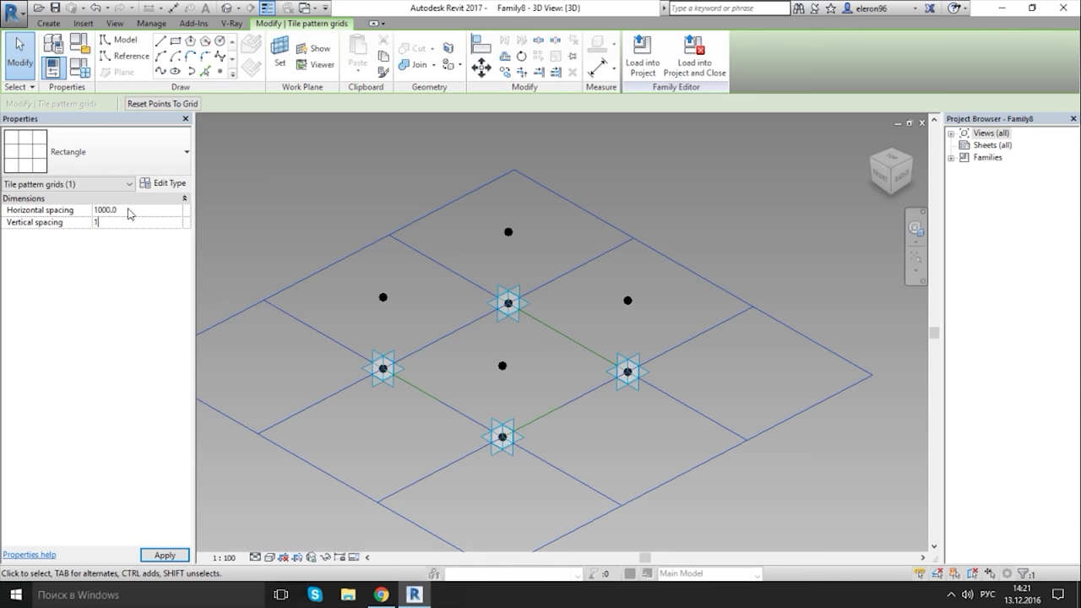
pyautogui.scroll(-3, 275, 200)
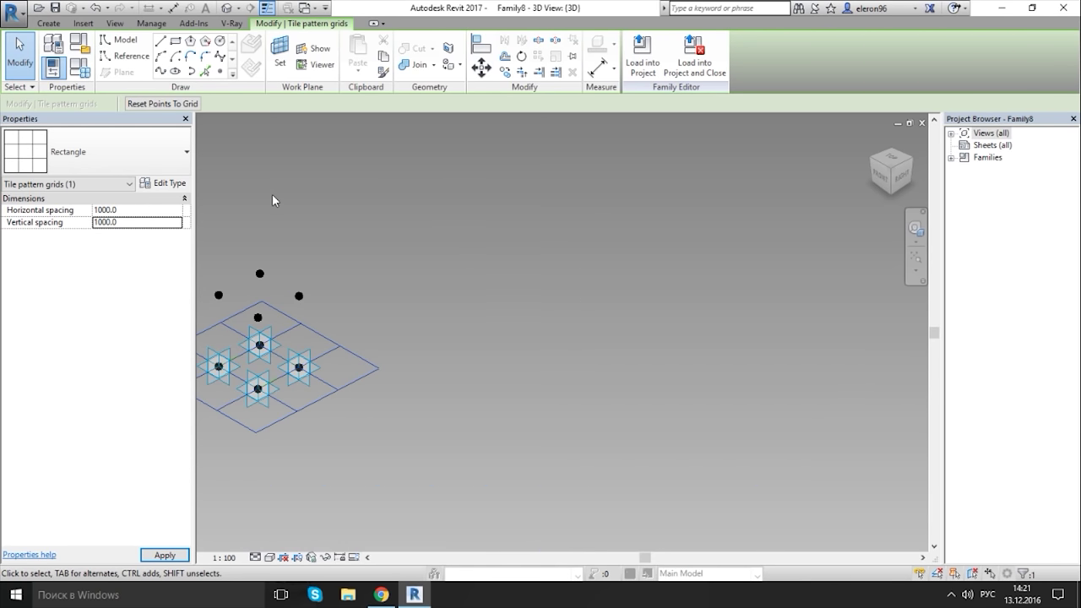
pyautogui.click(323, 254)
# - Connect the raised points above placement points 1 and 4 with a spline through points and make it a reference line
pyautogui.keyDown('shift'); pyautogui.moveTo(365, 336); pyautogui.dragTo(297, 385, button='middle'); pyautogui.keyUp('shift')
pyautogui.moveTo(297, 385); pyautogui.dragTo(531, 393, button='middle')
pyautogui.scroll(3, 404, 352)
pyautogui.moveTo(362, 308); pyautogui.dragTo(382, 371, button='middle')
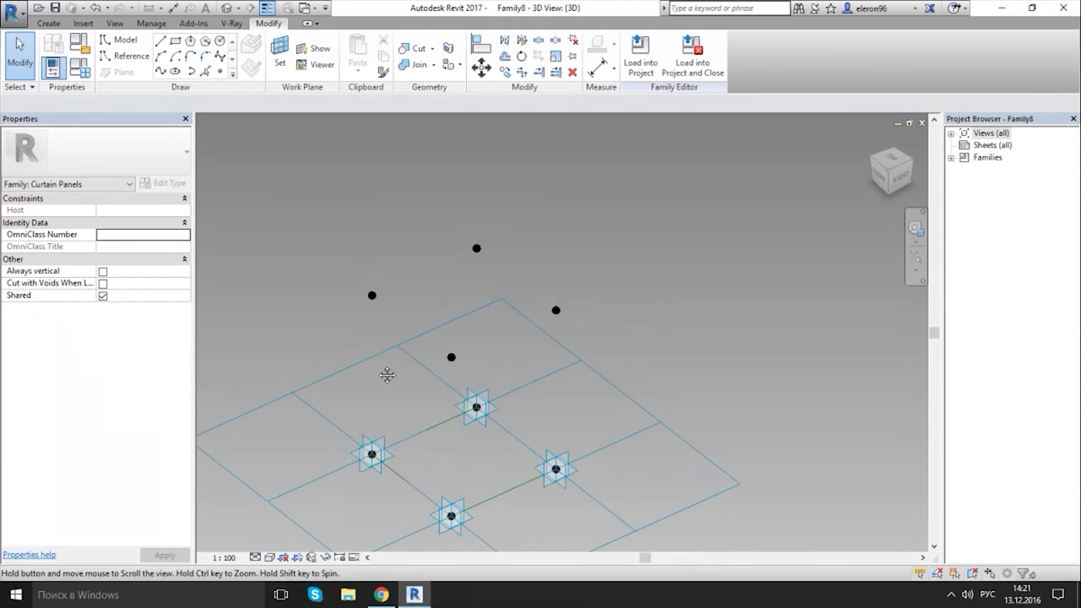
pyautogui.click(373, 297)
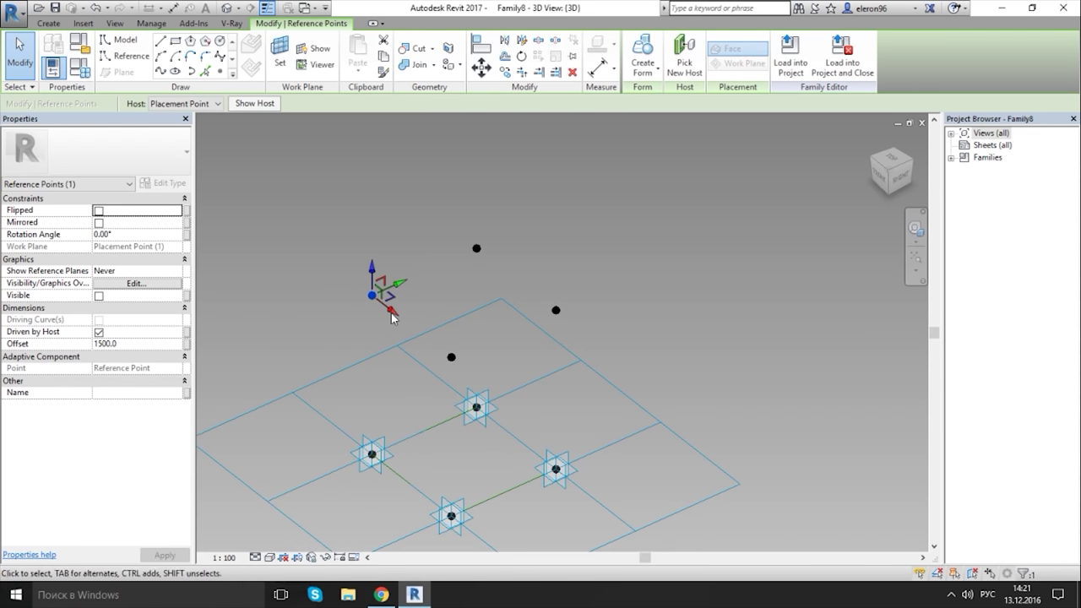
pyautogui.keyDown('ctrl'); pyautogui.click(476, 247); pyautogui.keyUp('ctrl')
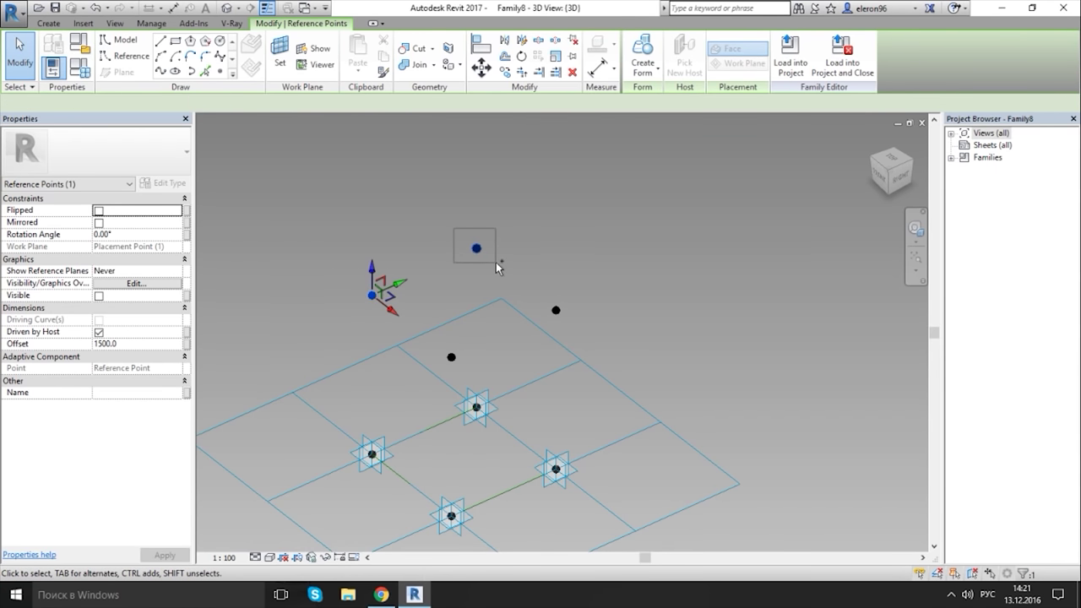
pyautogui.click(160, 73)
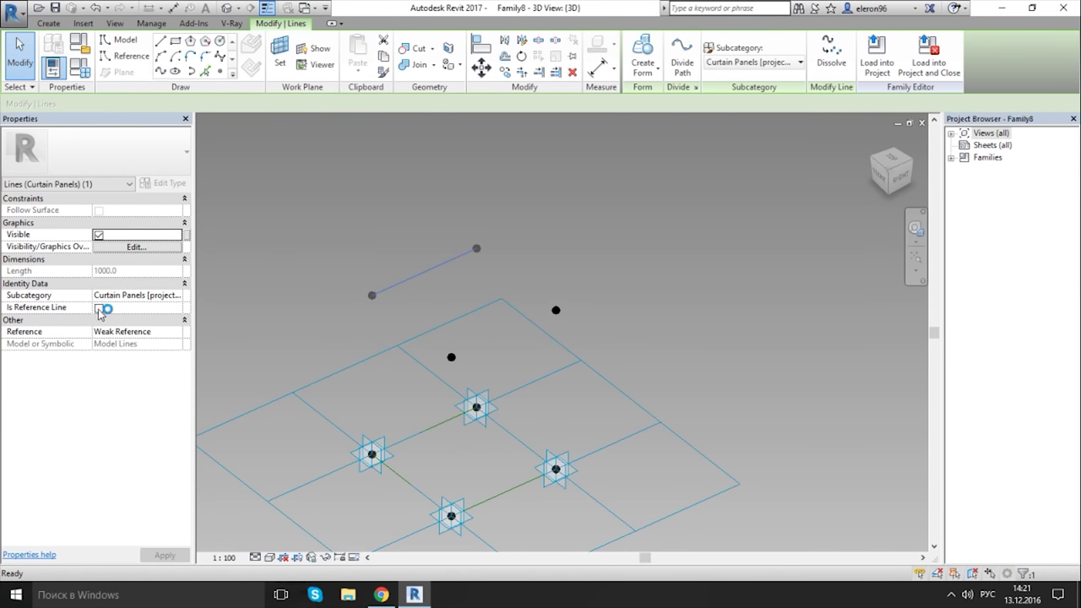
pyautogui.click(465, 219)
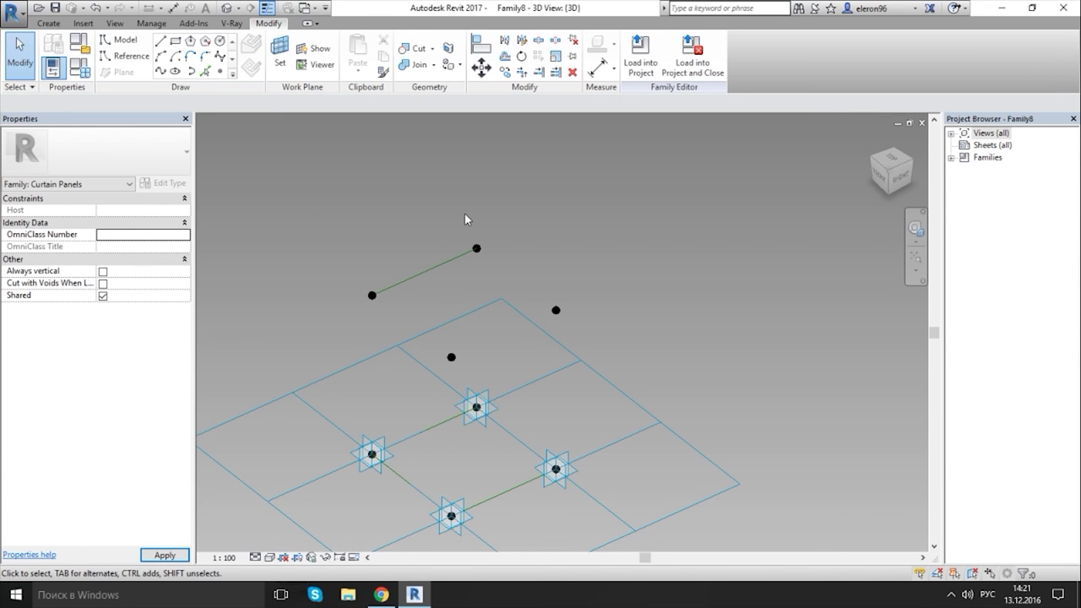
# - Connect the raised points above placement points 4 and 3 with a spline and make it a reference line
pyautogui.moveTo(466, 219); pyautogui.dragTo(586, 331)
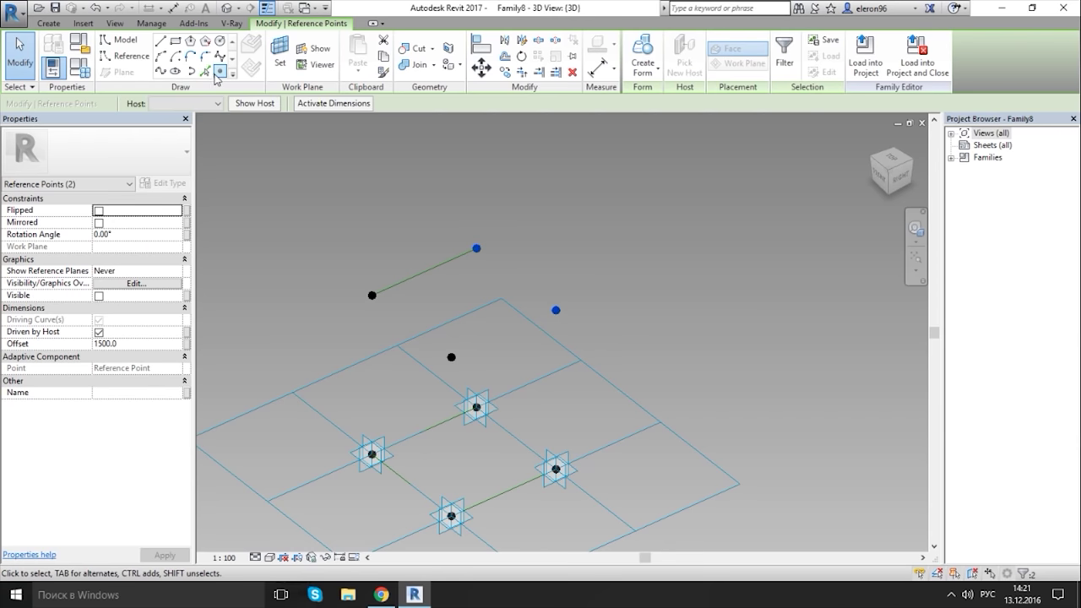
pyautogui.click(160, 74)
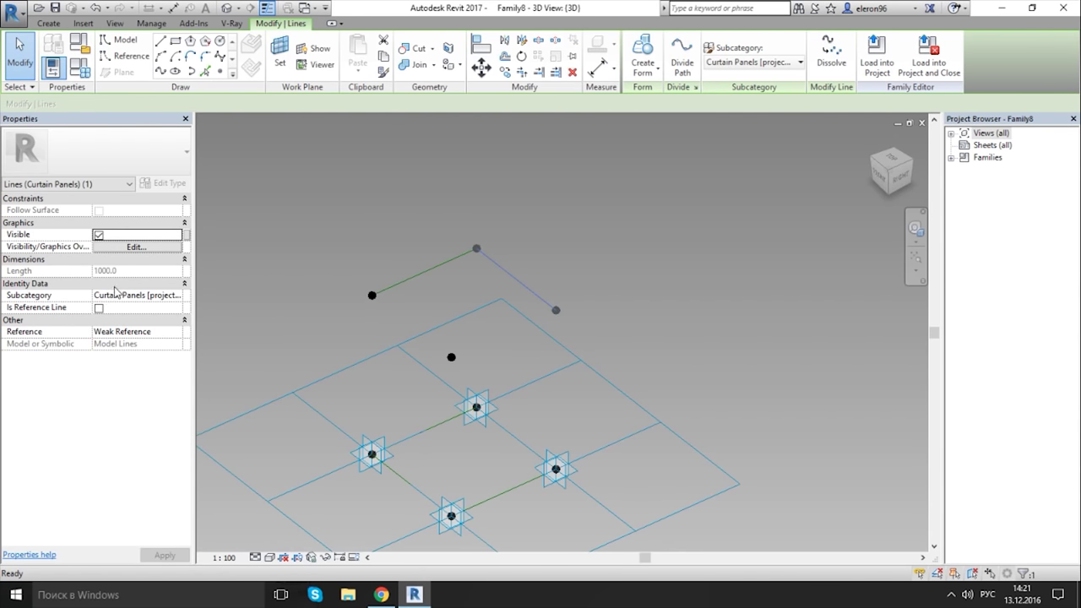
pyautogui.click(98, 308)
pyautogui.press('Escape')
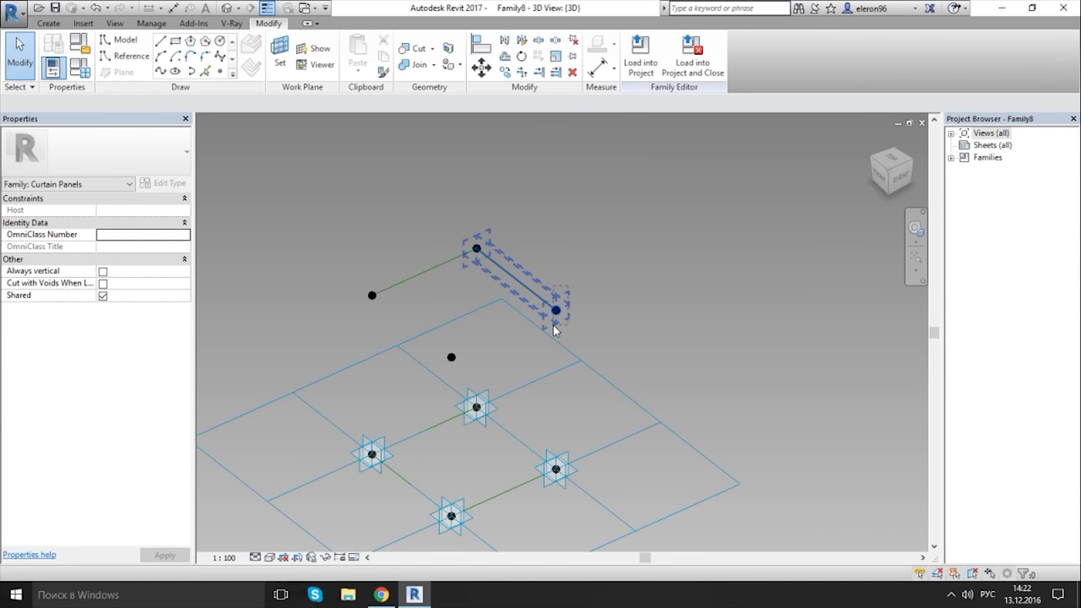
# - Connect the raised points above placement points 3 and 2 with a spline and make it a reference line
pyautogui.moveTo(541, 264); pyautogui.dragTo(583, 339)
pyautogui.keyDown('ctrl'); pyautogui.moveTo(431, 348); pyautogui.dragTo(466, 365); pyautogui.keyUp('ctrl')
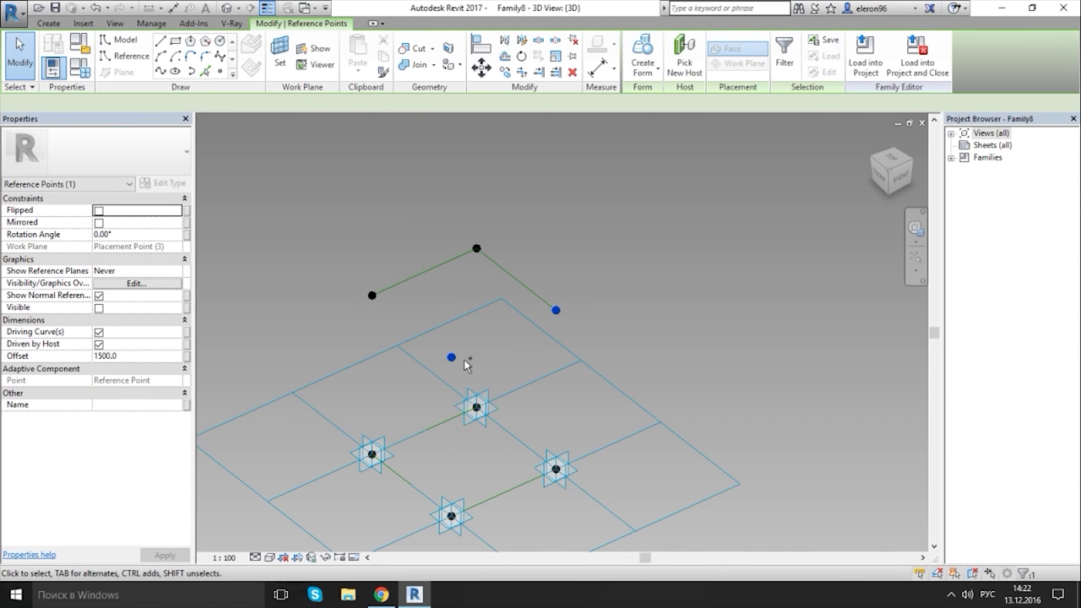
pyautogui.click(160, 71)
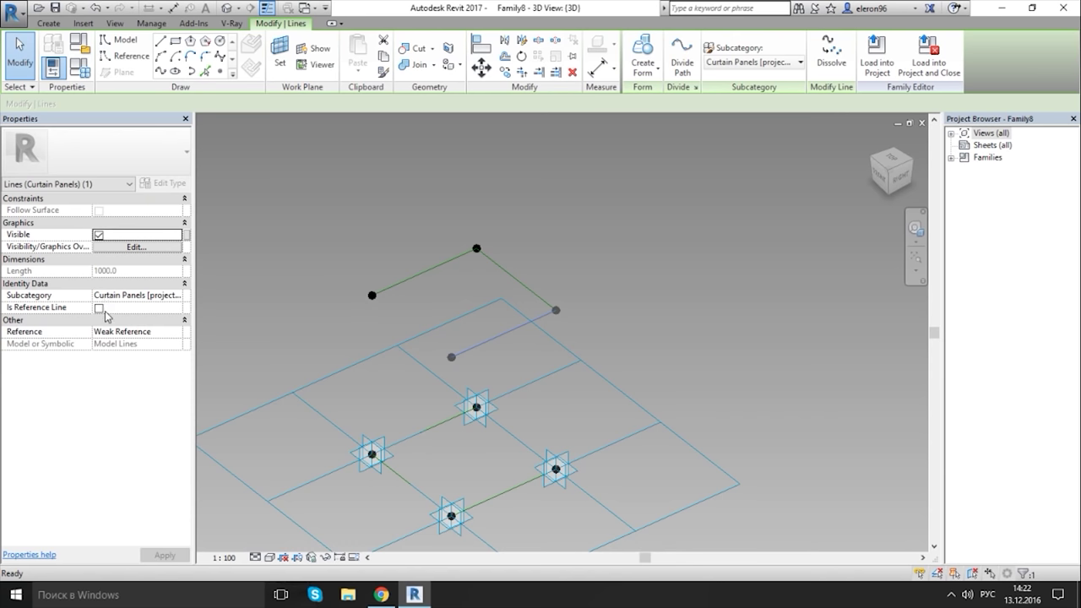
pyautogui.click(98, 307)
pyautogui.click(273, 282)
# - Close the raised square with a spline between the points above placement points 1 and 2, and make it a reference line
pyautogui.click(372, 295)
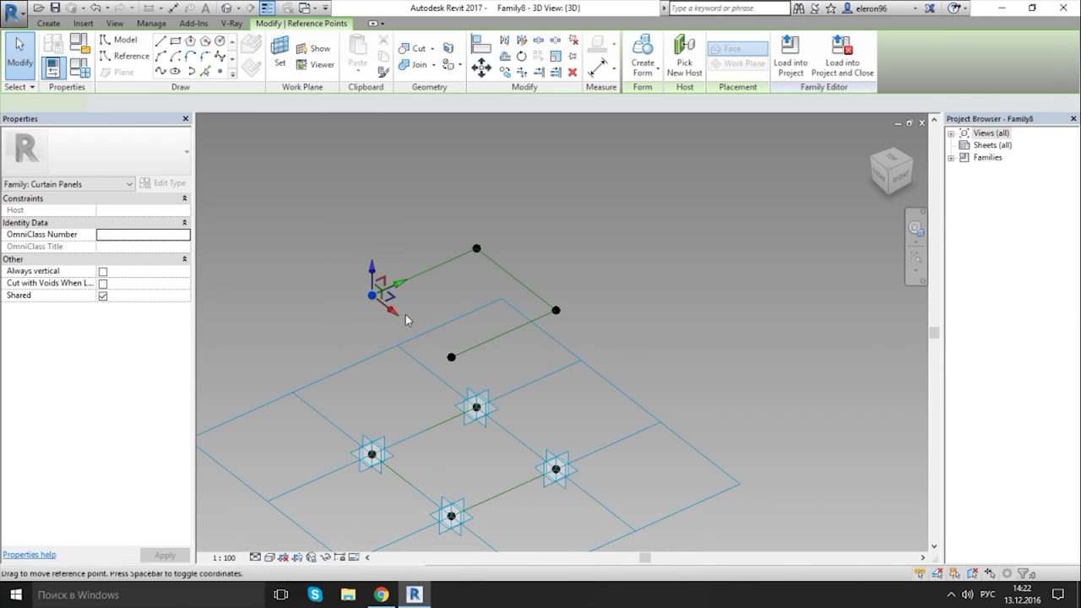
pyautogui.keyDown('ctrl'); pyautogui.moveTo(415, 307); pyautogui.dragTo(473, 368); pyautogui.keyUp('ctrl')
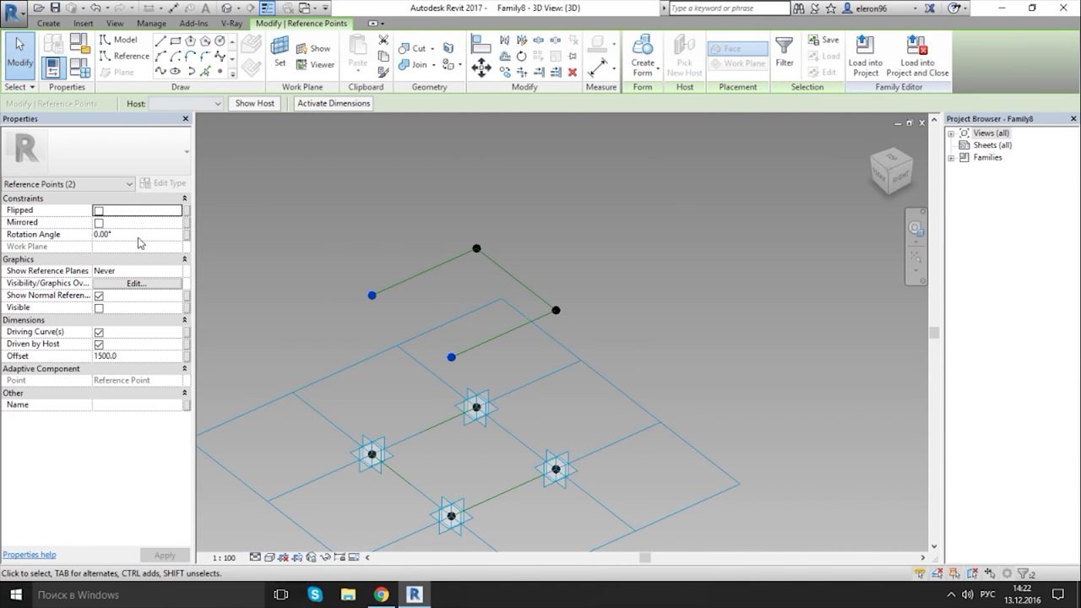
pyautogui.click(160, 72)
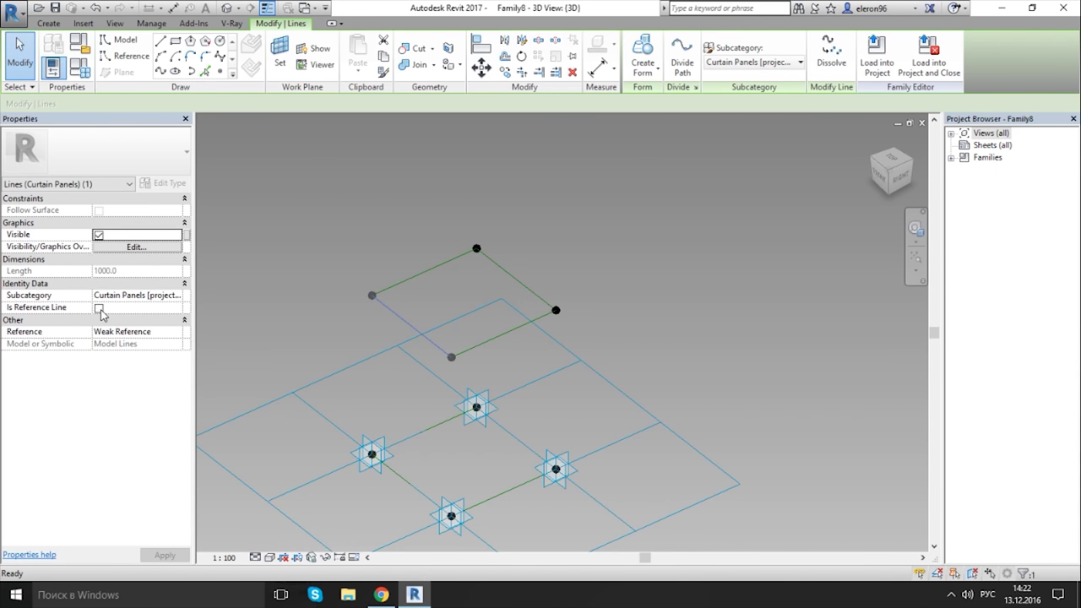
pyautogui.click(99, 307)
pyautogui.click(323, 239)
pyautogui.keyDown('shift'); pyautogui.moveTo(529, 410); pyautogui.dragTo(508, 386, button='middle'); pyautogui.keyUp('shift')
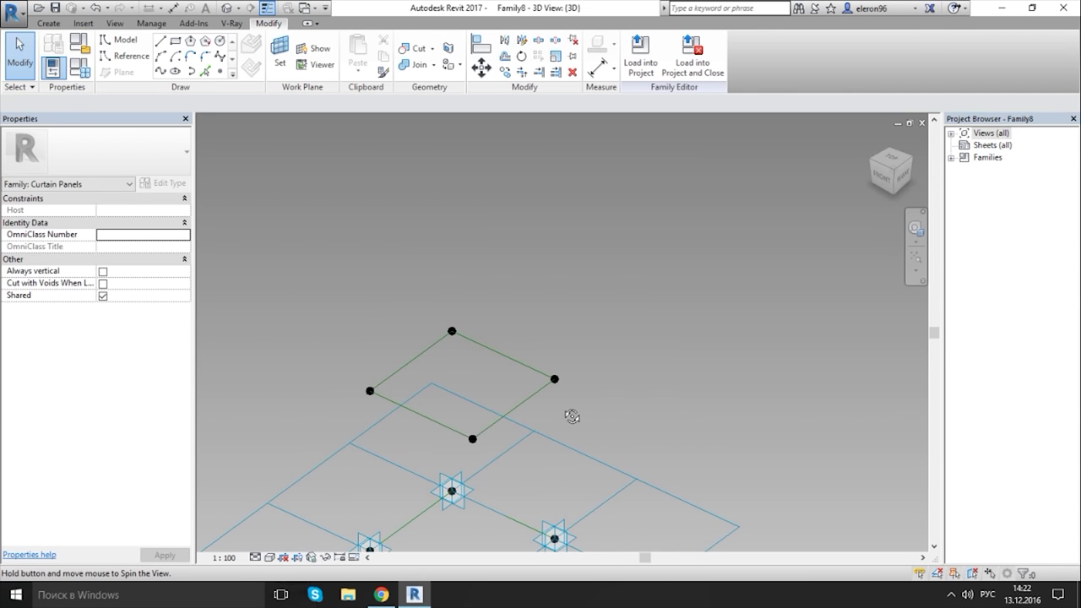
pyautogui.keyDown('shift'); pyautogui.moveTo(572, 416); pyautogui.dragTo(525, 330, button='middle'); pyautogui.keyUp('shift')
pyautogui.keyDown('shift'); pyautogui.moveTo(502, 381); pyautogui.dragTo(514, 421, button='middle'); pyautogui.keyUp('shift')
pyautogui.scroll(2, 485, 418)
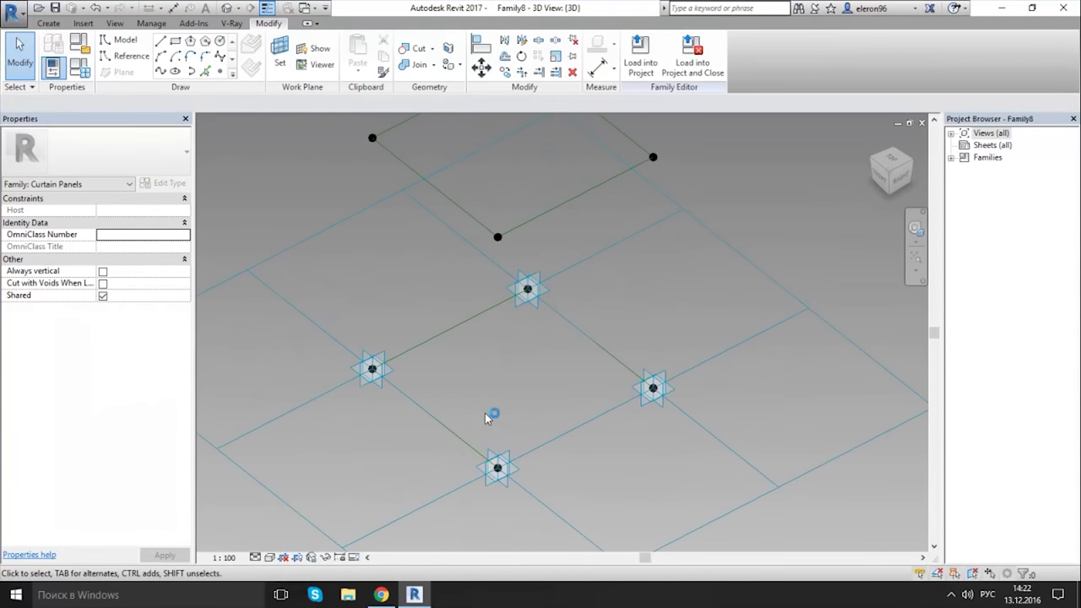
# - Place reference points at the midpoints of all four sides of the lower square formed by the placement points
pyautogui.click(127, 56)
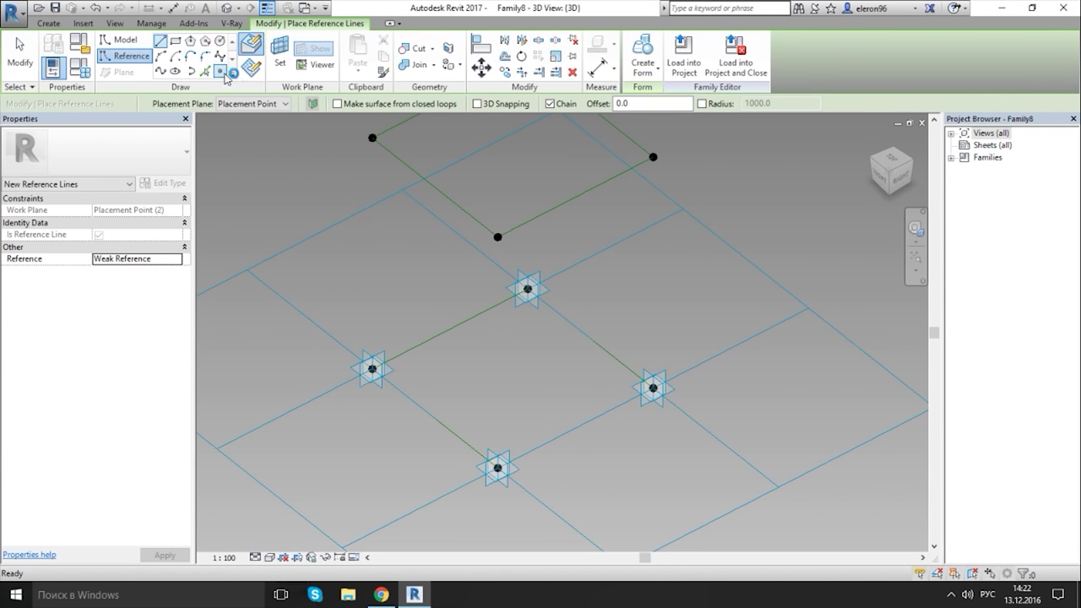
pyautogui.click(220, 71)
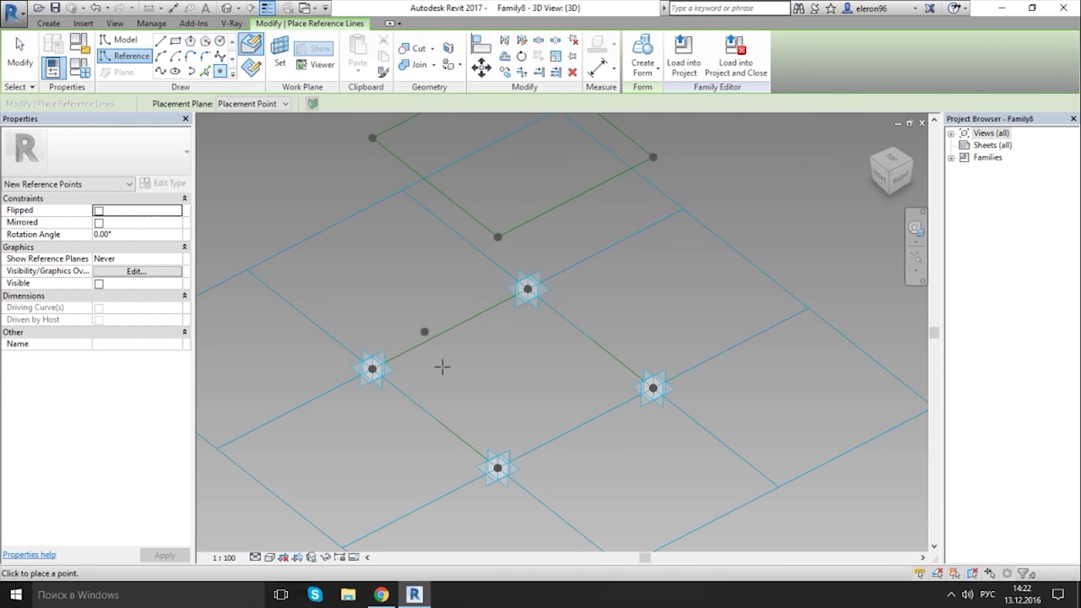
pyautogui.click(433, 419)
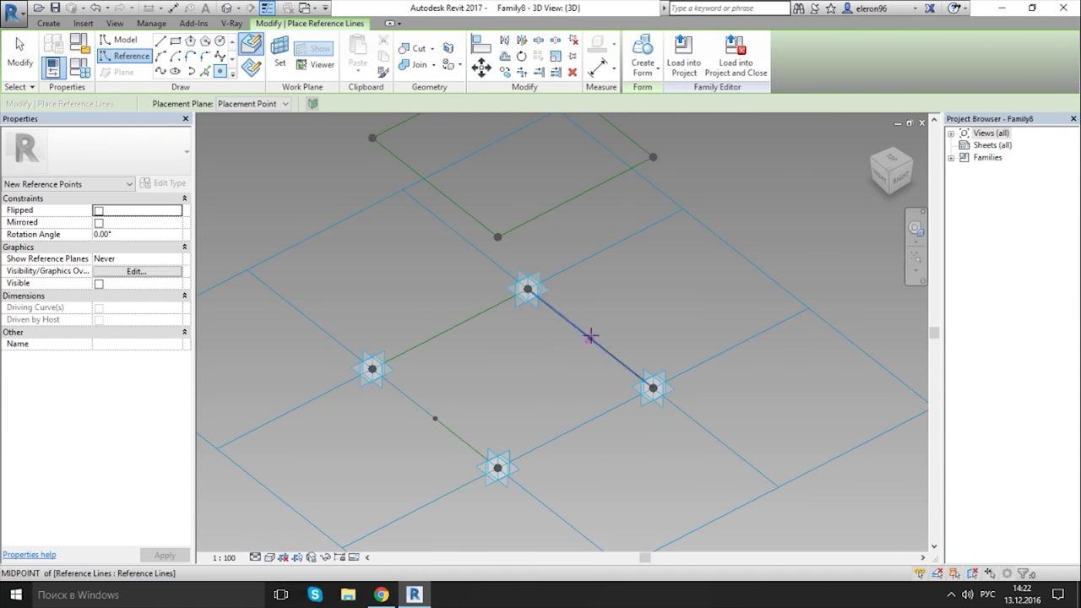
pyautogui.click(465, 268)
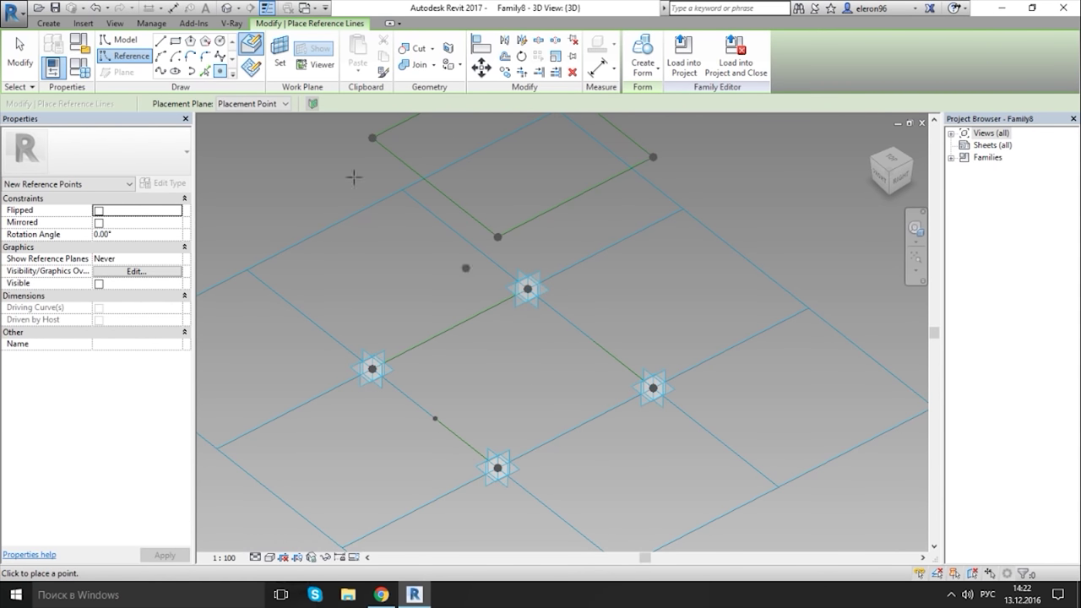
pyautogui.click(586, 340)
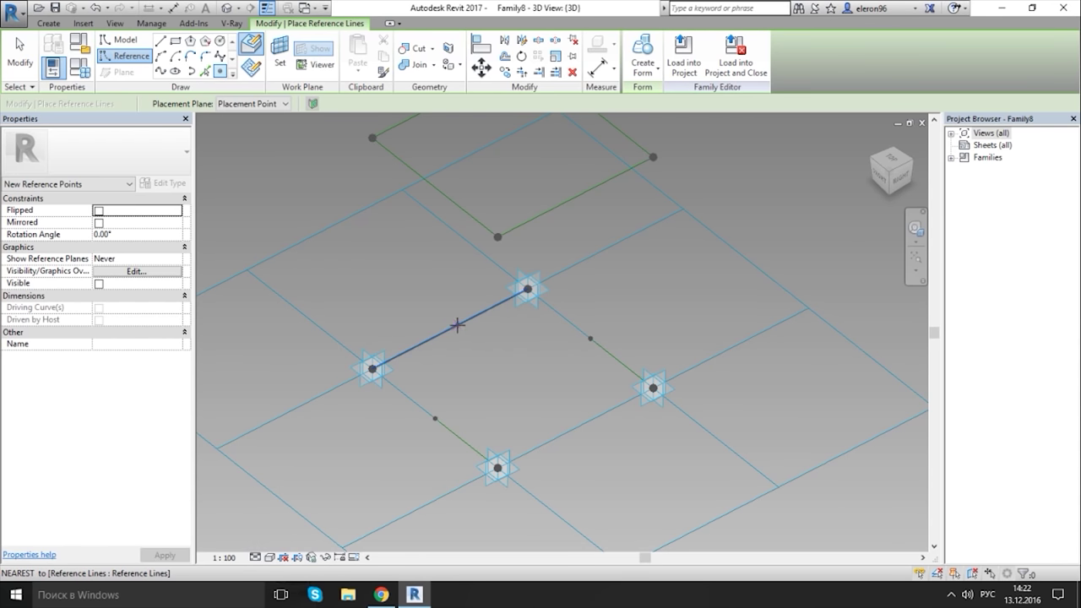
pyautogui.click(451, 328)
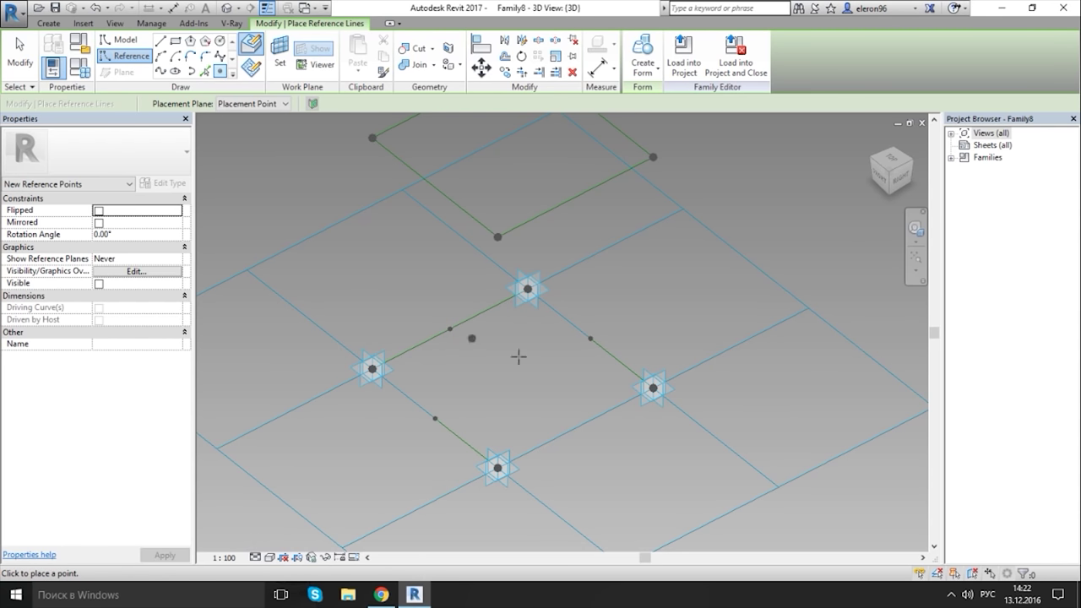
pyautogui.click(574, 428)
pyautogui.press('Escape')
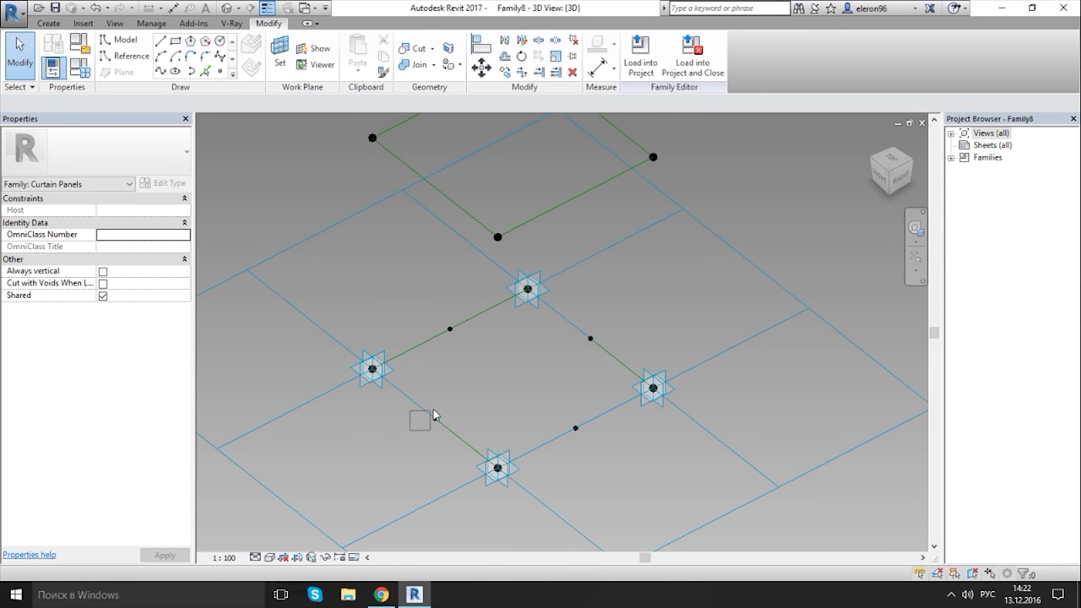
# - Connect the midpoint between placement points 1 and 2 to the one between points 3 and 4 with a spline, and make it a reference line
pyautogui.click(464, 403)
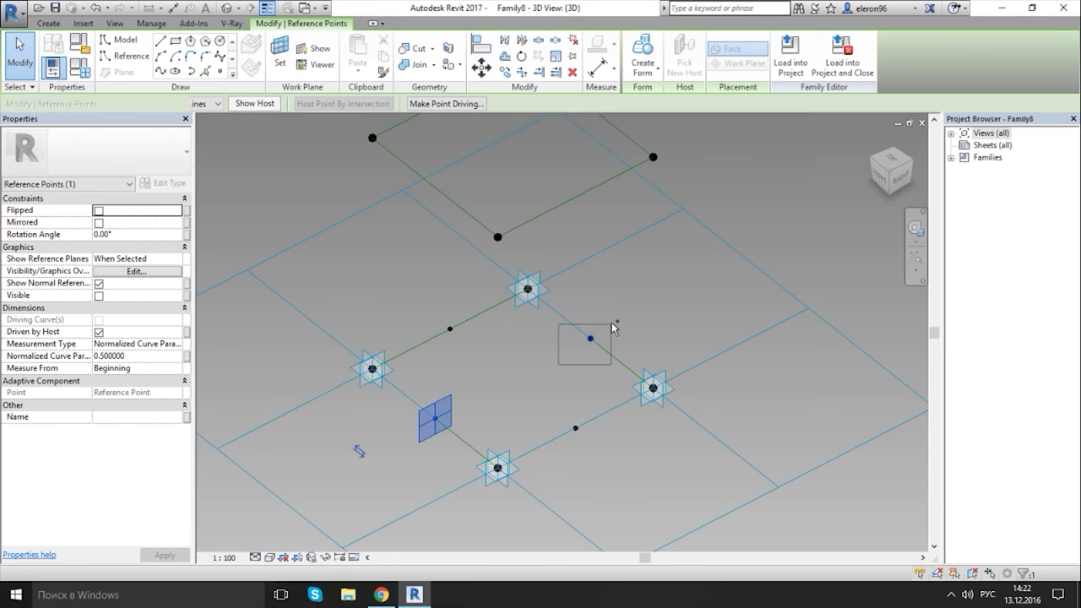
pyautogui.keyDown('ctrl'); pyautogui.click(590, 339); pyautogui.keyUp('ctrl')
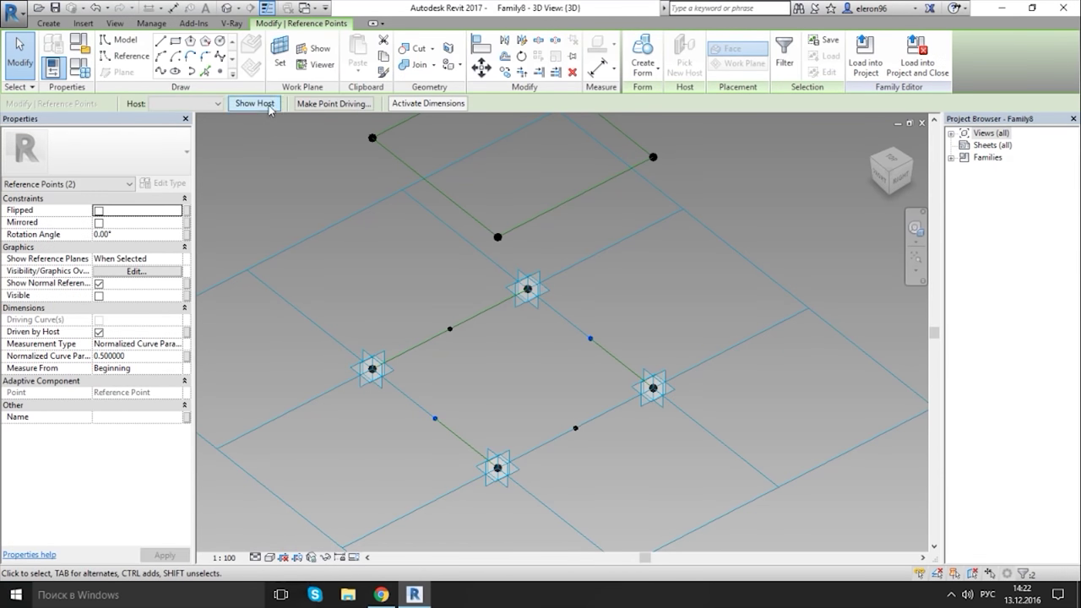
pyautogui.click(188, 72)
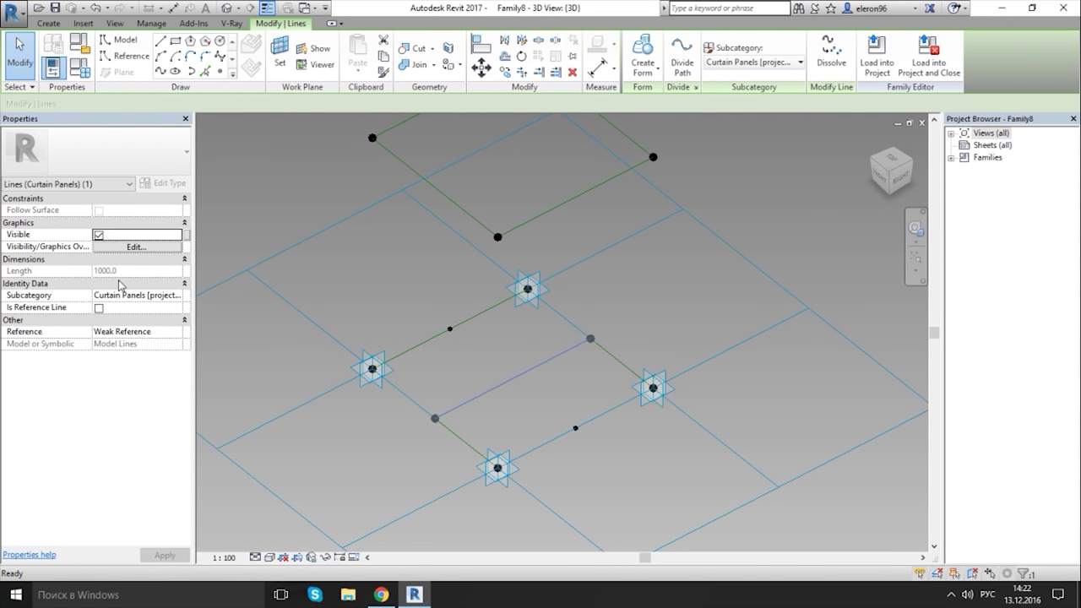
pyautogui.click(99, 307)
pyautogui.click(331, 278)
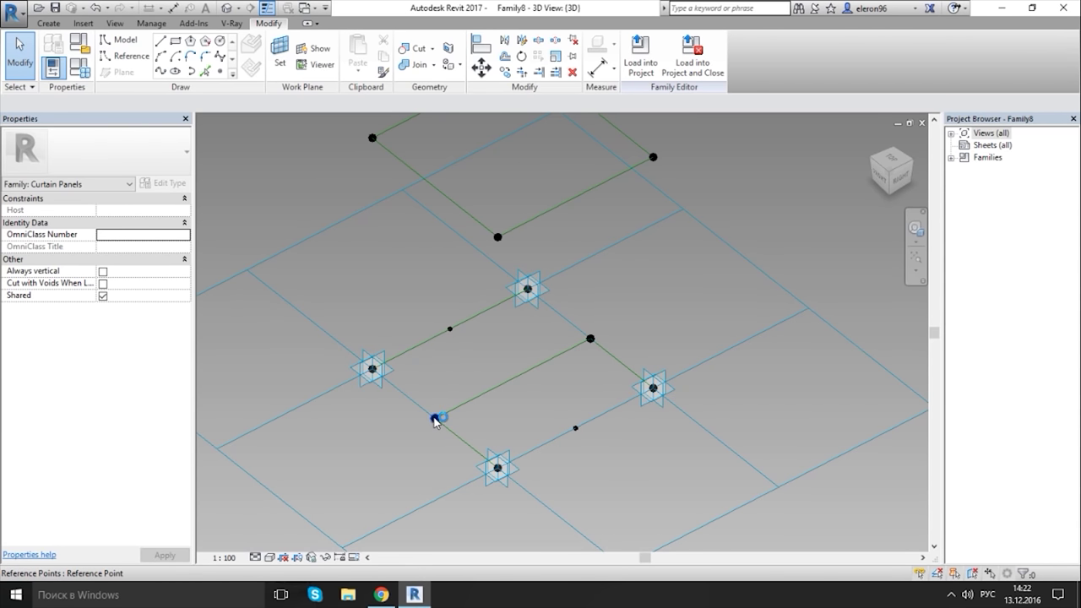
# - Test how the connected lines follow by moving placement point 2, and undo the moves
pyautogui.press('Tab')
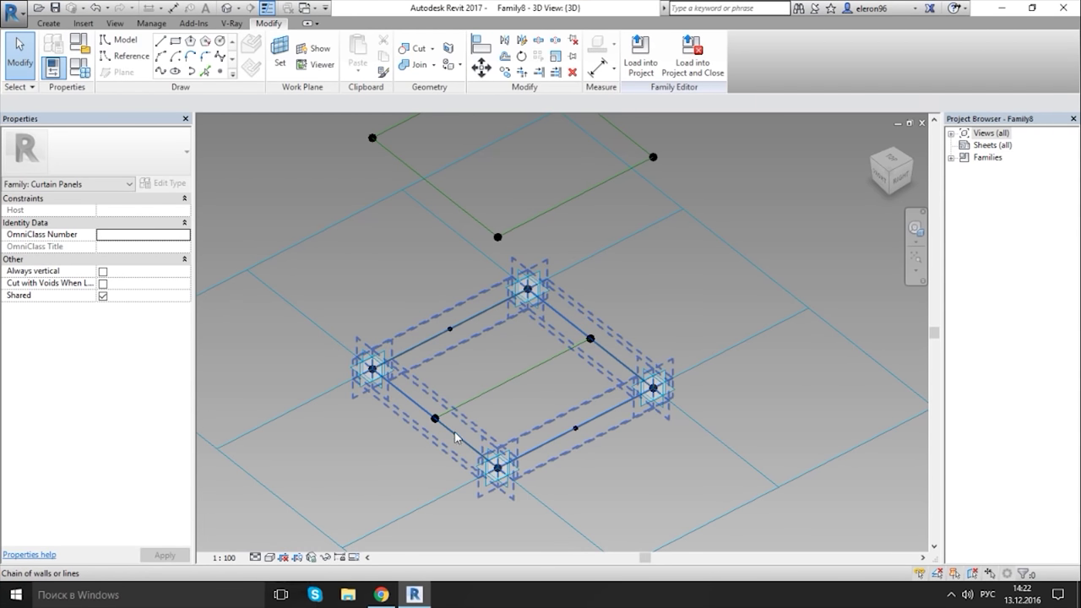
pyautogui.click(500, 469)
pyautogui.moveTo(500, 469); pyautogui.dragTo(446, 518)
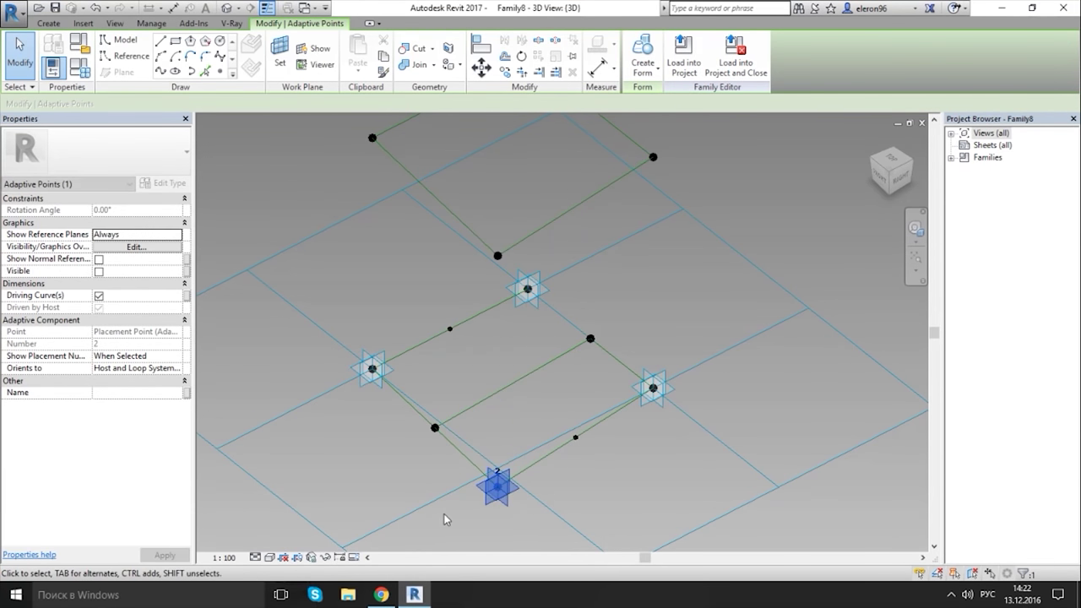
pyautogui.moveTo(500, 487); pyautogui.dragTo(510, 417)
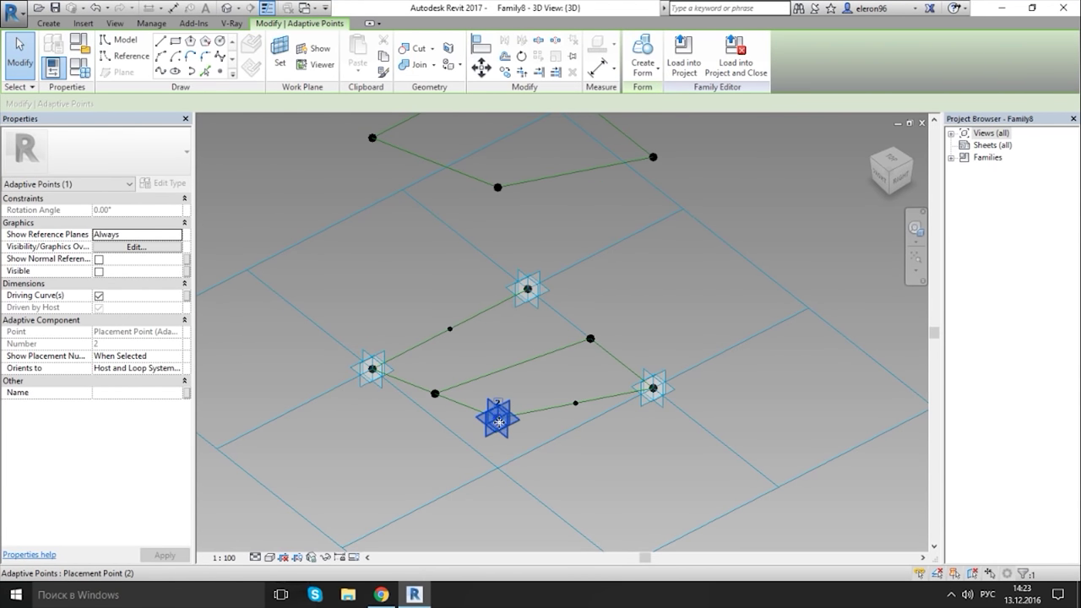
pyautogui.press('Tab')
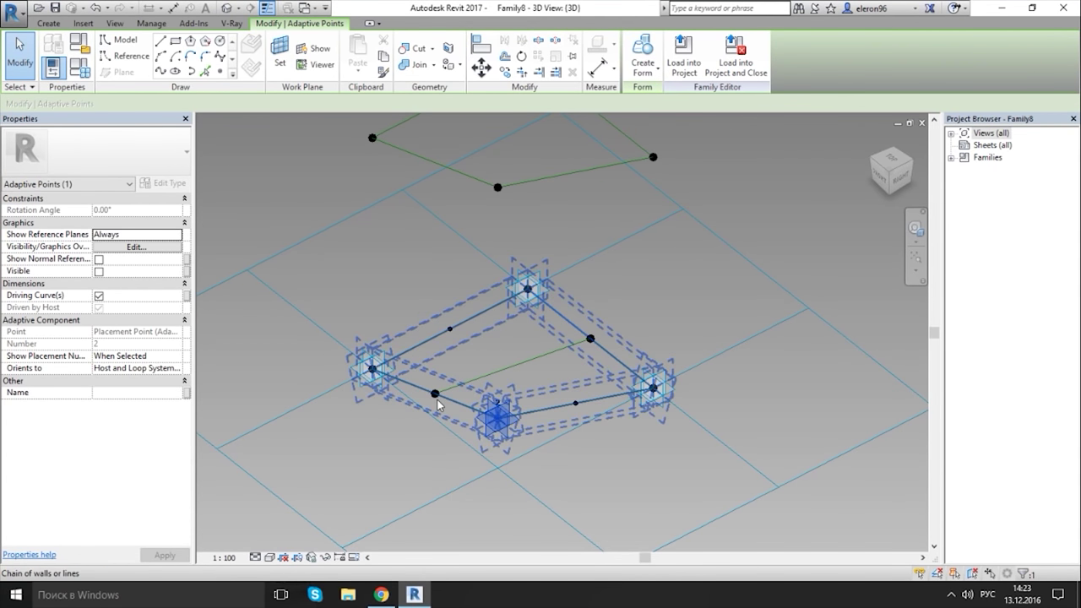
pyautogui.hotkey('ctrl', 'z')
pyautogui.hotkey('ctrl', 'z')
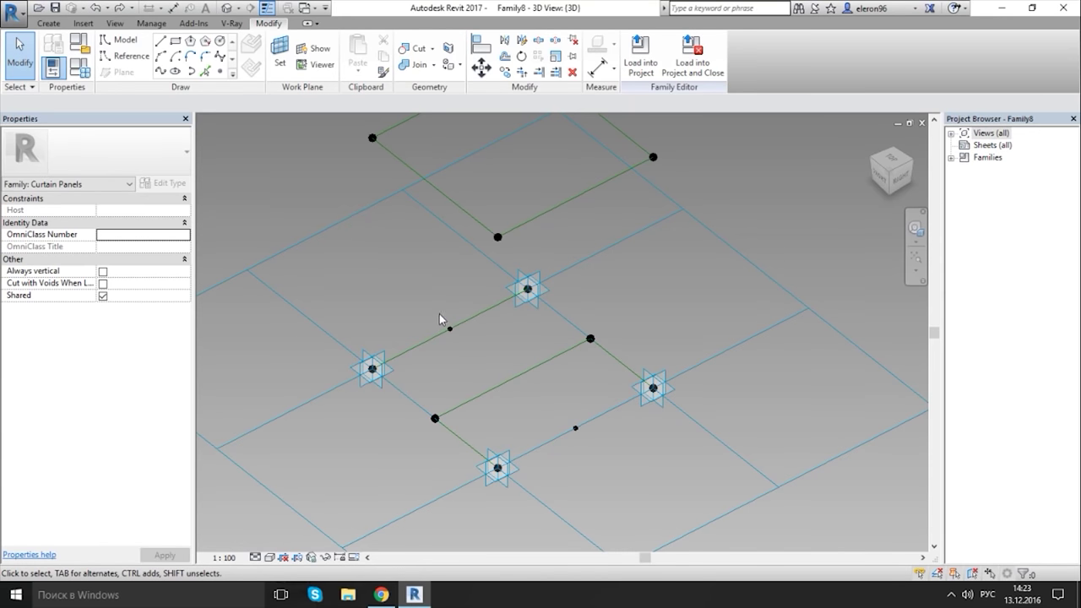
# - Place a reference point at the midpoint of the reference line crossing the lower square
pyautogui.click(219, 72)
pyautogui.click(513, 378)
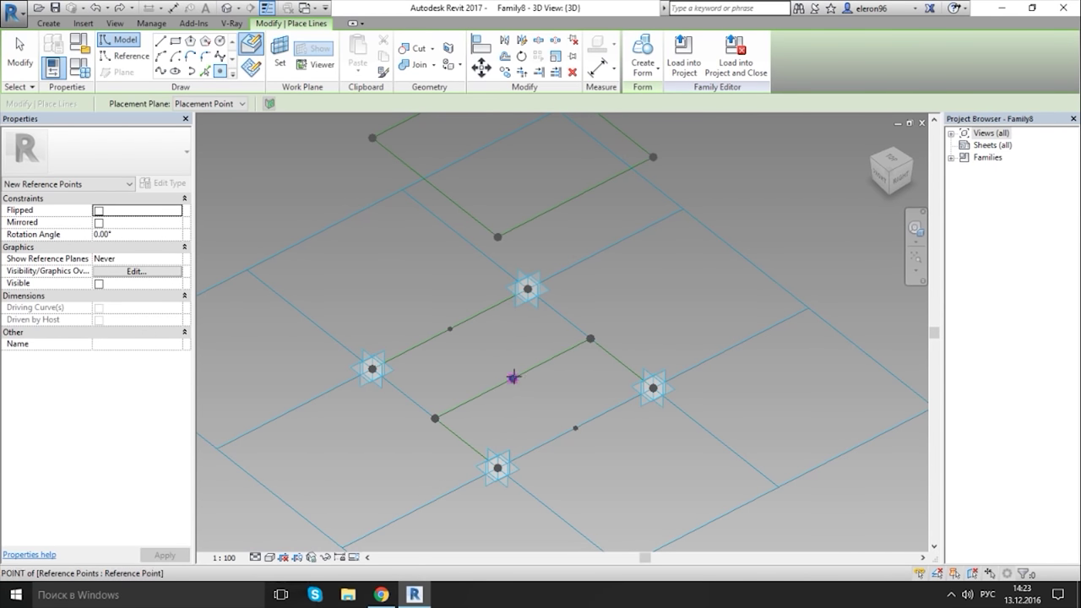
pyautogui.press('Escape')
# - Connect the midpoint between placement points 1 and 4 to the centre point with a spline and make it a reference line
pyautogui.click(449, 329)
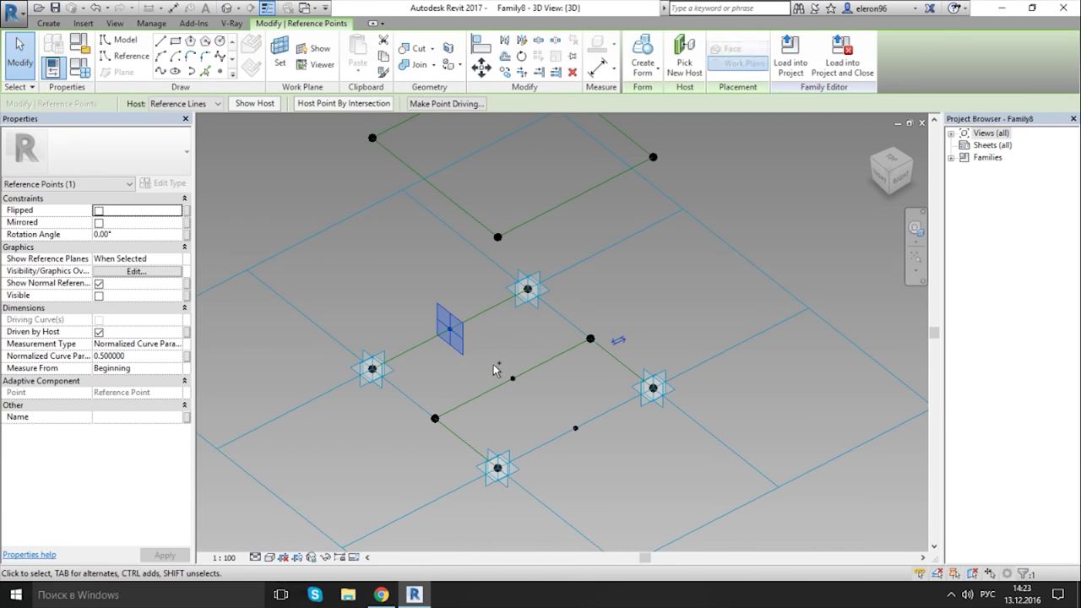
pyautogui.keyDown('ctrl'); pyautogui.click(512, 378); pyautogui.keyUp('ctrl')
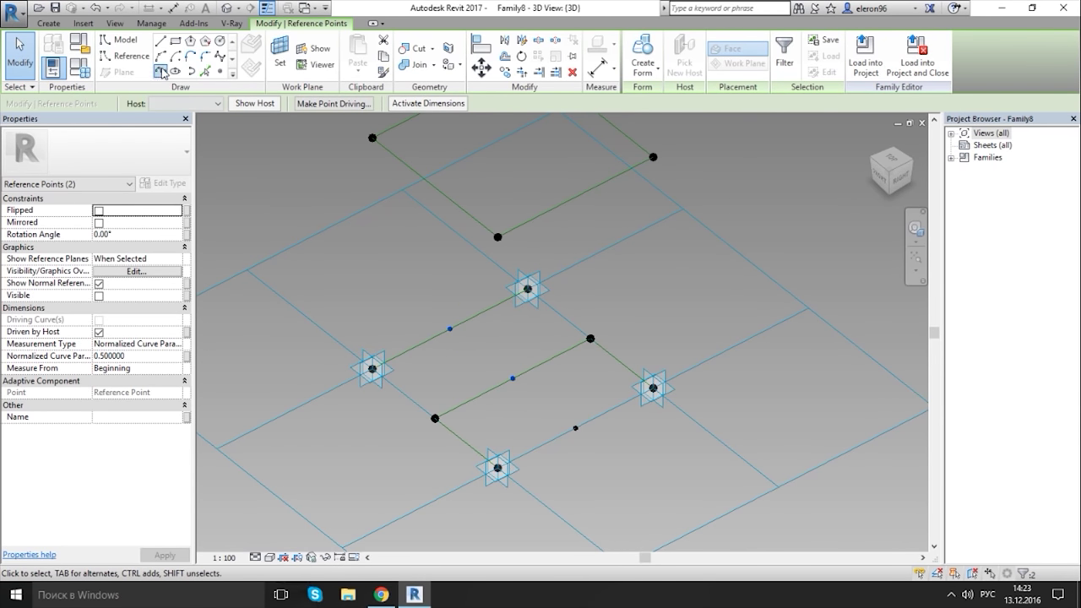
pyautogui.click(161, 73)
pyautogui.click(99, 308)
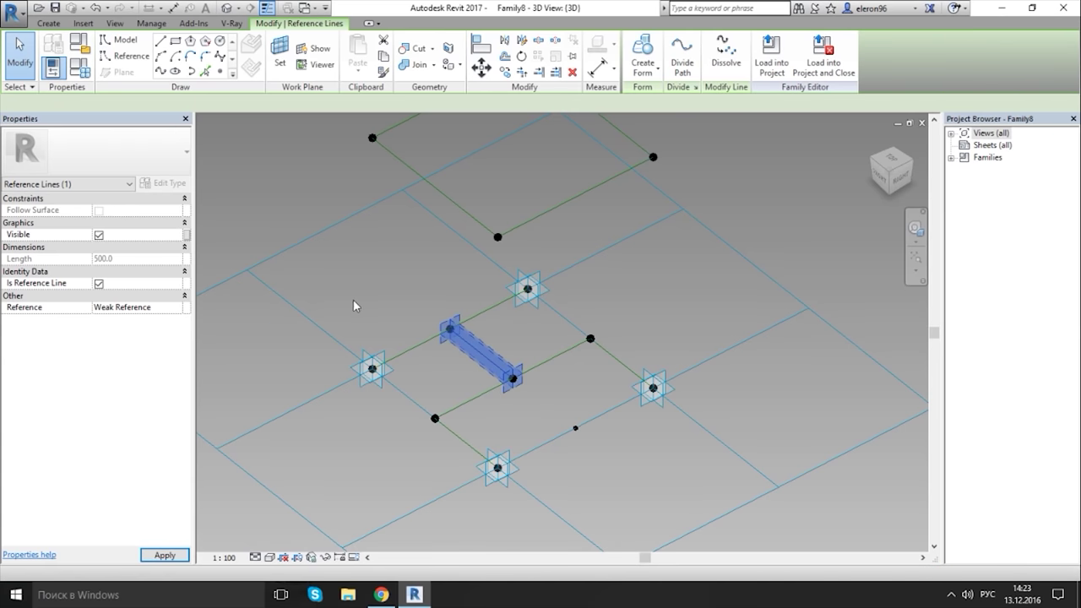
pyautogui.click(535, 397)
# - Connect the centre point to the midpoint between placement points 2 and 3 with a spline and make it a reference line
pyautogui.click(512, 378)
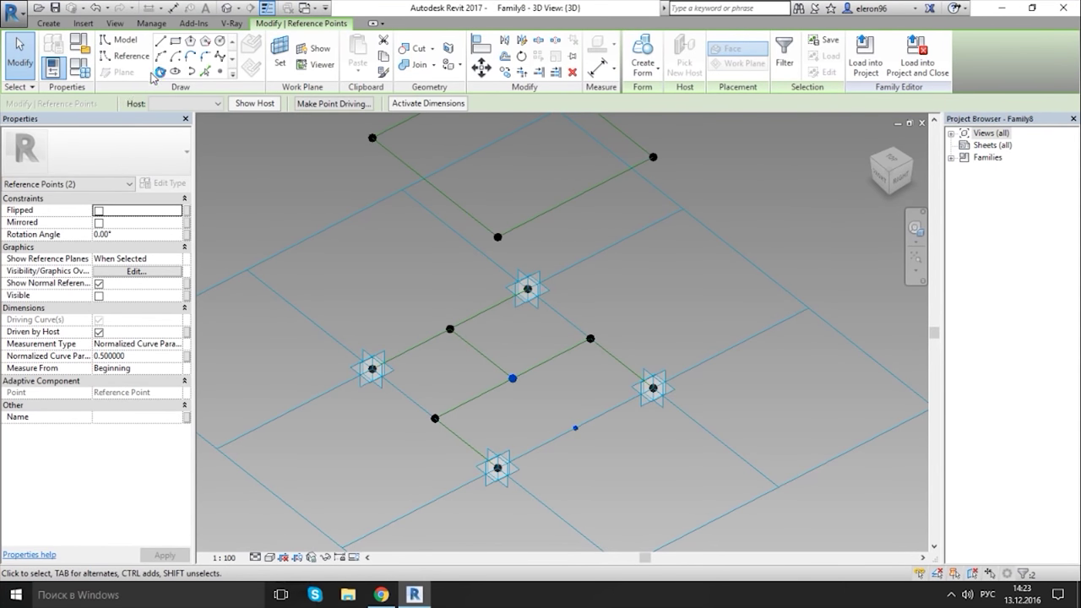
pyautogui.click(159, 73)
pyautogui.click(99, 307)
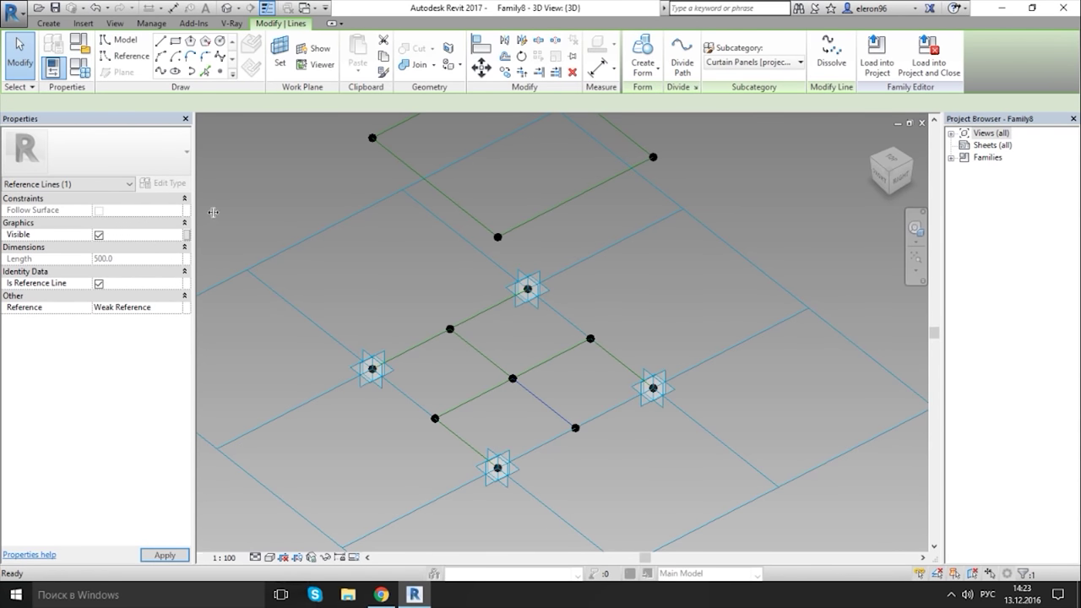
pyautogui.click(223, 212)
pyautogui.moveTo(294, 210); pyautogui.dragTo(279, 270, button='middle')
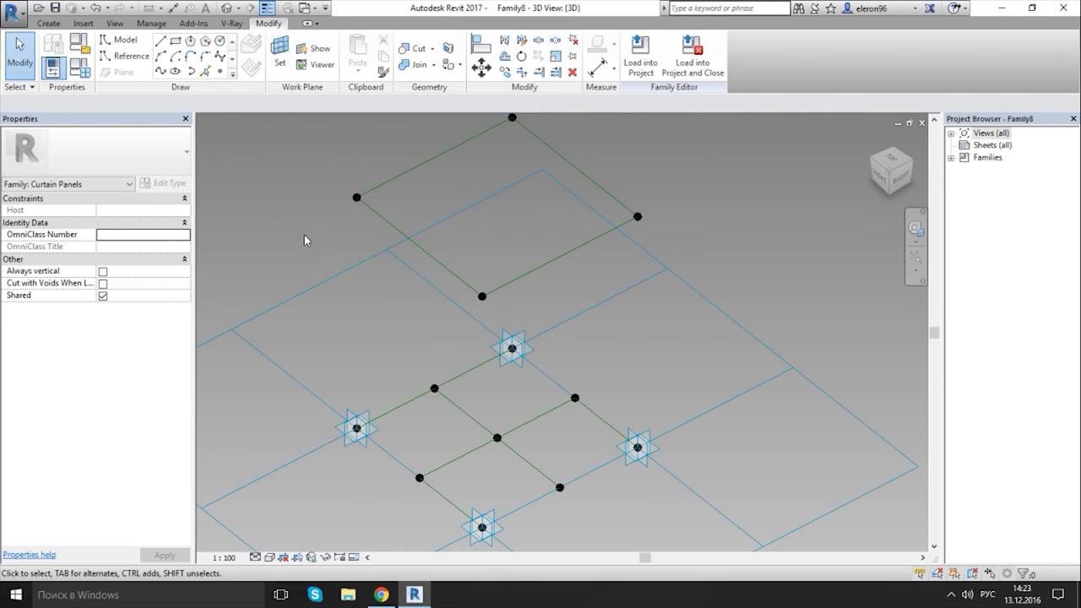
pyautogui.keyDown('shift'); pyautogui.moveTo(349, 270); pyautogui.dragTo(366, 218, button='middle'); pyautogui.keyUp('shift')
pyautogui.moveTo(459, 330); pyautogui.dragTo(441, 289, button='middle')
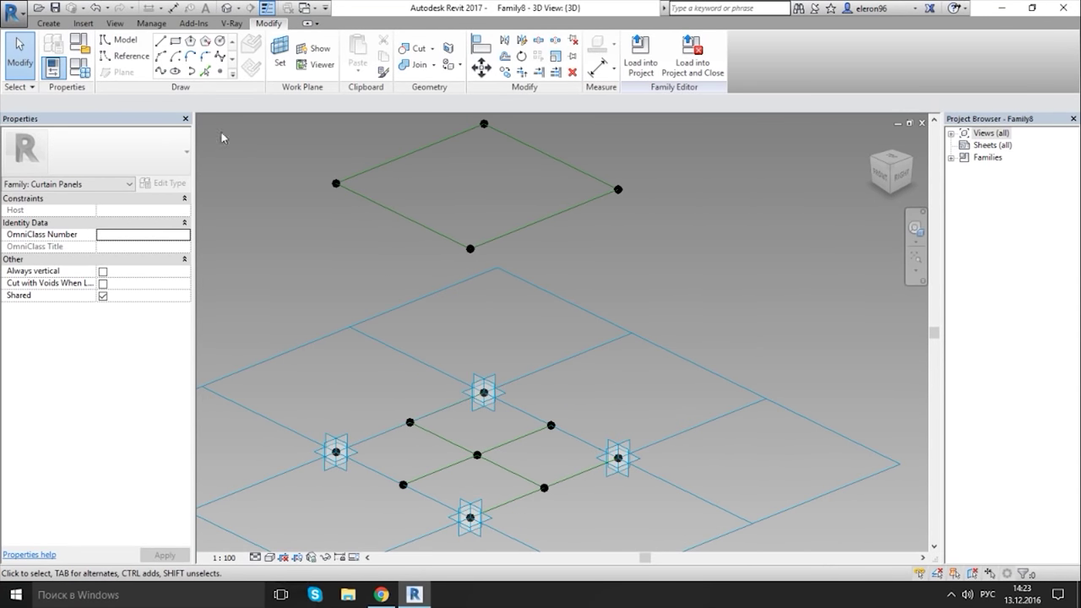
pyautogui.click(126, 55)
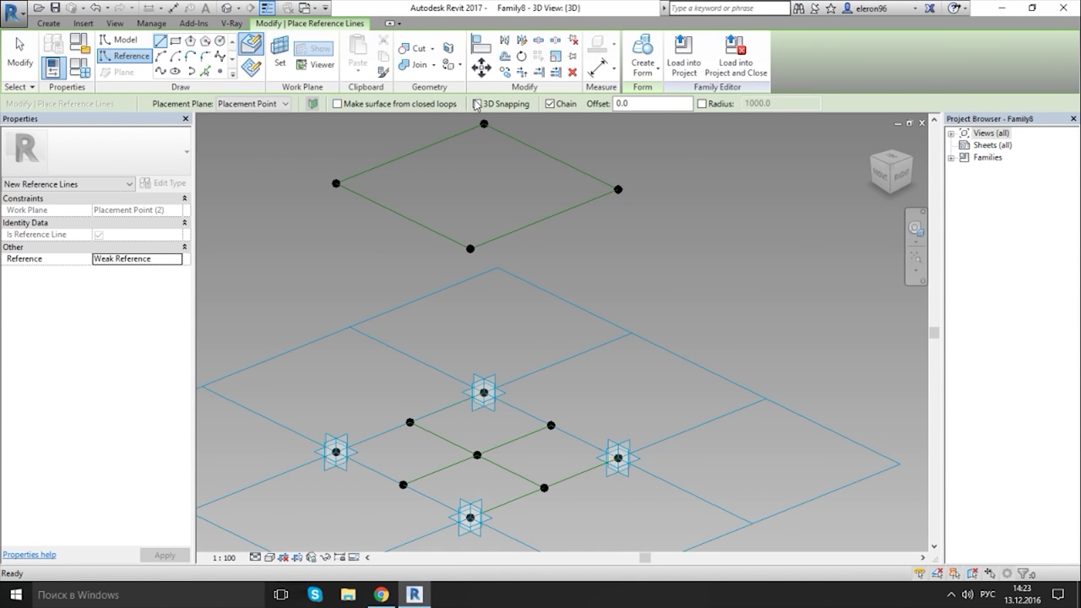
pyautogui.click(477, 103)
pyautogui.click(336, 184)
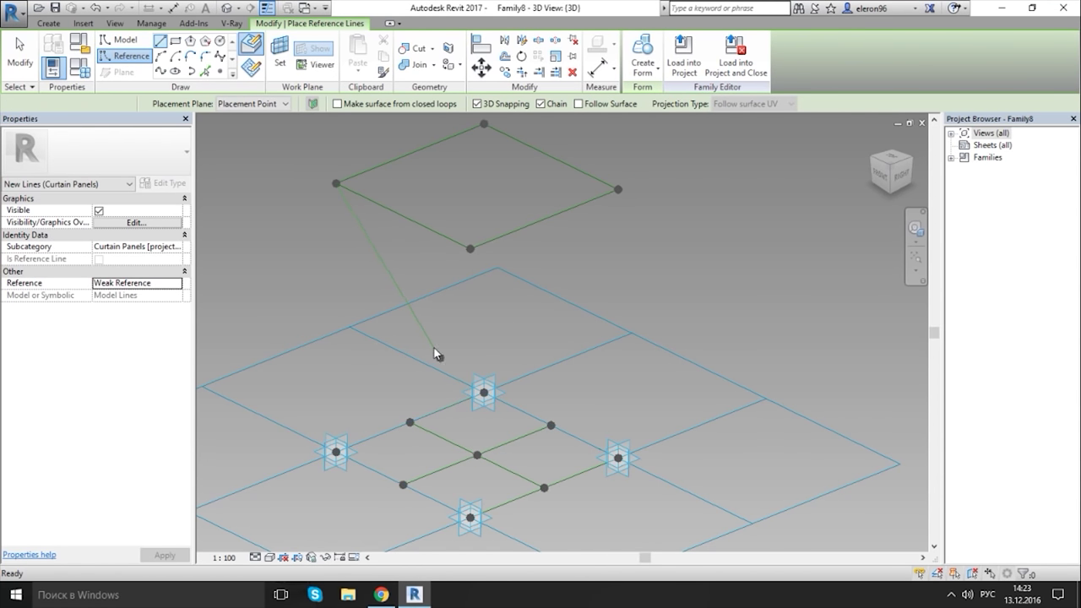
pyautogui.press('Escape')
pyautogui.press('Escape')
# - Connect the raised point above placement point 1 to the lower square's centre point with a spline and make it a reference line
pyautogui.moveTo(369, 274); pyautogui.dragTo(366, 261, button='middle')
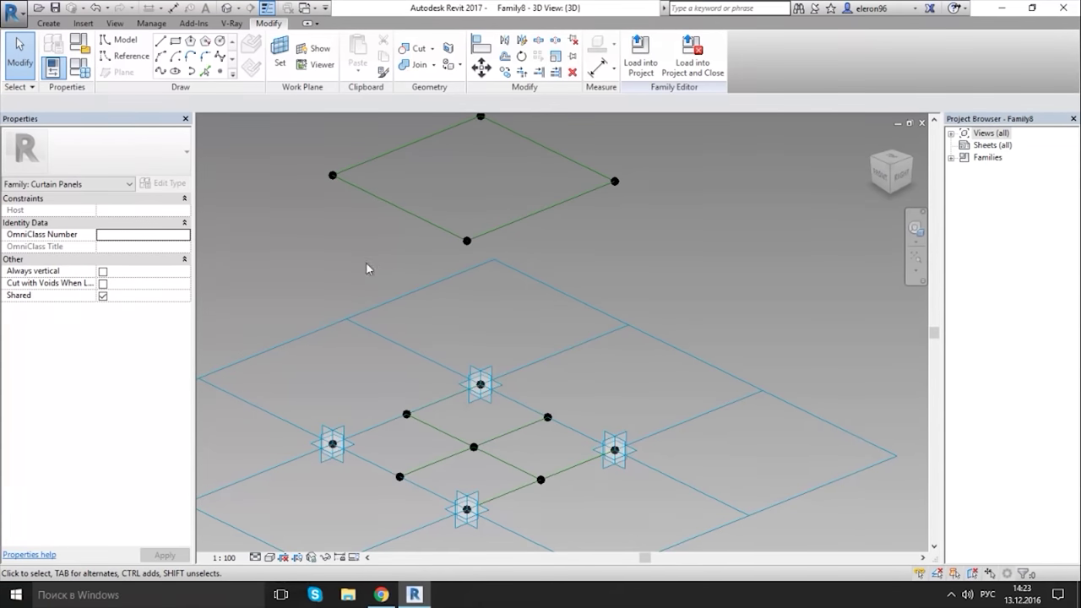
pyautogui.click(333, 174)
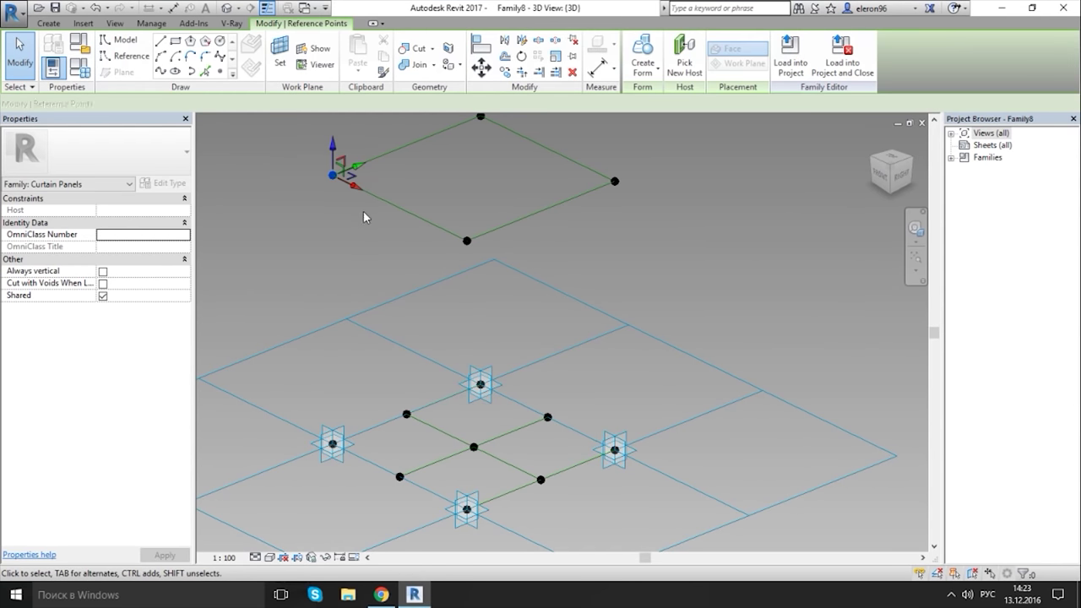
pyautogui.keyDown('ctrl'); pyautogui.click(474, 446); pyautogui.keyUp('ctrl')
pyautogui.click(160, 72)
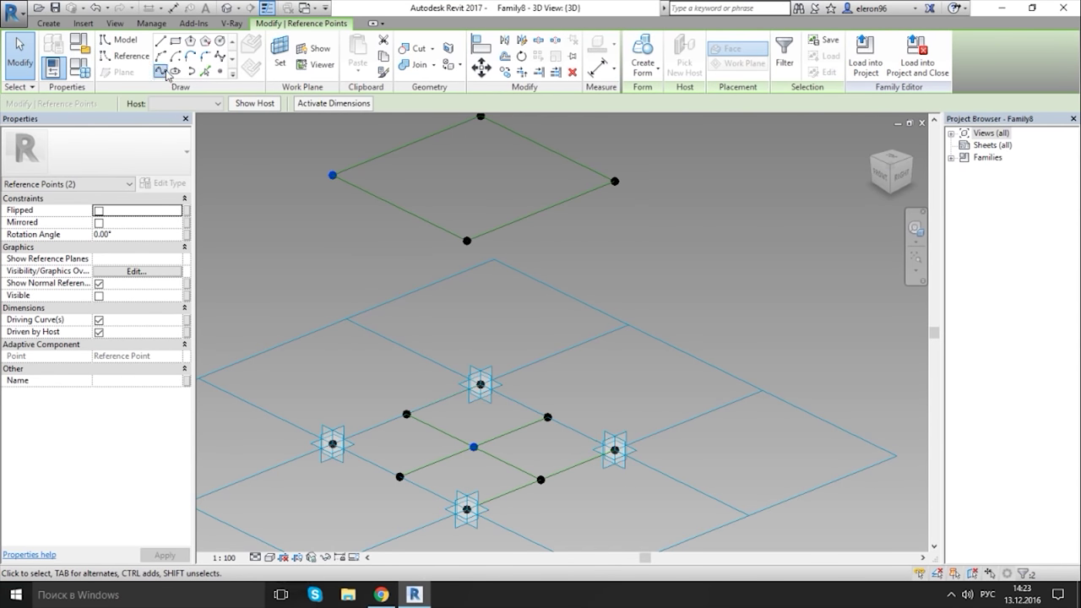
pyautogui.click(98, 307)
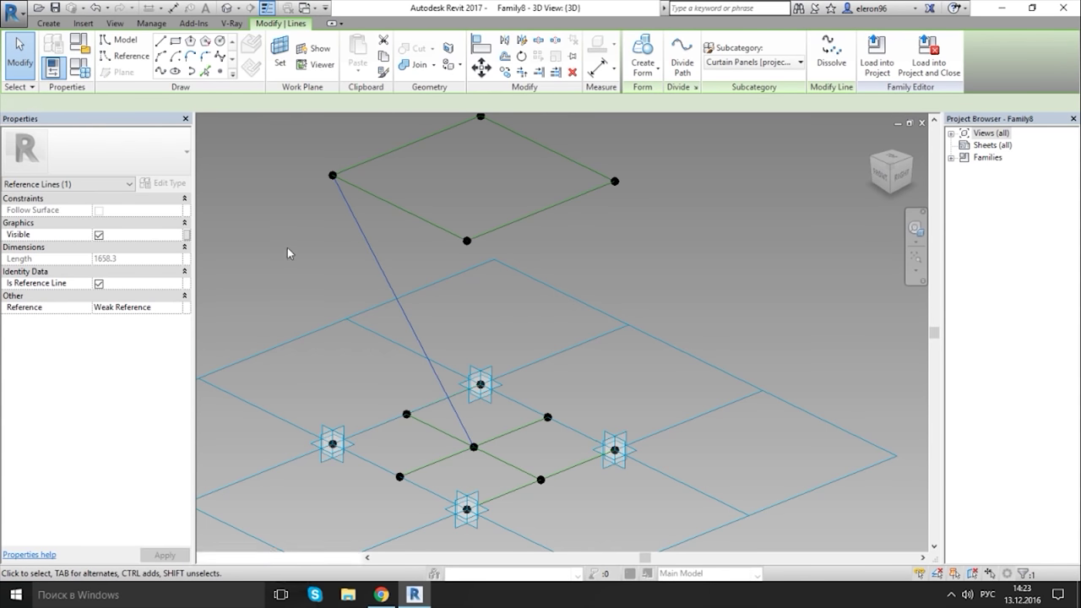
pyautogui.click(290, 251)
# - Connect the centre point to the raised point above placement point 3 with a spline and make it a reference line
pyautogui.click(474, 447)
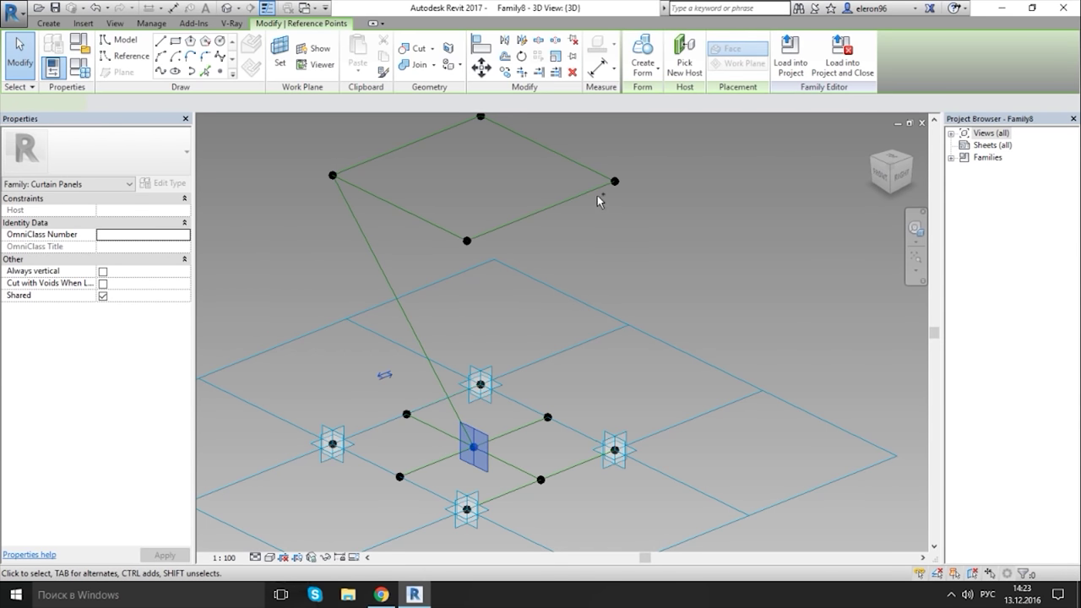
pyautogui.keyDown('ctrl'); pyautogui.click(615, 181); pyautogui.keyUp('ctrl')
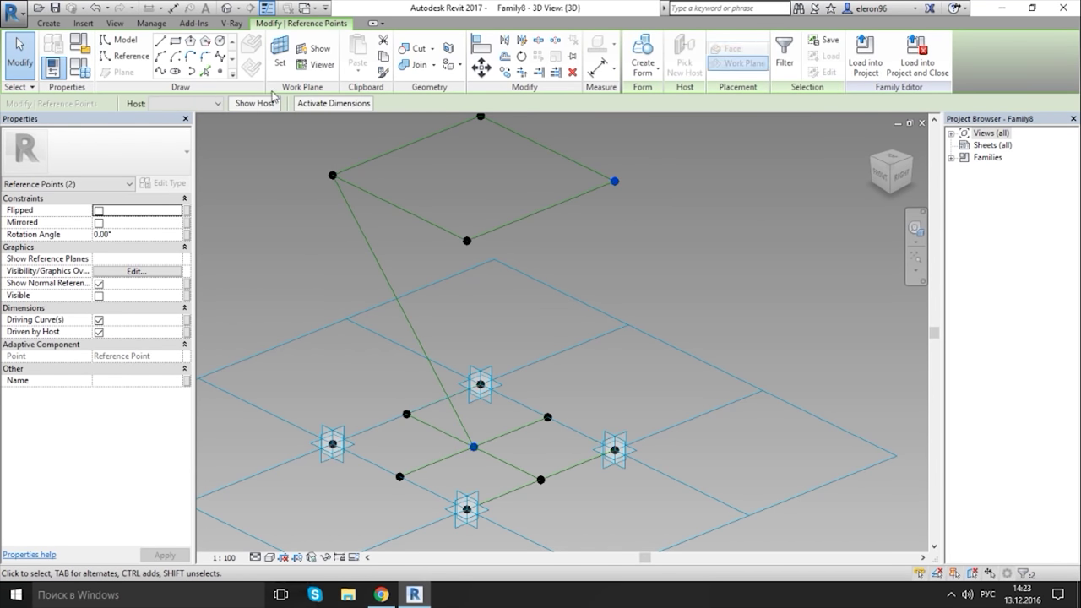
pyautogui.click(173, 72)
pyautogui.click(98, 308)
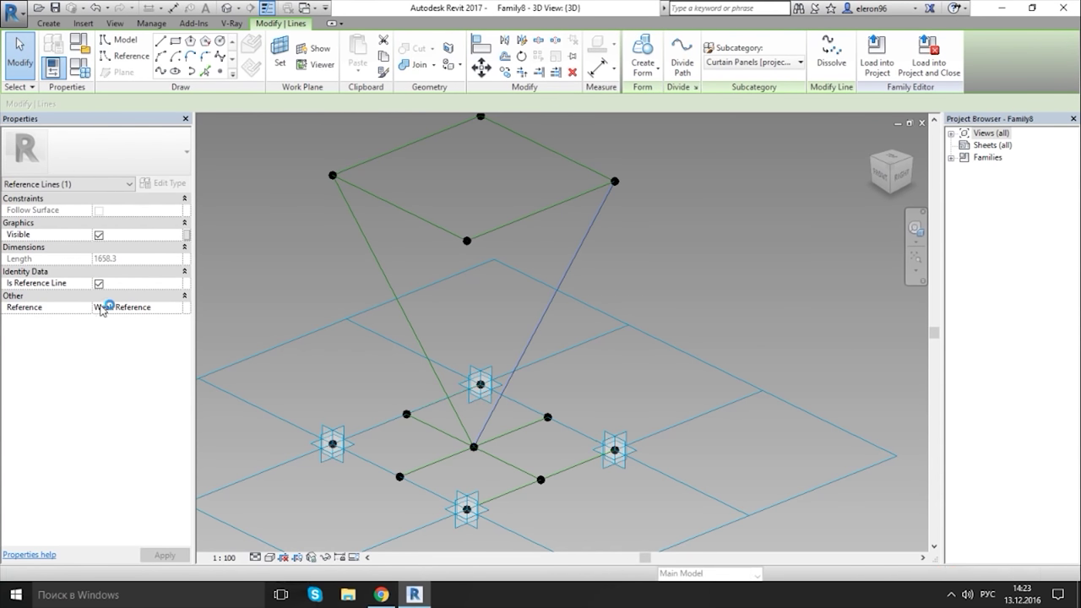
pyautogui.click(340, 273)
# - Connect the raised point above placement point 4 to the centre point with a spline and make it a reference line
pyautogui.moveTo(475, 149); pyautogui.dragTo(504, 123)
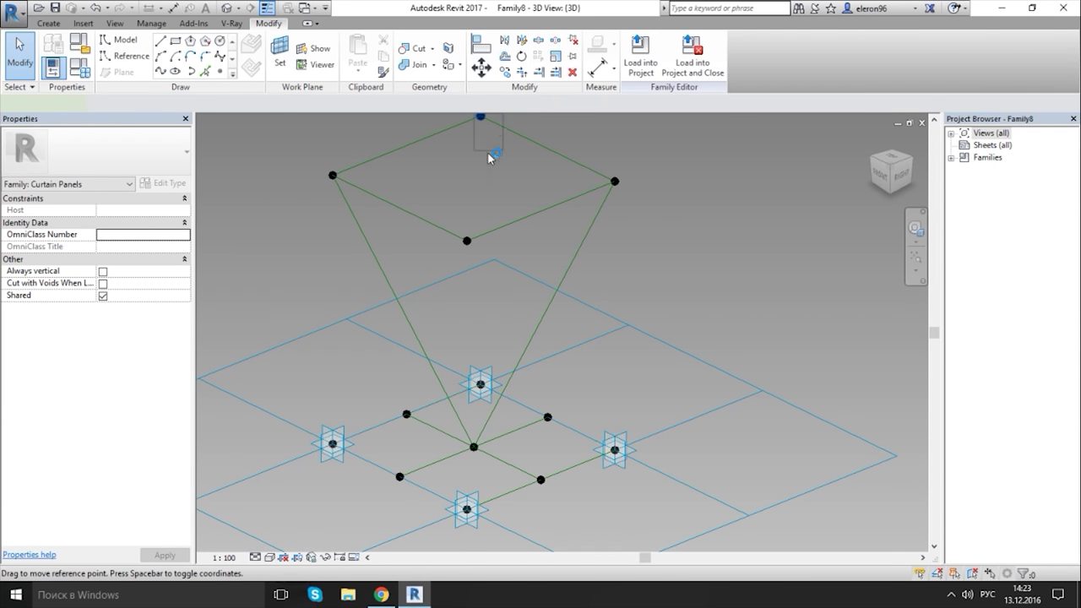
pyautogui.keyDown('ctrl'); pyautogui.click(474, 446); pyautogui.keyUp('ctrl')
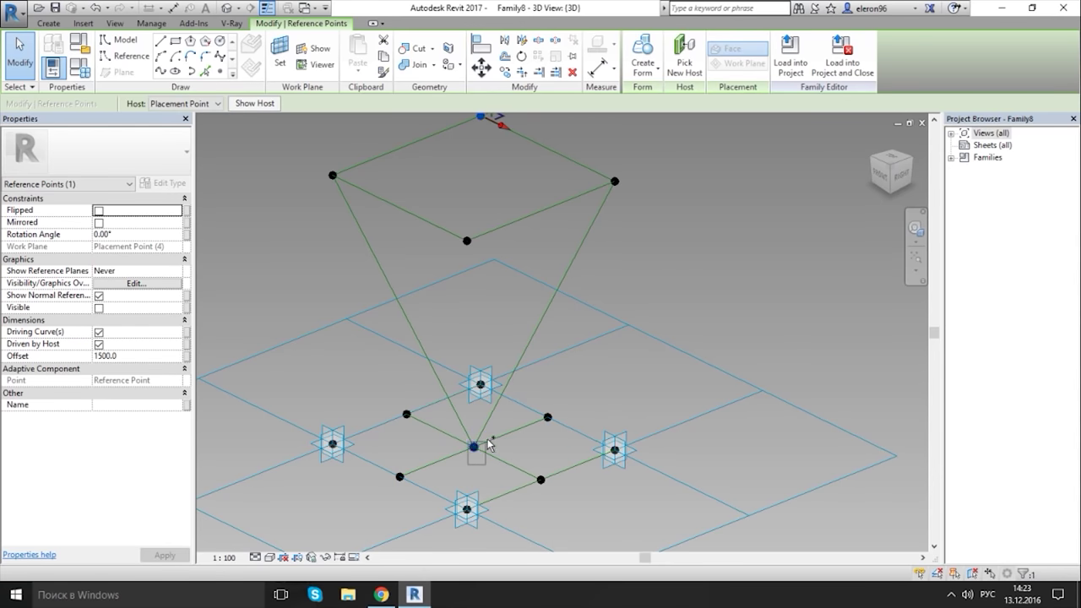
pyautogui.click(173, 72)
pyautogui.click(99, 308)
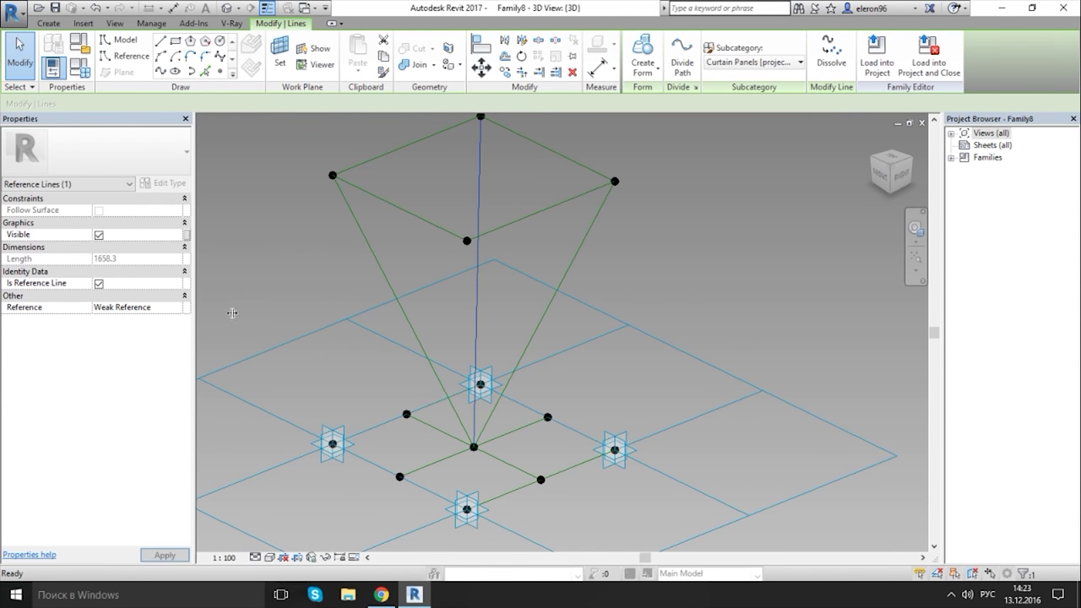
# - Connect the raised point above placement point 2 to the centre point with a spline and make it a reference line
pyautogui.click(434, 273)
pyautogui.click(471, 241)
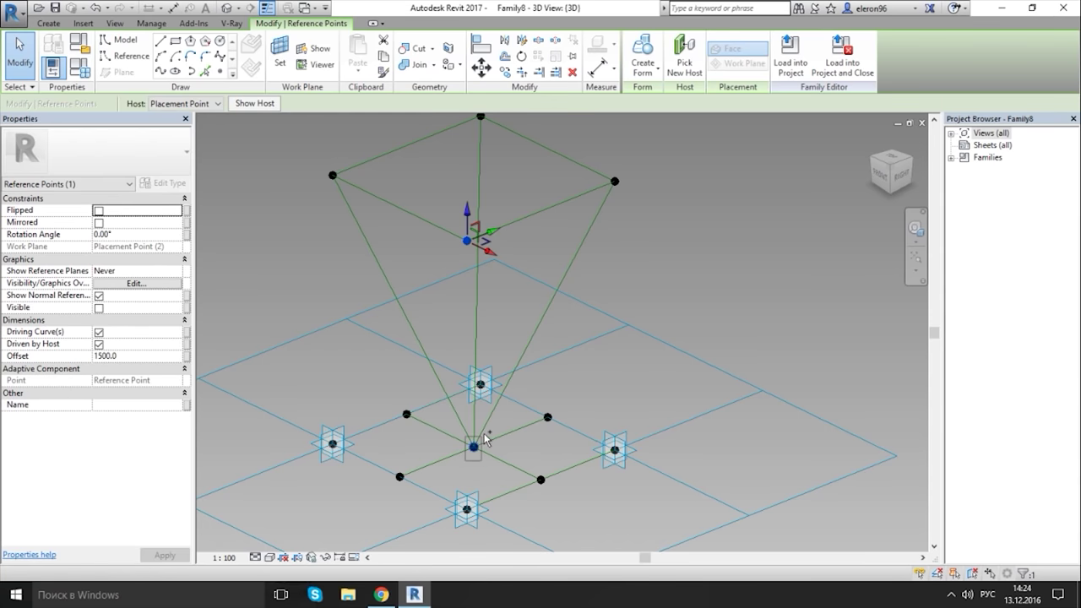
pyautogui.keyDown('ctrl'); pyautogui.click(474, 446); pyautogui.keyUp('ctrl')
pyautogui.click(161, 71)
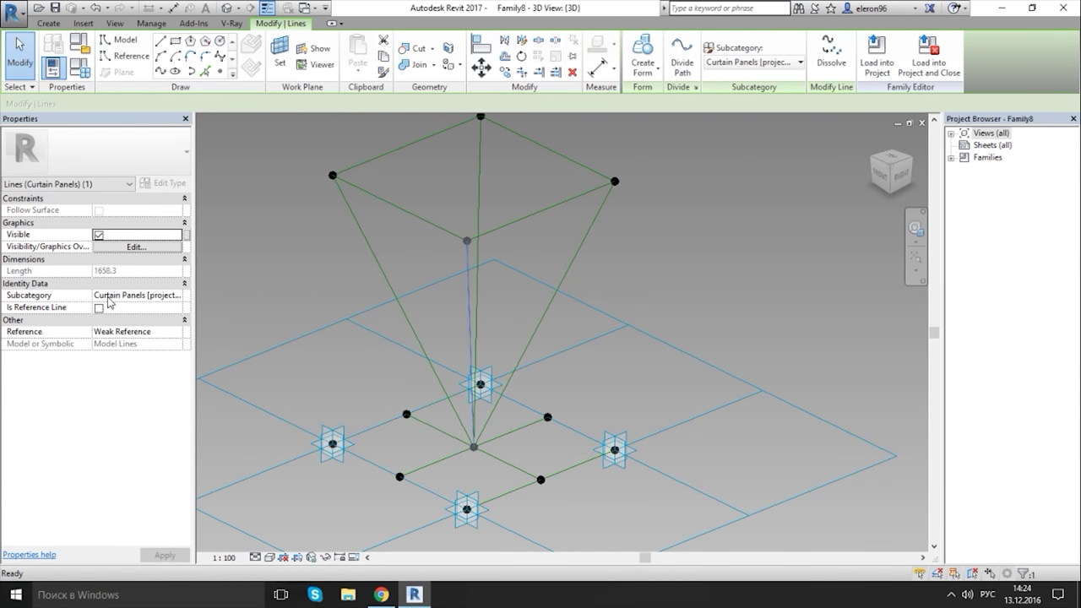
pyautogui.click(99, 306)
pyautogui.click(261, 273)
# - Test the reference framework by moving two of its placement points, including point 1, and undo each move
pyautogui.keyDown('shift'); pyautogui.moveTo(327, 266); pyautogui.dragTo(603, 434, button='middle'); pyautogui.keyUp('shift')
pyautogui.click(619, 436)
pyautogui.moveTo(622, 436); pyautogui.dragTo(616, 503)
pyautogui.hotkey('ctrl', 'z')
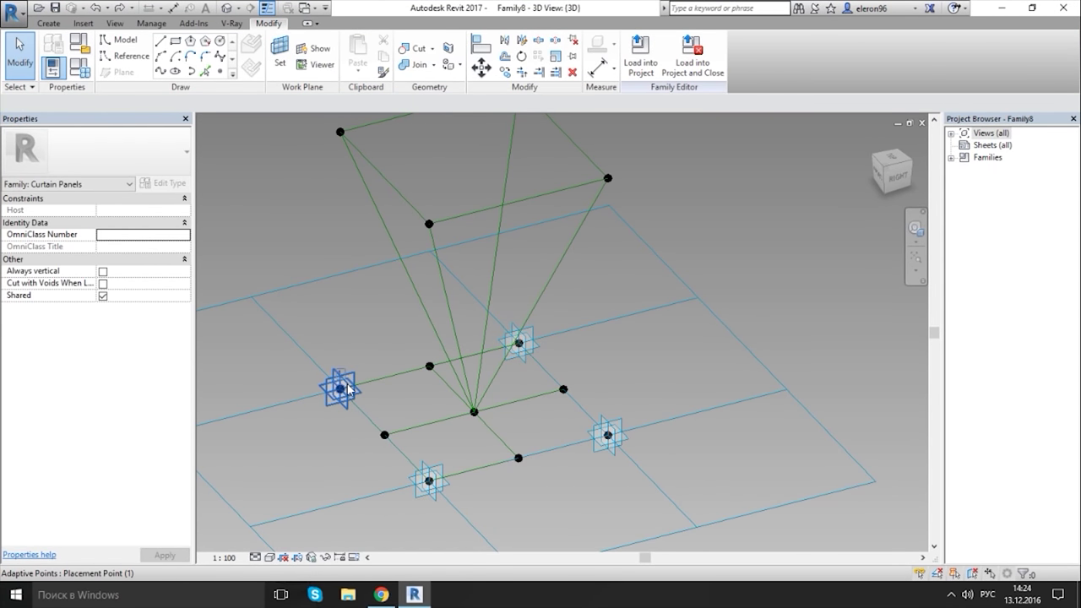
pyautogui.click(340, 389)
pyautogui.moveTo(341, 389); pyautogui.dragTo(231, 459)
pyautogui.hotkey('ctrl', 'z')
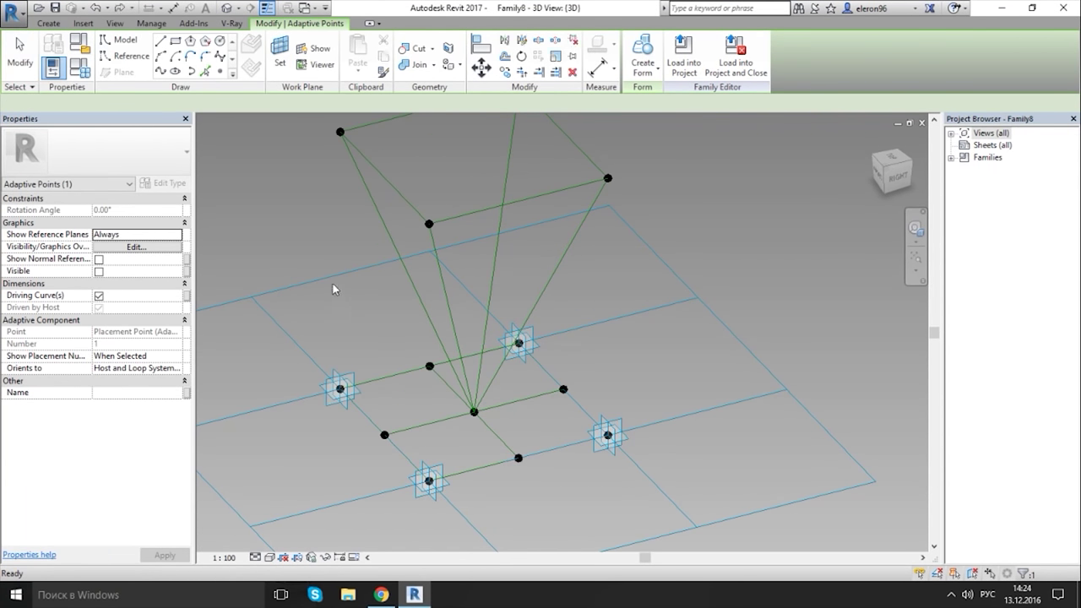
pyautogui.press('Escape')
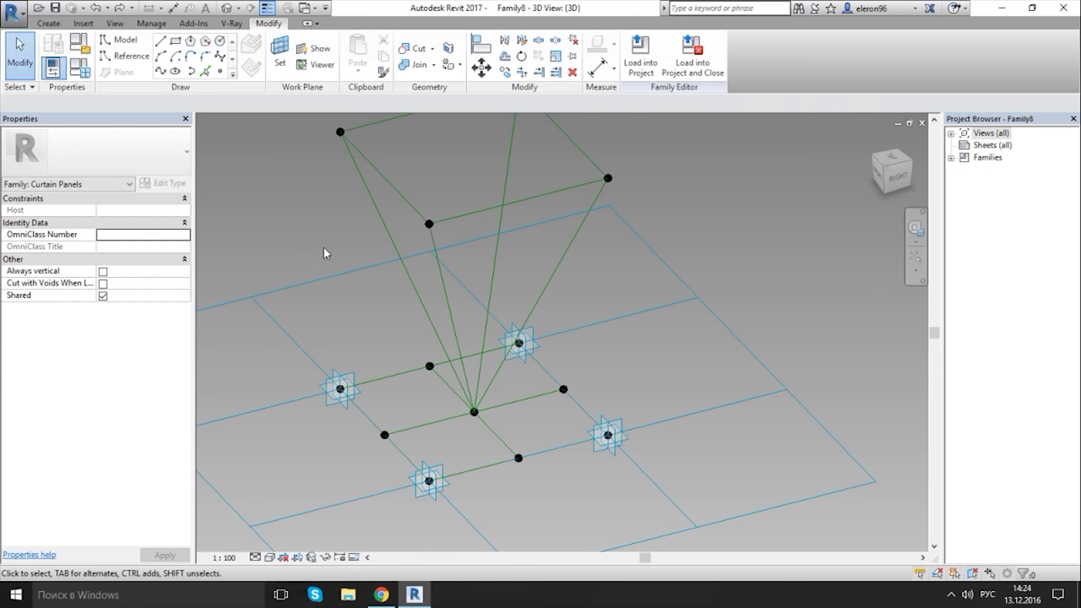
# - Create a flat surface form from the four reference lines of the raised square
pyautogui.keyDown('shift'); pyautogui.moveTo(323, 252); pyautogui.dragTo(520, 308, button='middle'); pyautogui.keyUp('shift')
pyautogui.click(404, 274)
pyautogui.keyDown('ctrl'); pyautogui.click(422, 321); pyautogui.keyUp('ctrl')
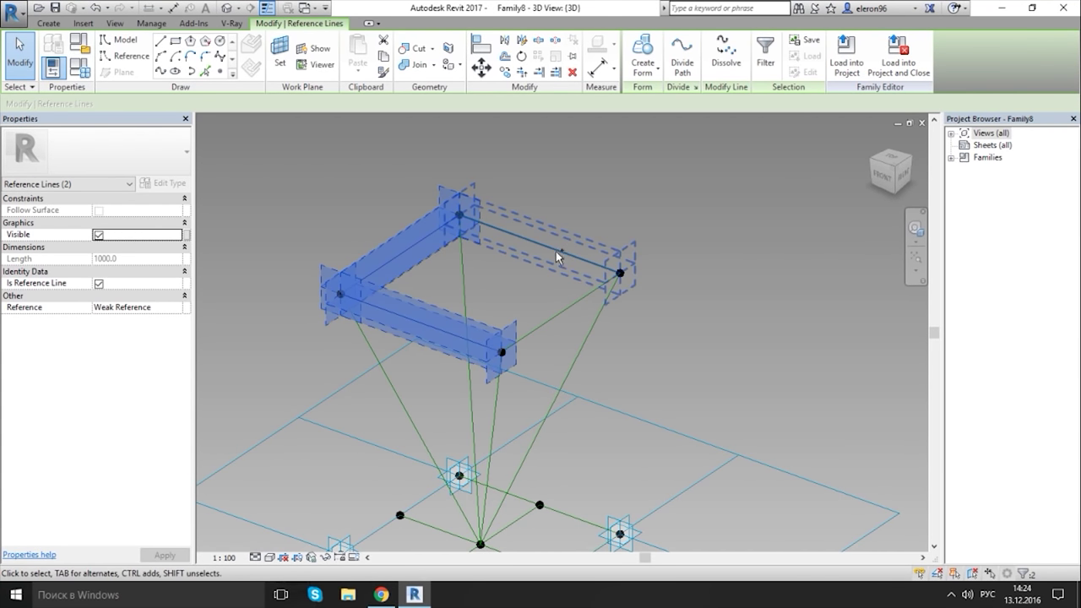
pyautogui.keyDown('ctrl'); pyautogui.click(556, 250); pyautogui.keyUp('ctrl')
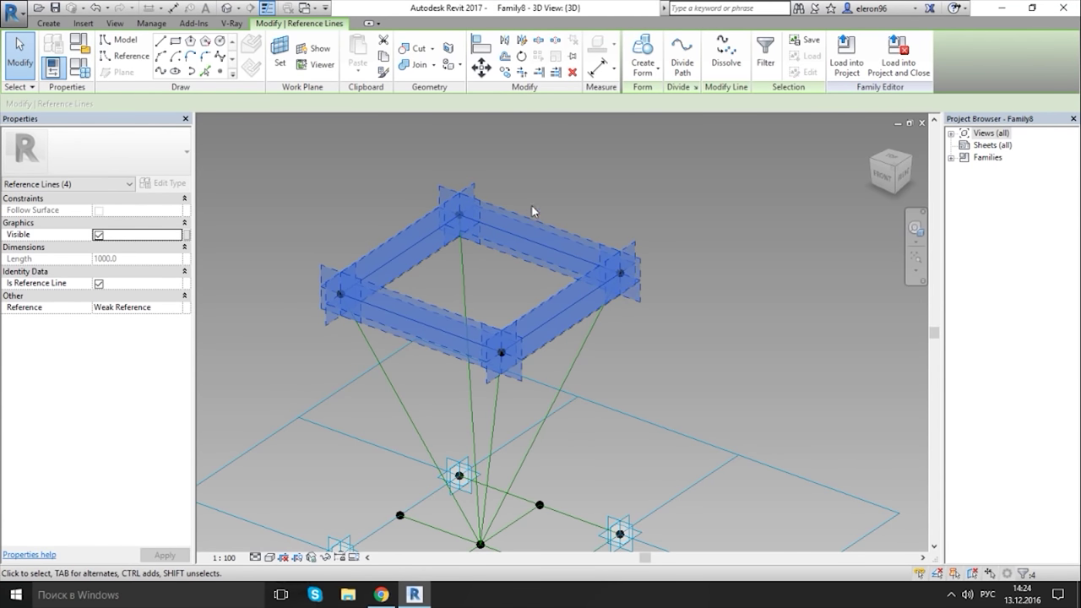
pyautogui.click(642, 53)
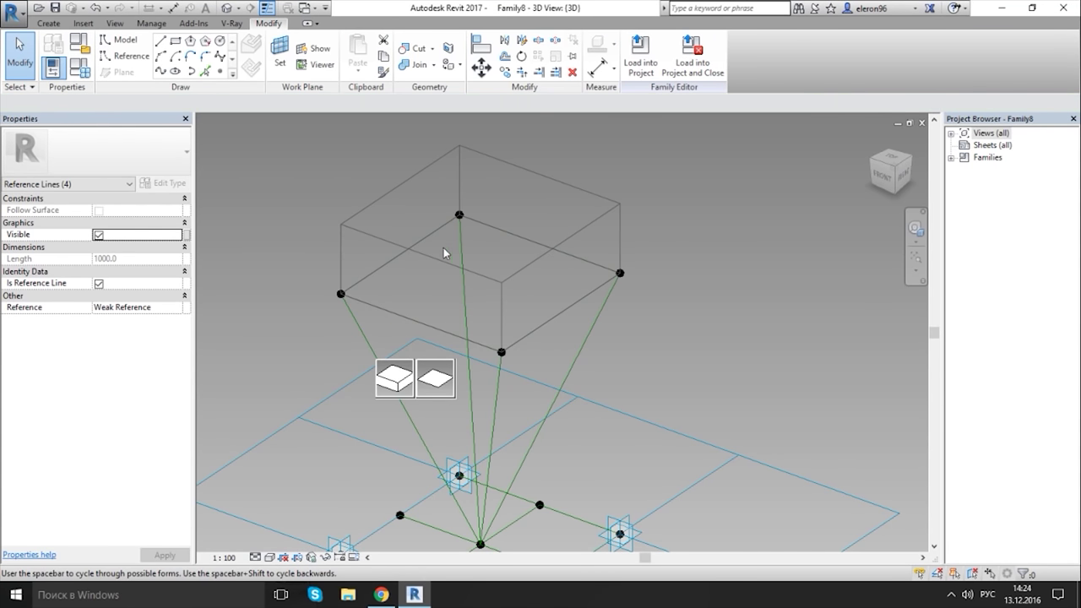
pyautogui.click(435, 378)
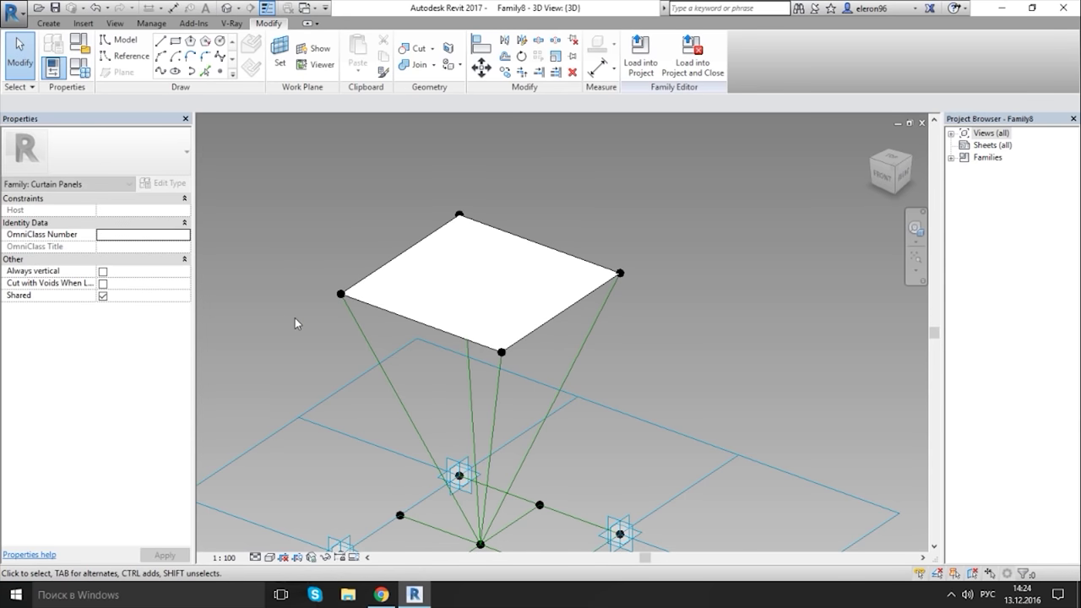
# - Link the top surface's material to a new instance family parameter named Panel_material
pyautogui.click(372, 308)
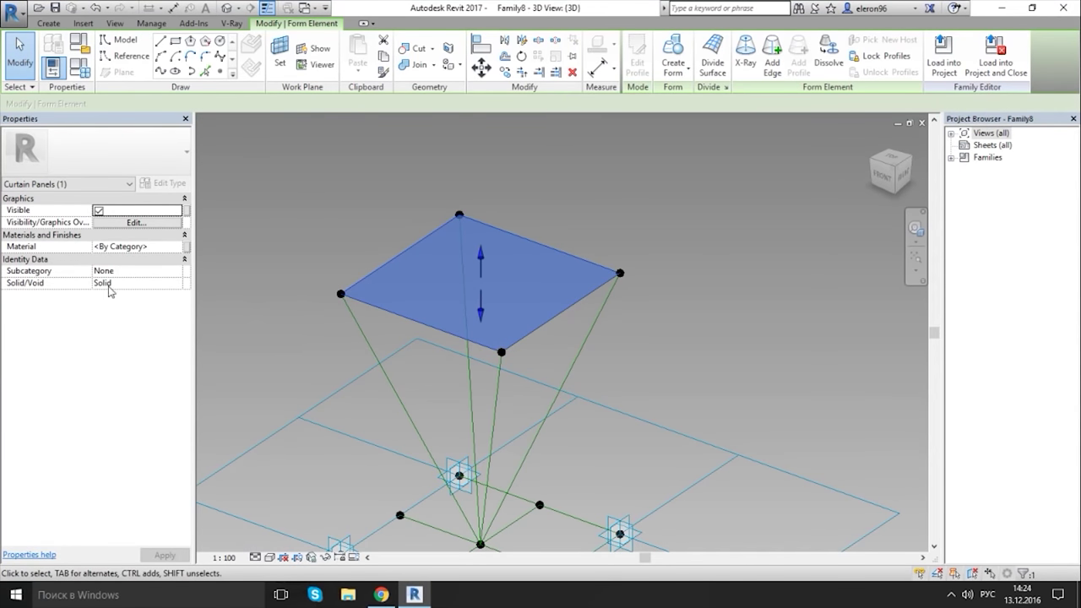
pyautogui.click(188, 247)
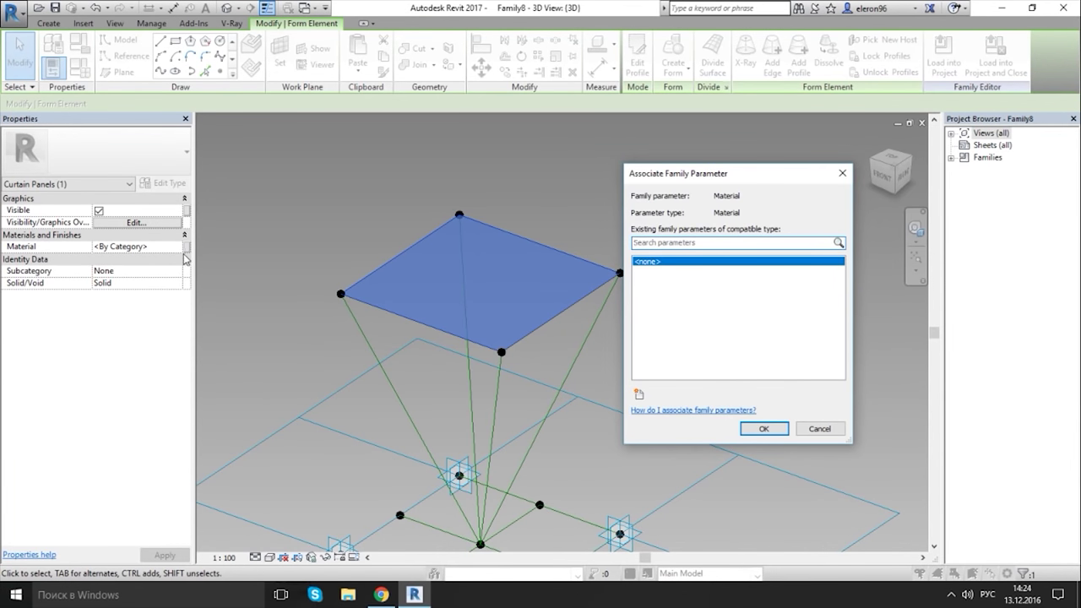
pyautogui.click(638, 390)
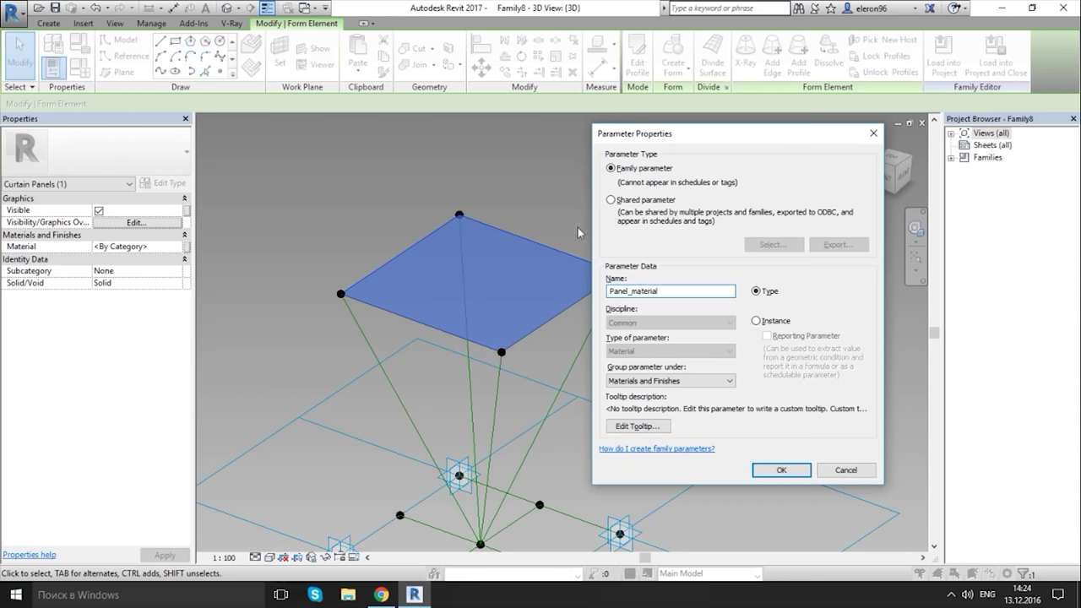
pyautogui.click(776, 470)
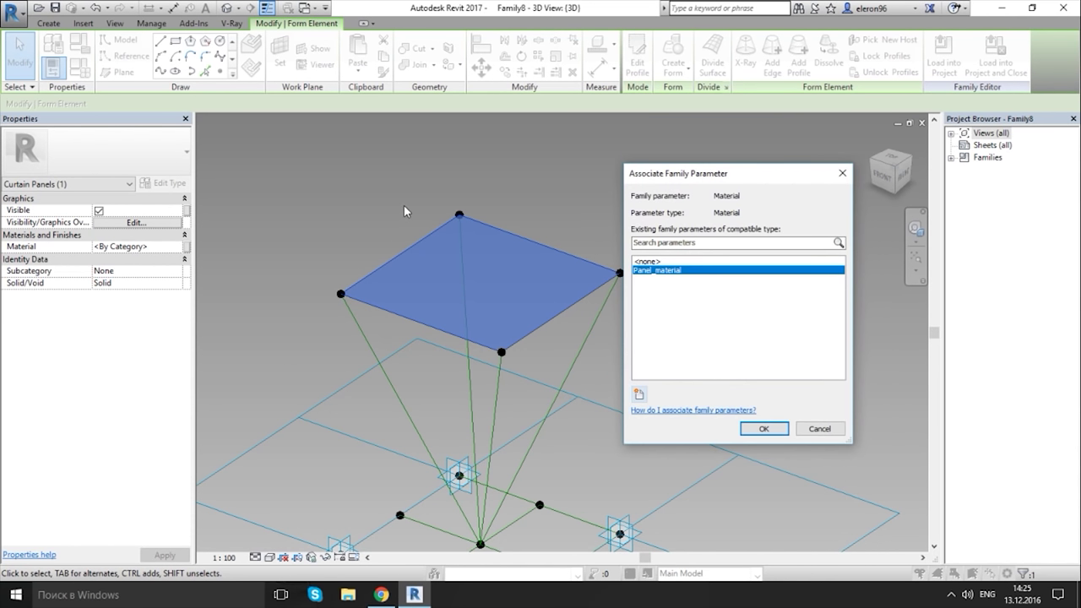
pyautogui.click(748, 430)
# - For the Panel_material value, add Glass, Matte from the Glass category of AEC Materials to the project materials
pyautogui.click(54, 68)
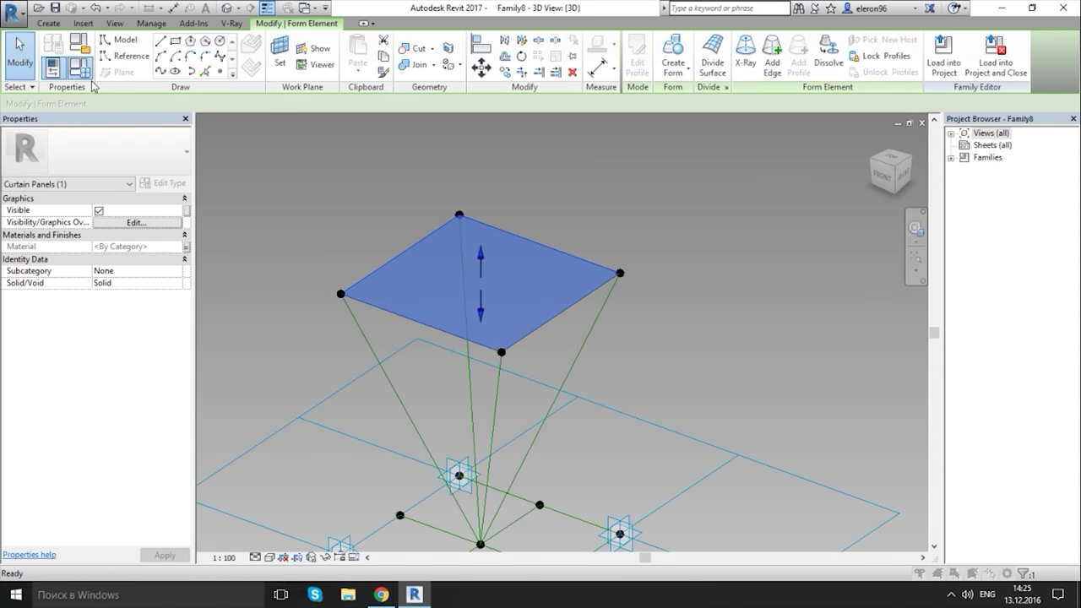
pyautogui.click(631, 251)
pyautogui.click(645, 250)
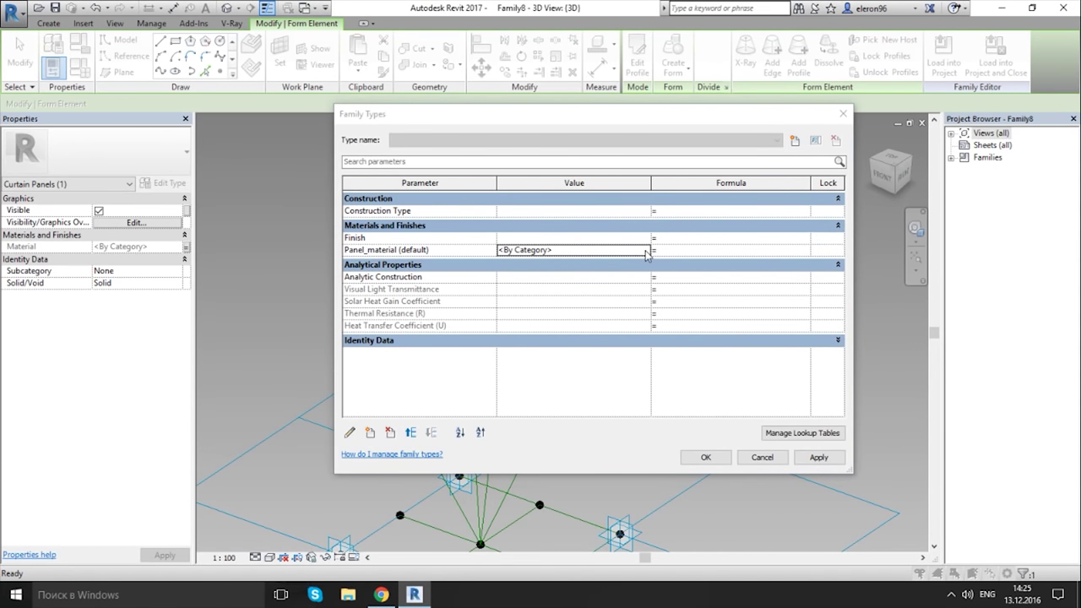
pyautogui.click(15, 291)
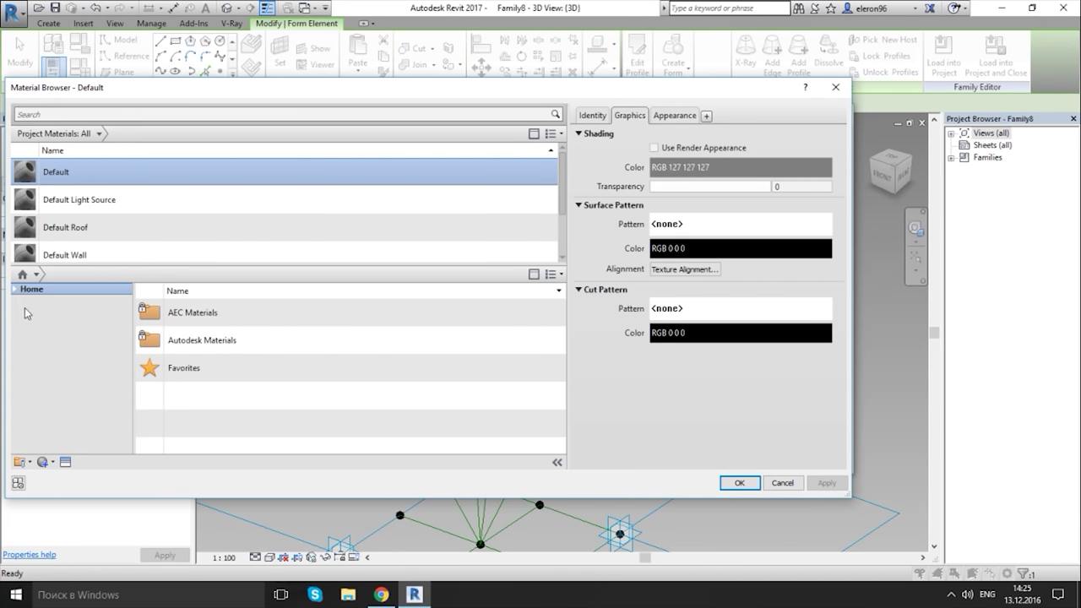
pyautogui.click(15, 290)
pyautogui.click(61, 323)
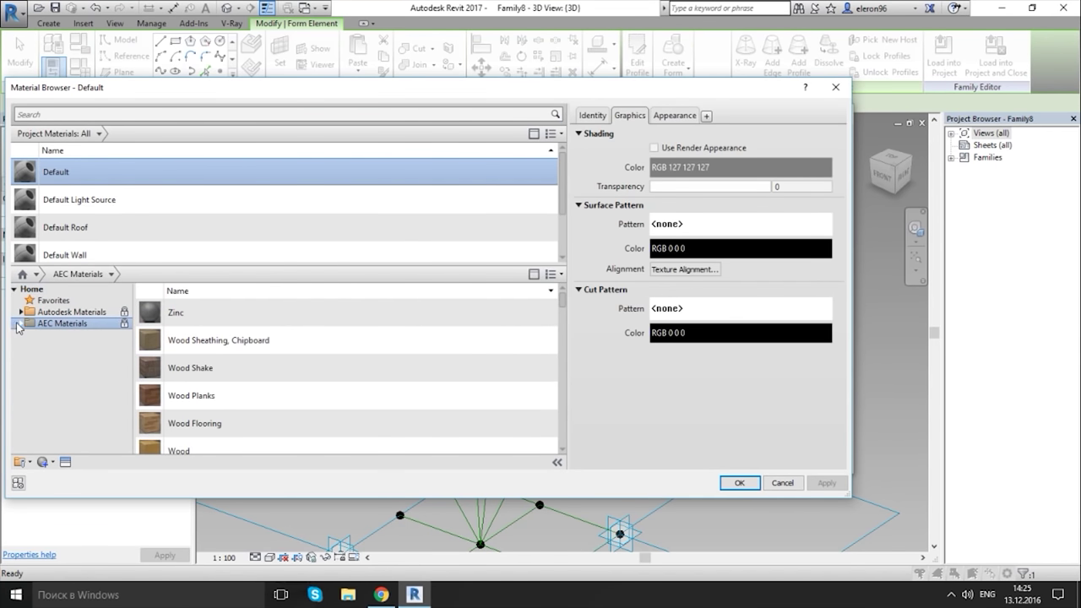
pyautogui.click(233, 372)
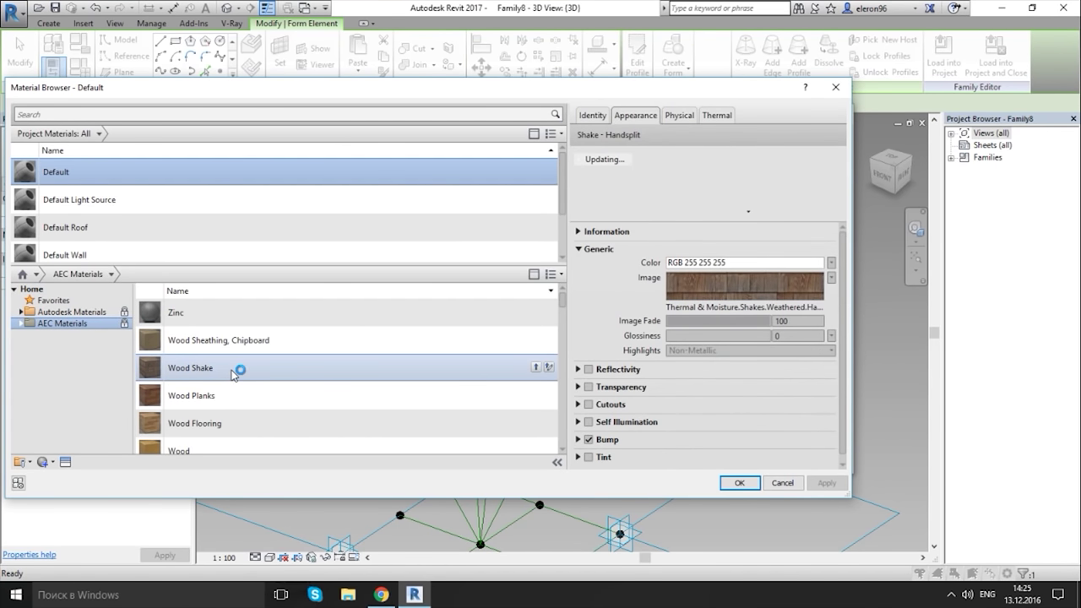
pyautogui.click(21, 323)
pyautogui.click(54, 392)
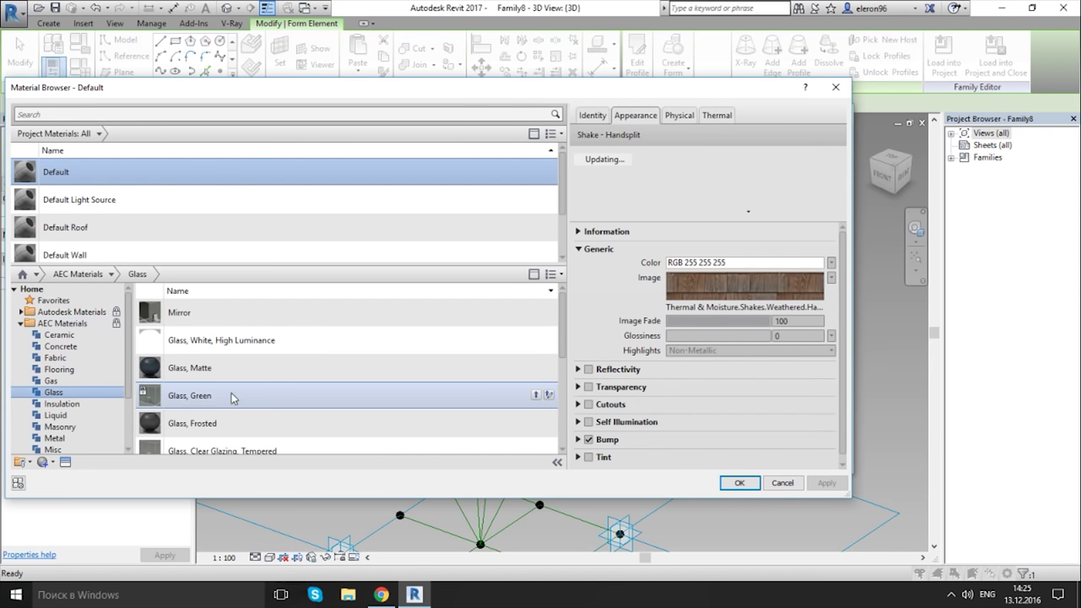
pyautogui.click(366, 369)
pyautogui.click(537, 368)
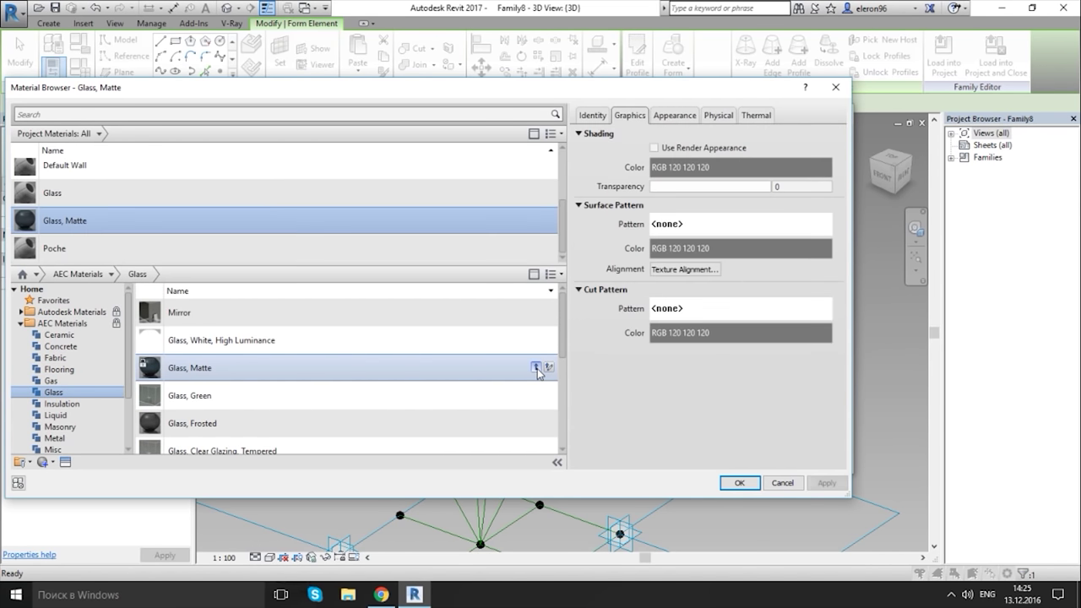
# - Use the render appearance for Glass, Matte's shading and assign the material to Panel_material
pyautogui.click(654, 148)
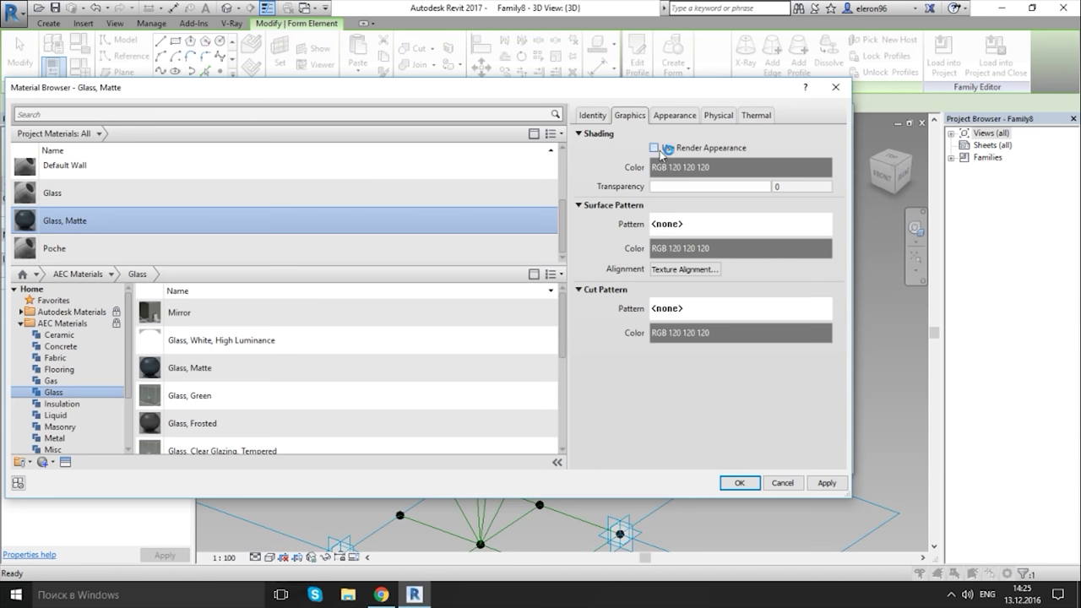
pyautogui.click(742, 483)
pyautogui.click(700, 454)
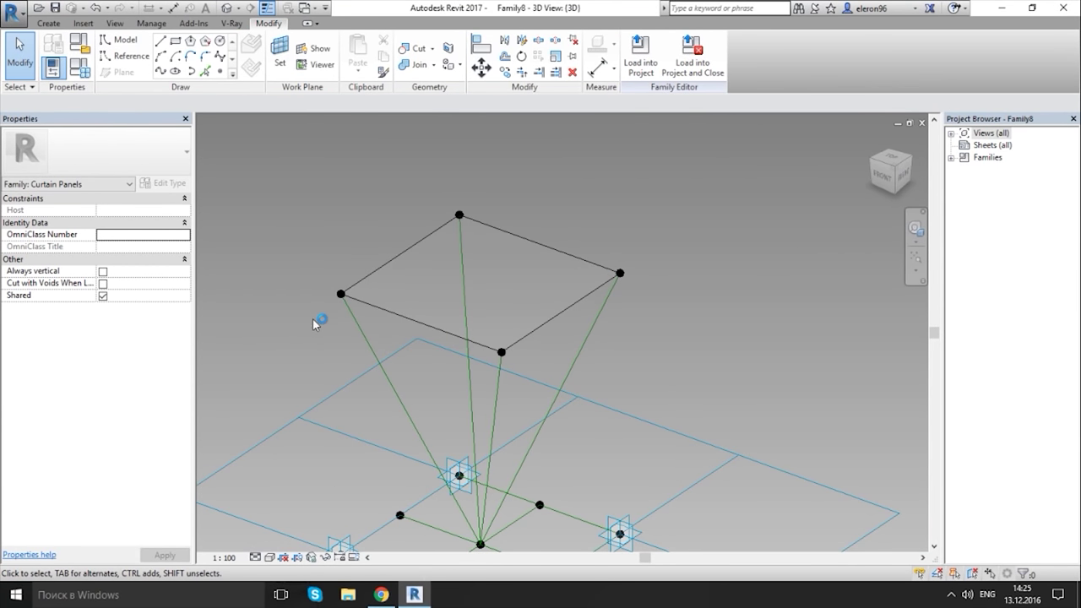
pyautogui.keyDown('shift'); pyautogui.moveTo(313, 338); pyautogui.dragTo(293, 348, button='middle'); pyautogui.keyUp('shift')
pyautogui.moveTo(299, 290); pyautogui.dragTo(320, 323, button='middle')
pyautogui.scroll(3, 389, 357)
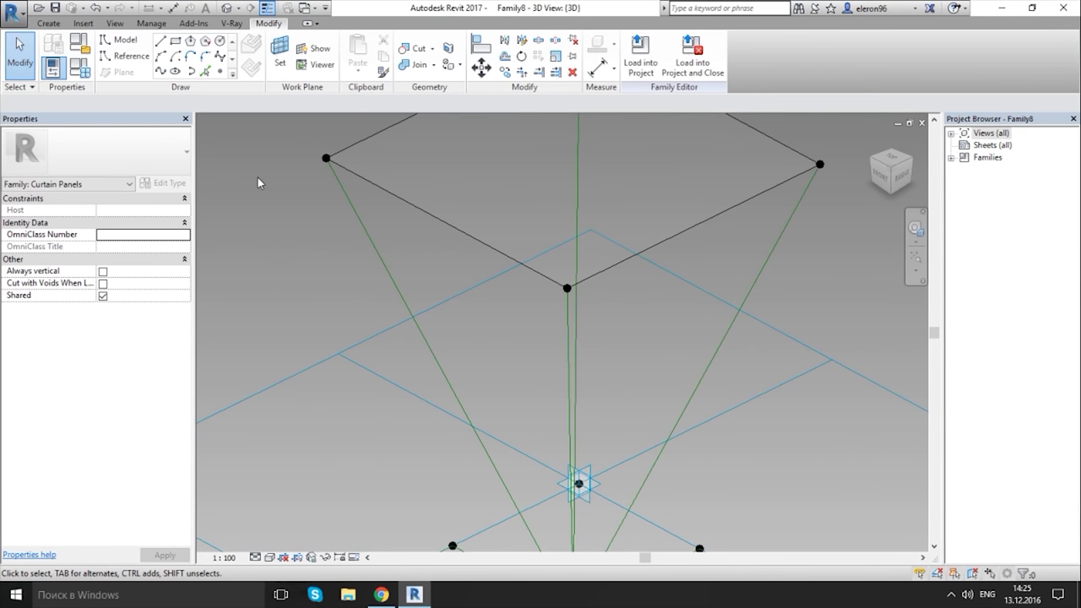
pyautogui.click(220, 73)
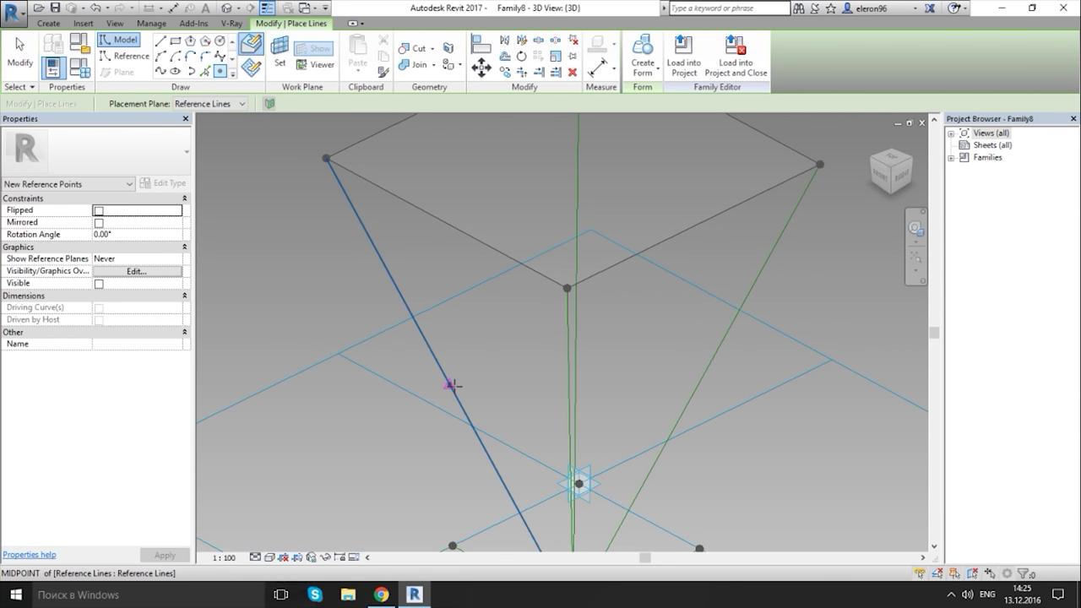
pyautogui.click(449, 385)
pyautogui.scroll(3, 470, 398)
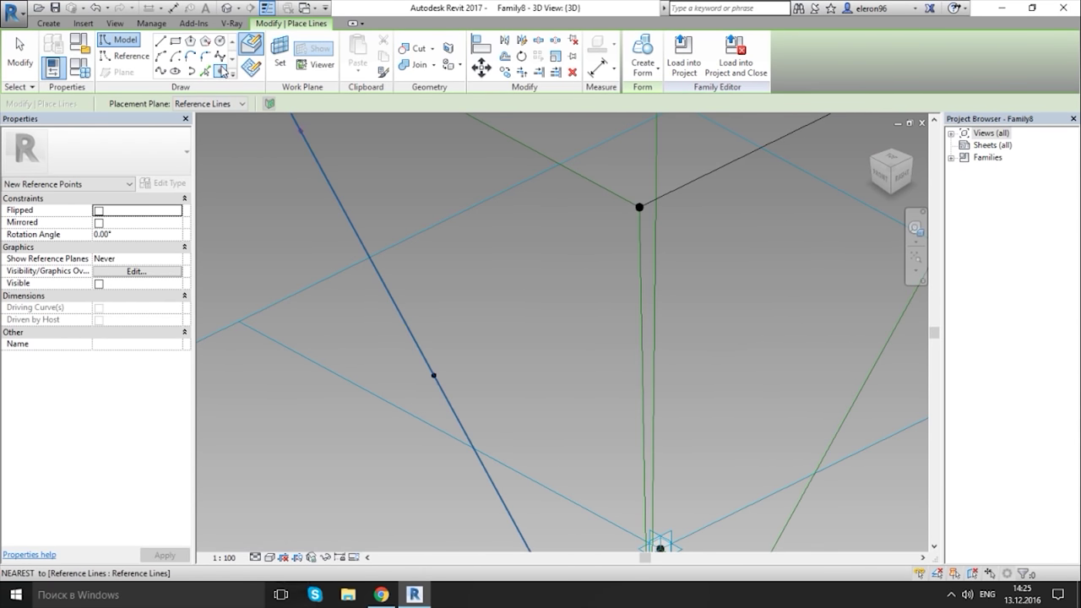
pyautogui.scroll(-3, 377, 231)
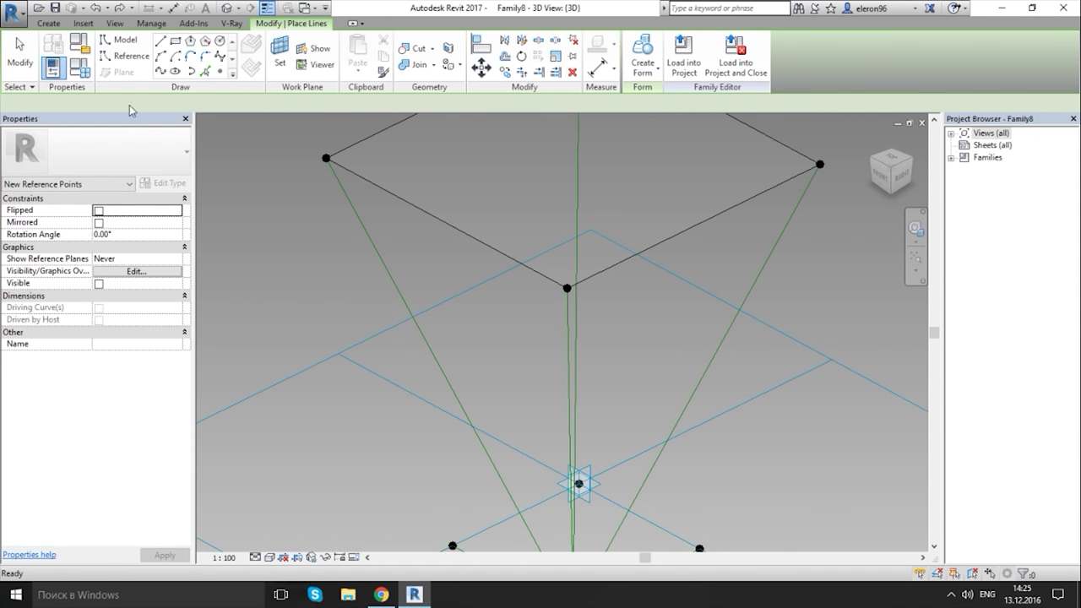
# - Place a reference point at the midpoint of the reference line joining the raised point above placement point 1 to the centre point
pyautogui.click(137, 57)
pyautogui.click(221, 73)
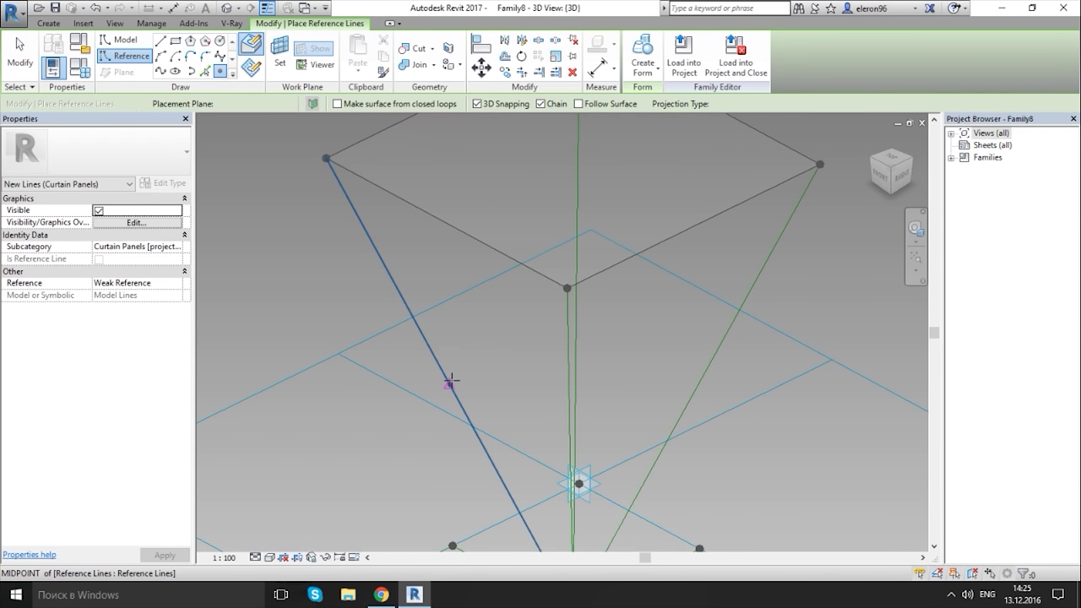
pyautogui.scroll(3, 430, 371)
pyautogui.press('Escape')
pyautogui.press('Escape')
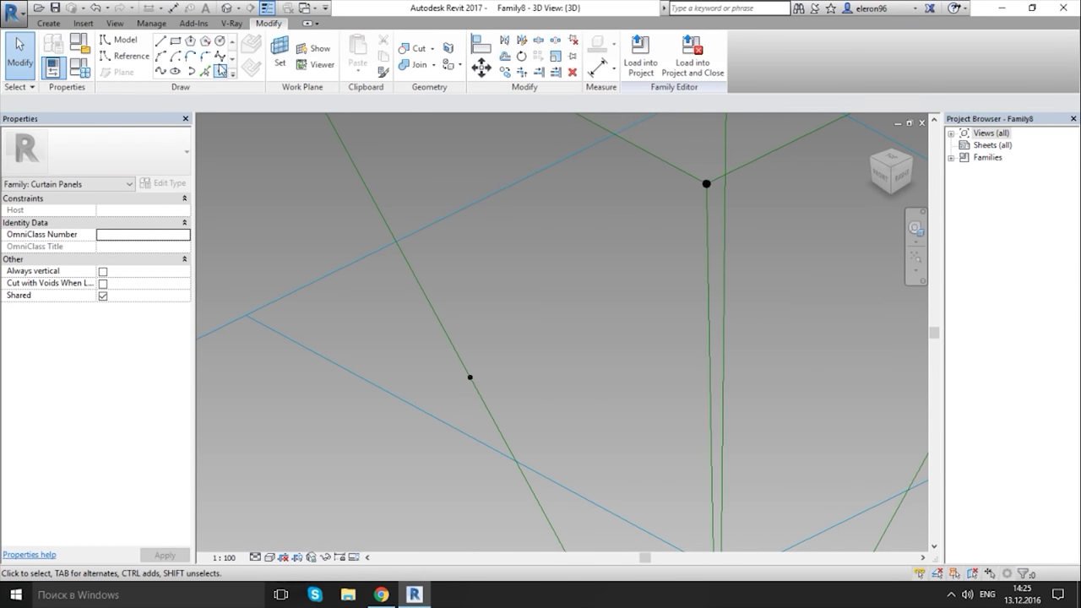
# - Draw a reference circle of radius 60 centred on the new midpoint, using that point's plane as the work plane
pyautogui.click(127, 55)
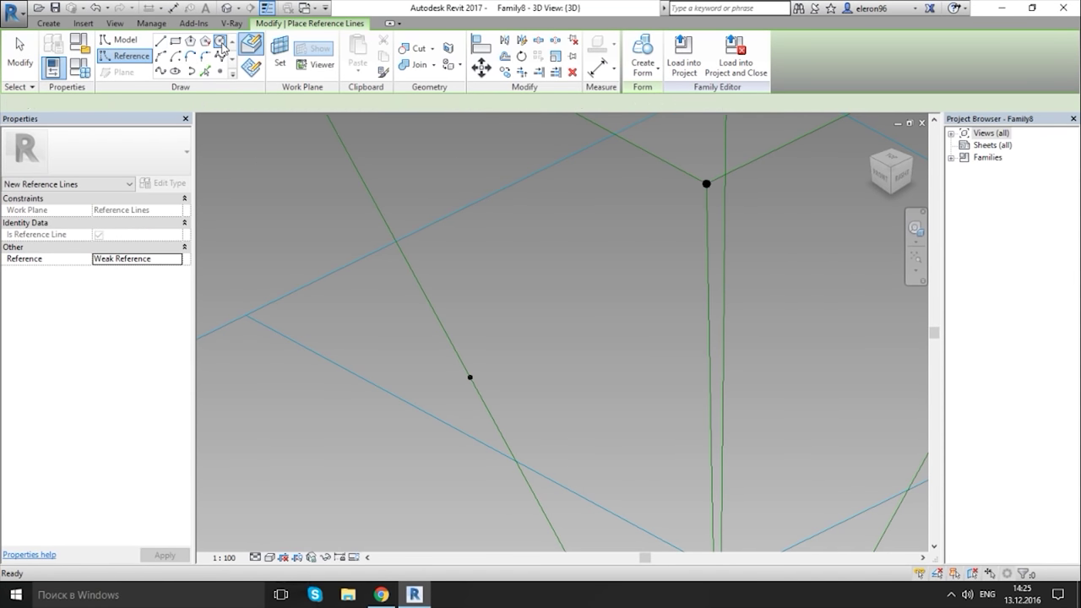
pyautogui.click(286, 68)
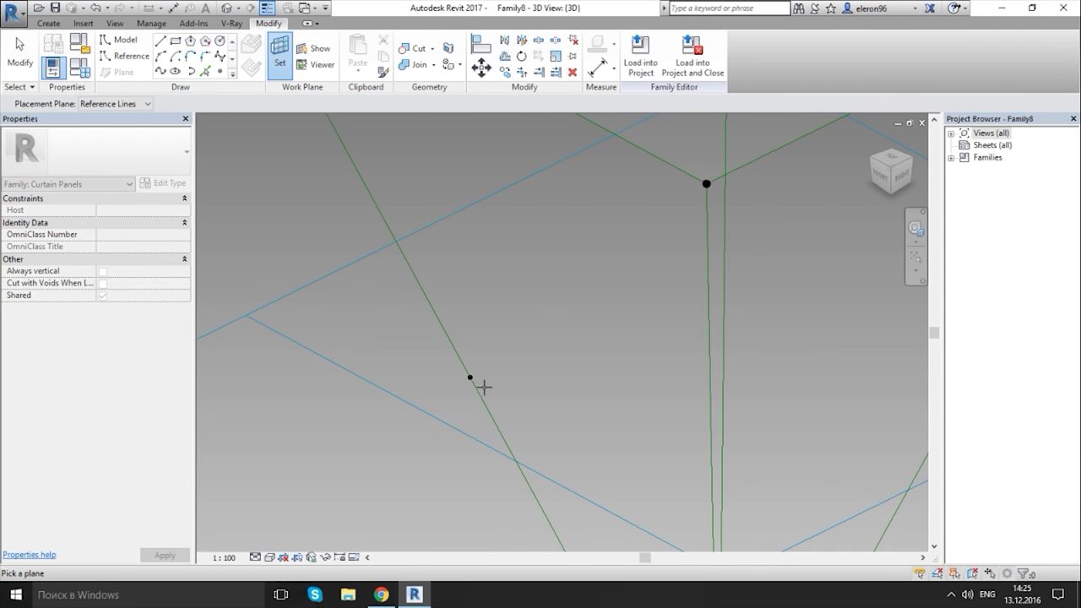
pyautogui.click(471, 378)
pyautogui.click(471, 378)
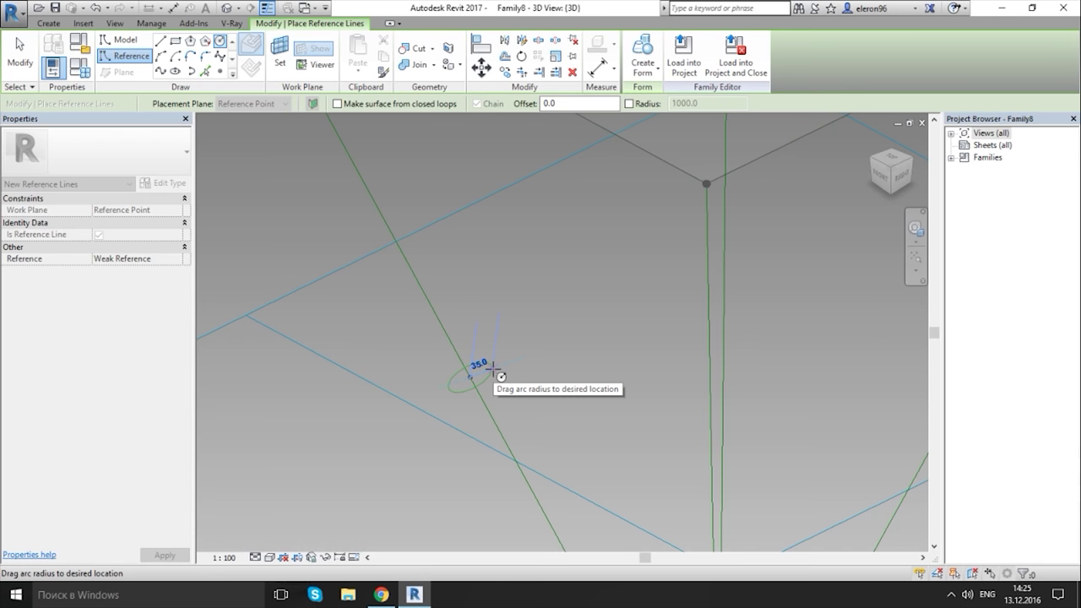
pyautogui.write('60')
pyautogui.press('Return')
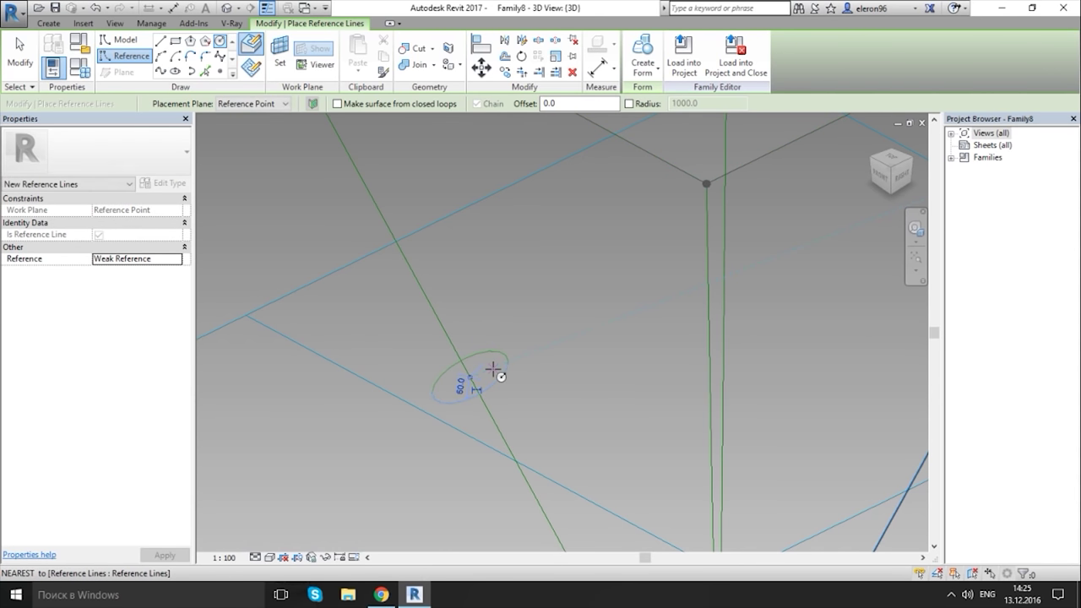
pyautogui.press('Escape')
pyautogui.press('Escape')
# - Convert the circle around the midpoint from a reference line to a model line
pyautogui.click(499, 355)
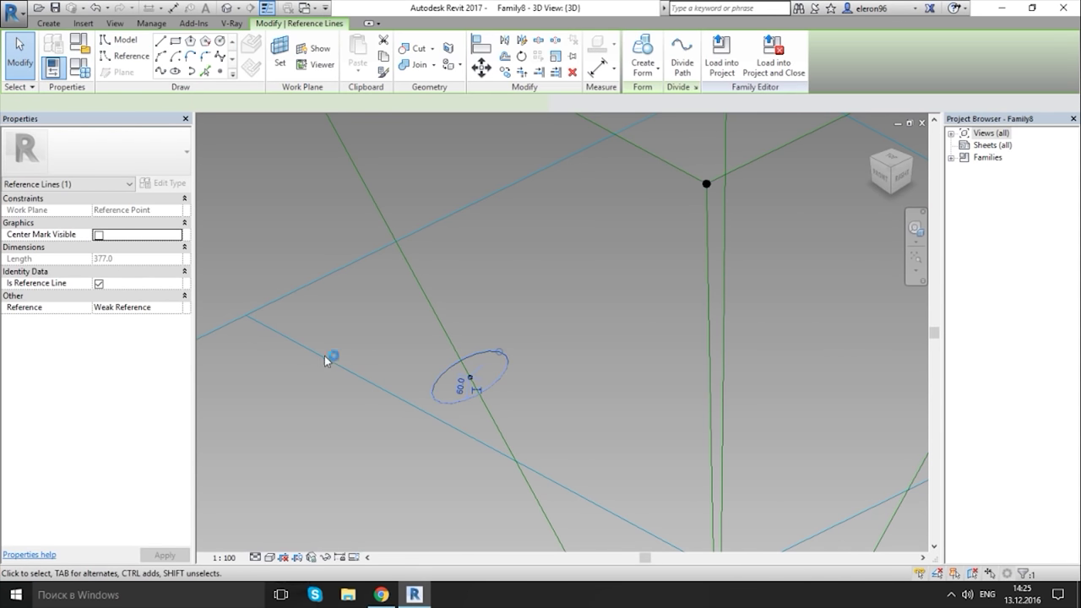
pyautogui.click(99, 283)
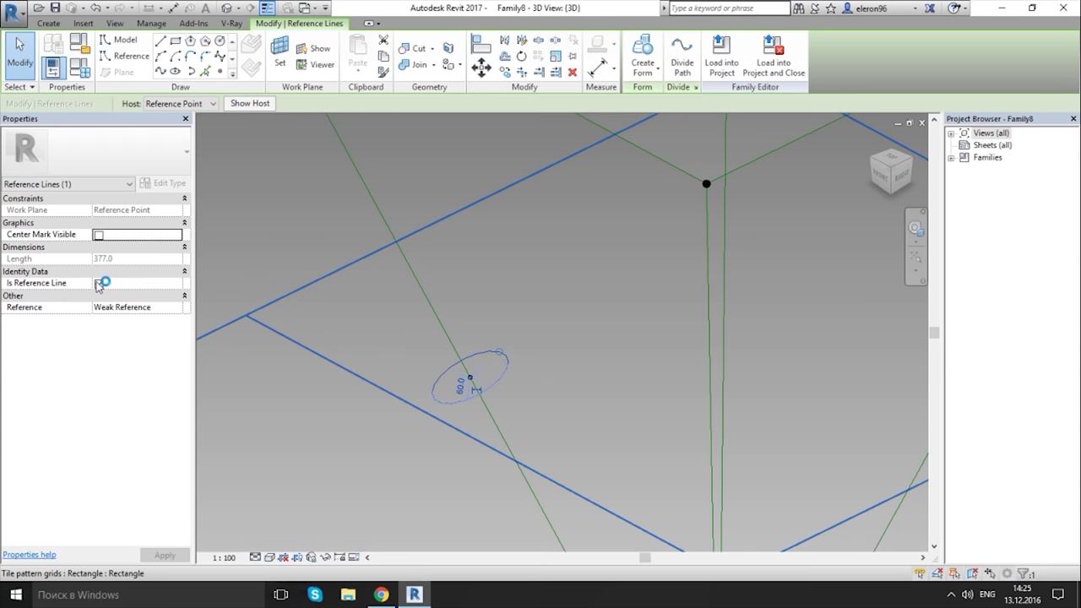
pyautogui.click(572, 340)
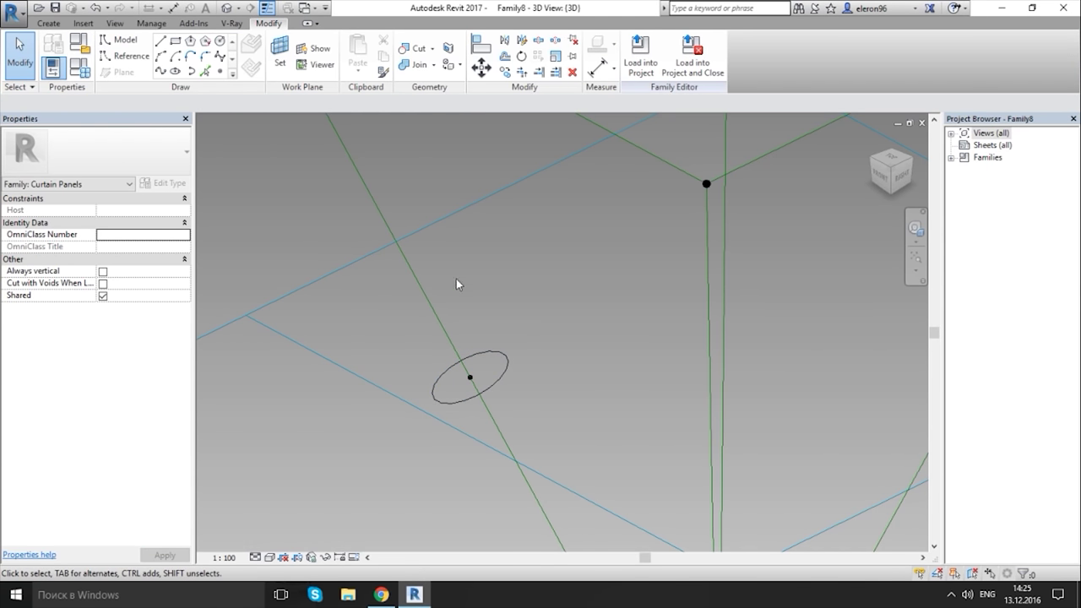
# - Copy the circle with its host point five times, spacing the copies up along the sloping reference line
pyautogui.moveTo(401, 349); pyautogui.dragTo(554, 422)
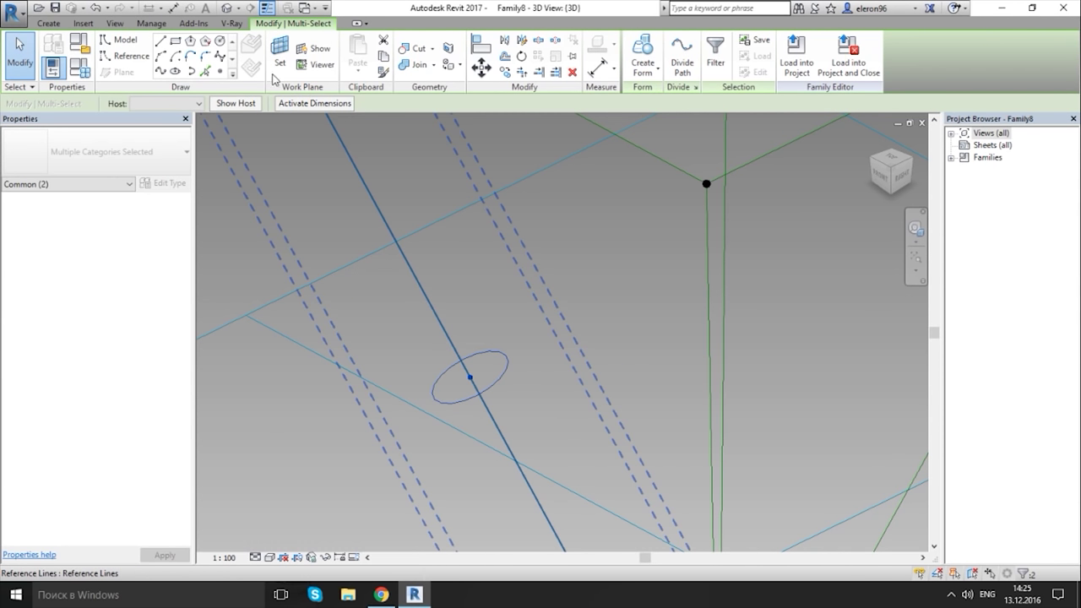
pyautogui.click(504, 73)
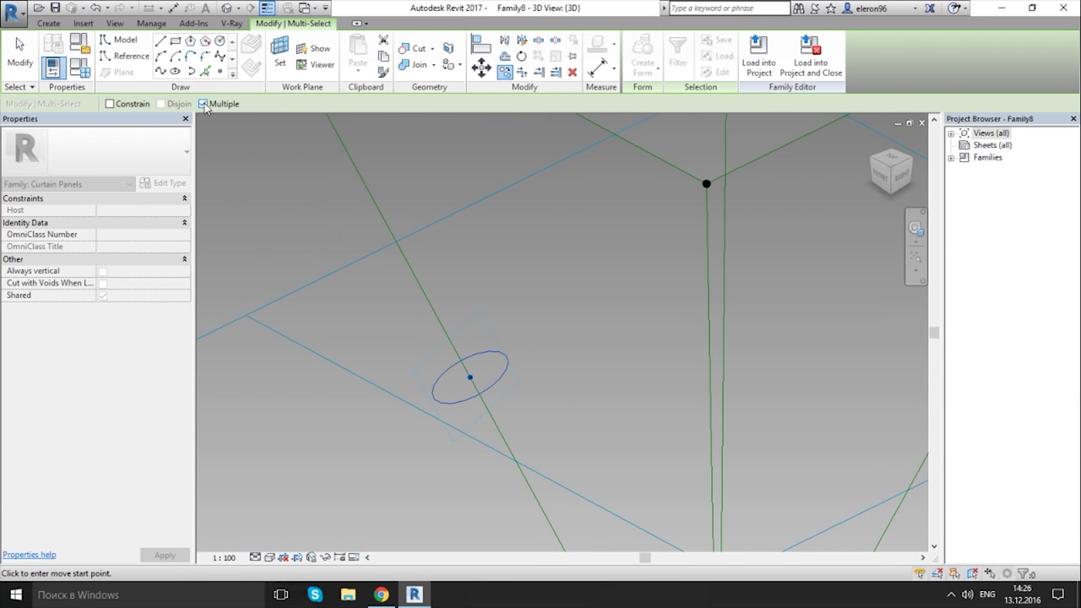
pyautogui.click(471, 378)
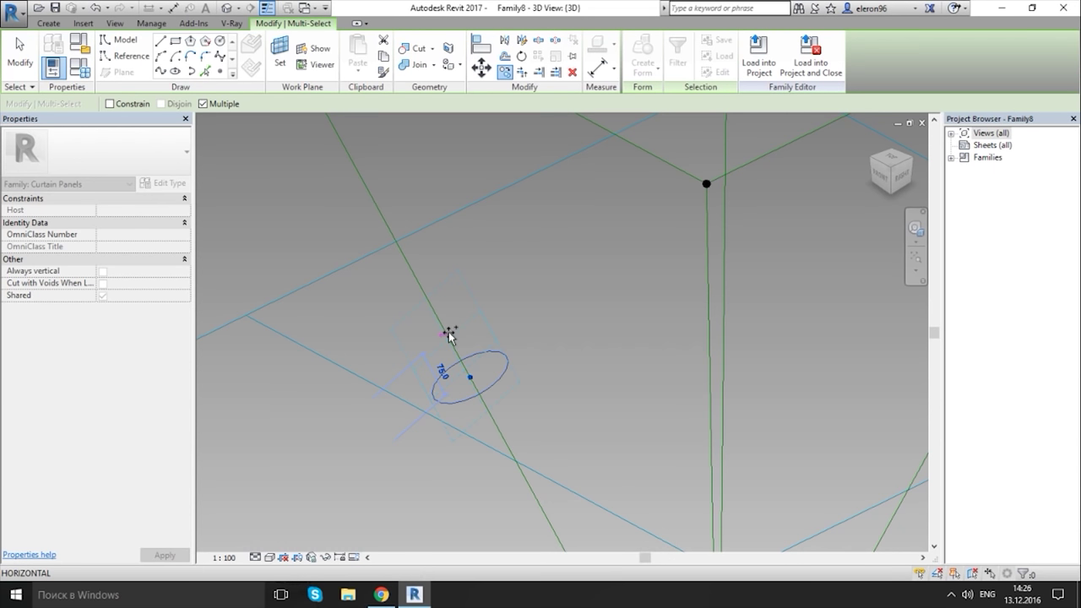
pyautogui.click(448, 336)
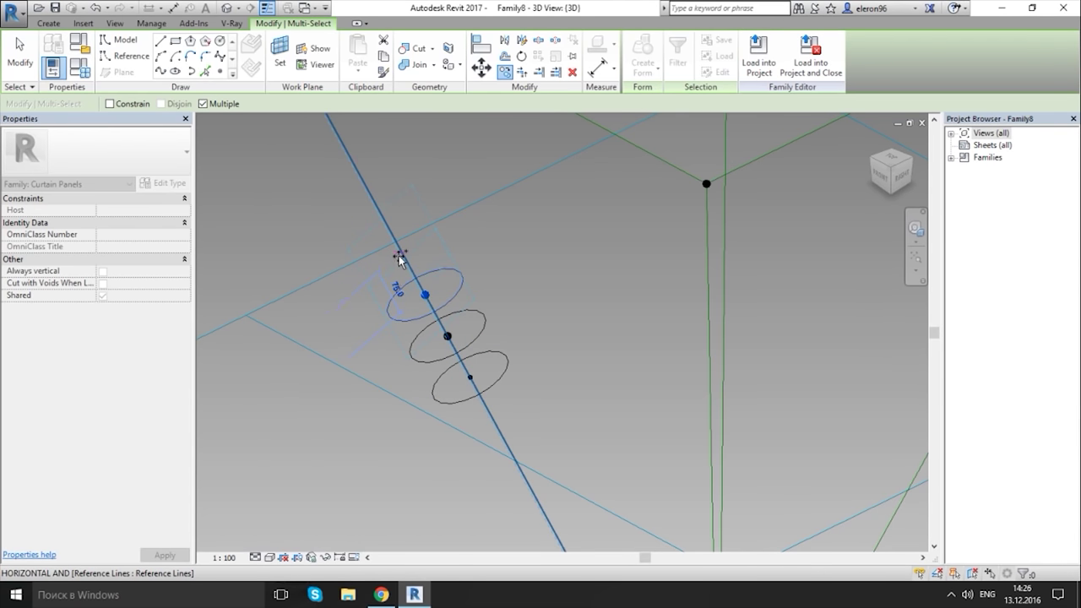
pyautogui.click(424, 294)
pyautogui.click(403, 256)
pyautogui.click(380, 213)
pyautogui.click(359, 174)
pyautogui.press('Escape')
pyautogui.press('Escape')
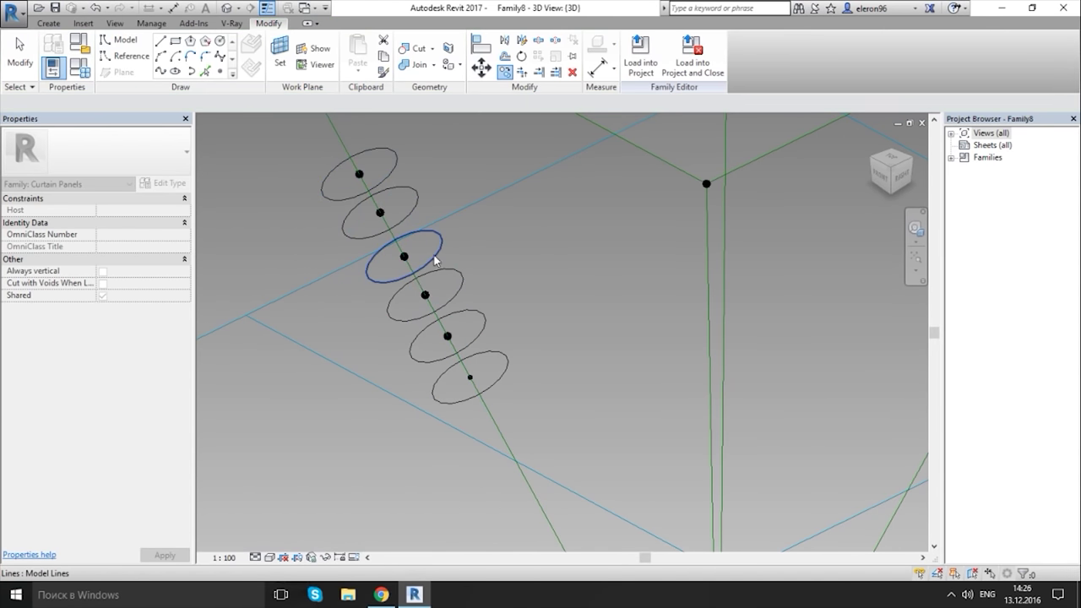
# - Rehost the points of the two uppermost circle copies, each onto a different one of the other sloping reference lines
pyautogui.moveTo(434, 170); pyautogui.dragTo(484, 232, button='middle')
pyautogui.moveTo(336, 187); pyautogui.dragTo(428, 250)
pyautogui.press('Escape')
pyautogui.click(442, 230)
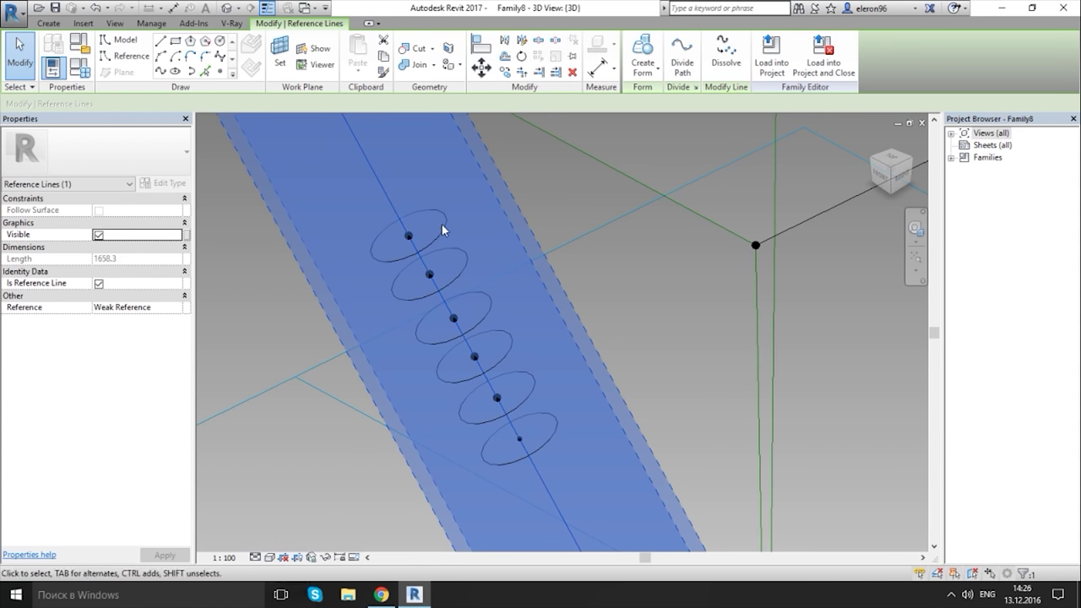
pyautogui.press('Escape')
pyautogui.click(409, 237)
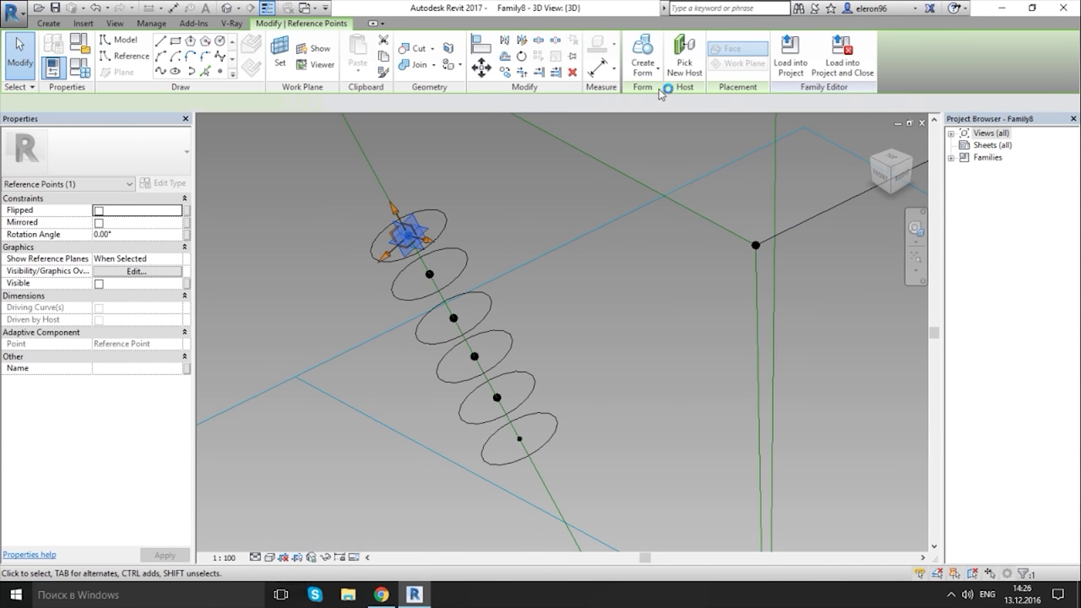
pyautogui.click(684, 58)
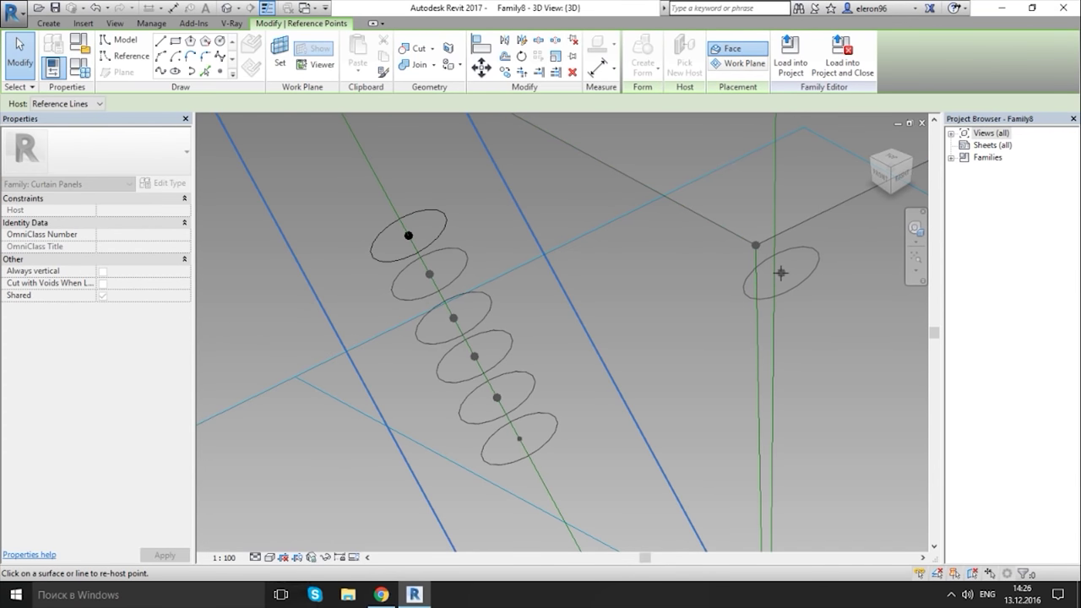
pyautogui.click(774, 276)
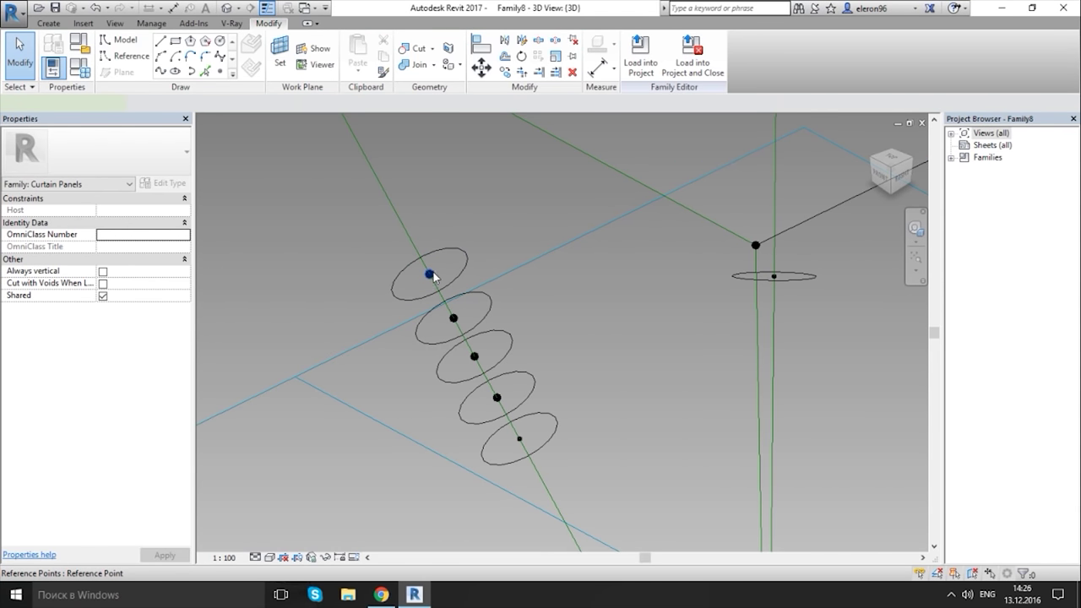
pyautogui.click(429, 275)
pyautogui.click(684, 57)
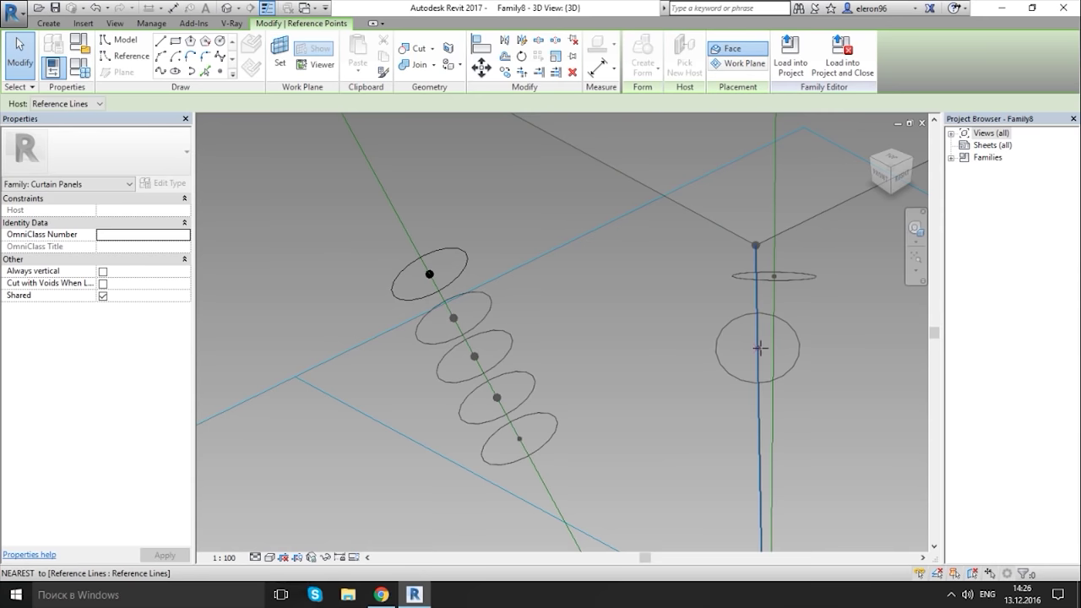
pyautogui.click(759, 347)
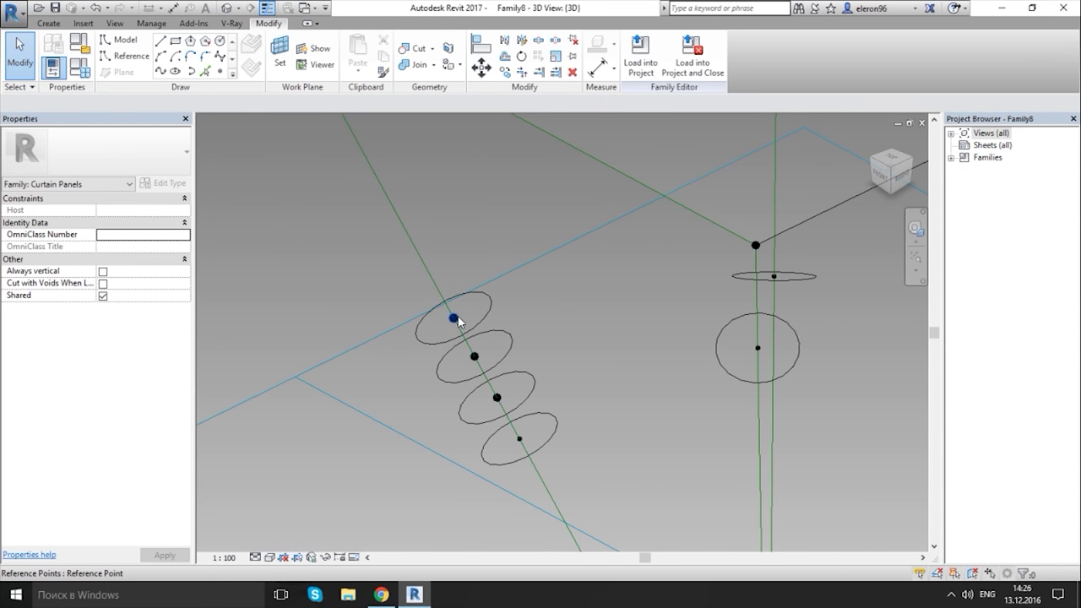
# - Rehost the point of the next uppermost circle copy onto the sloping reference line that still has no circle
pyautogui.click(453, 319)
pyautogui.click(684, 58)
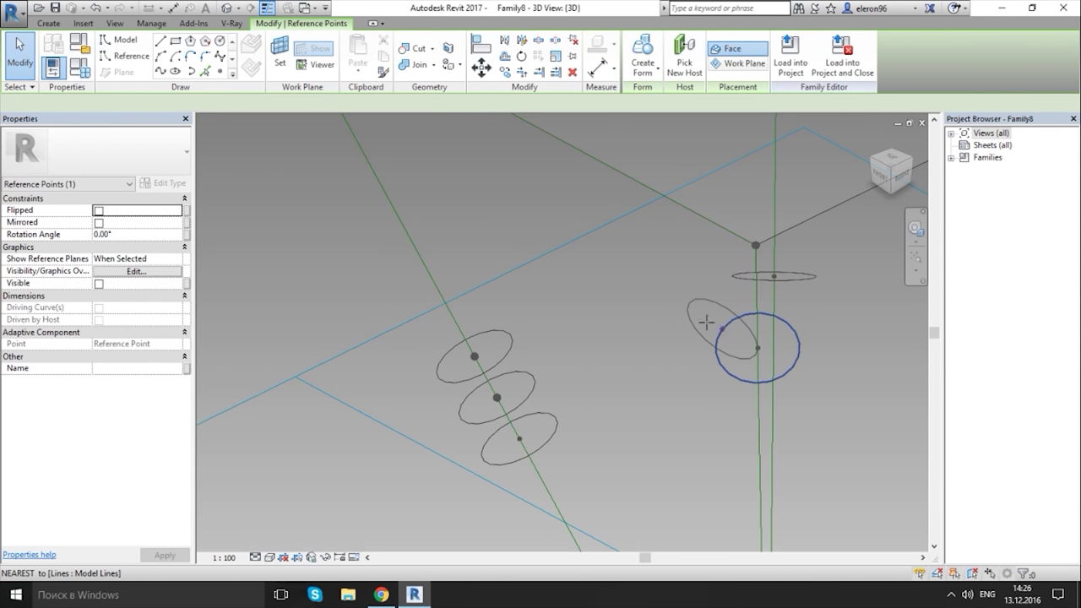
pyautogui.keyDown('shift'); pyautogui.moveTo(701, 317); pyautogui.dragTo(461, 275, button='middle'); pyautogui.keyUp('shift')
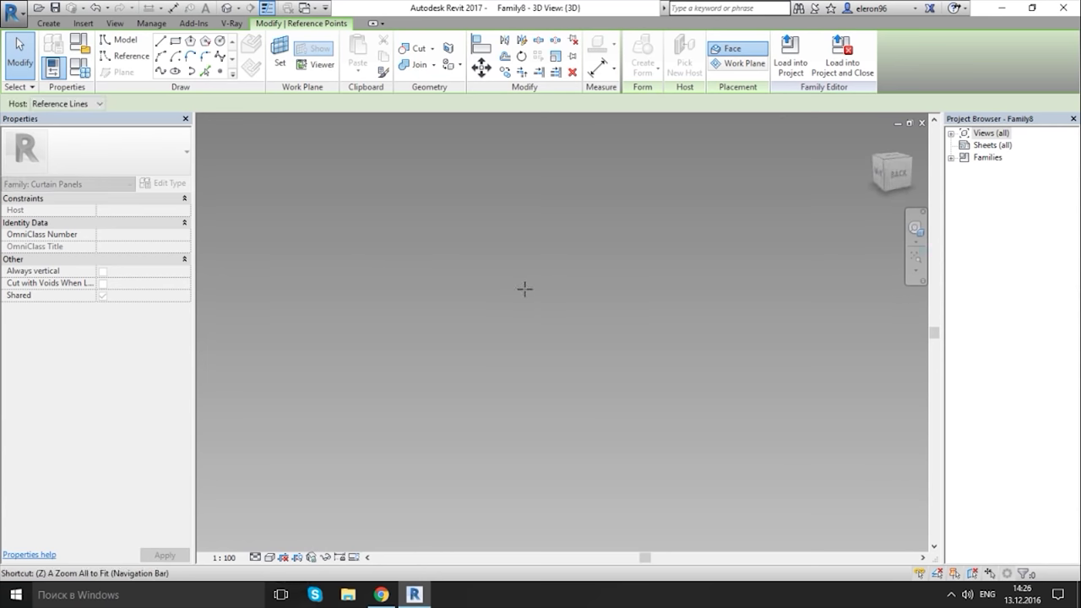
pyautogui.scroll(-5, 525, 289)
pyautogui.scroll(8, 712, 253)
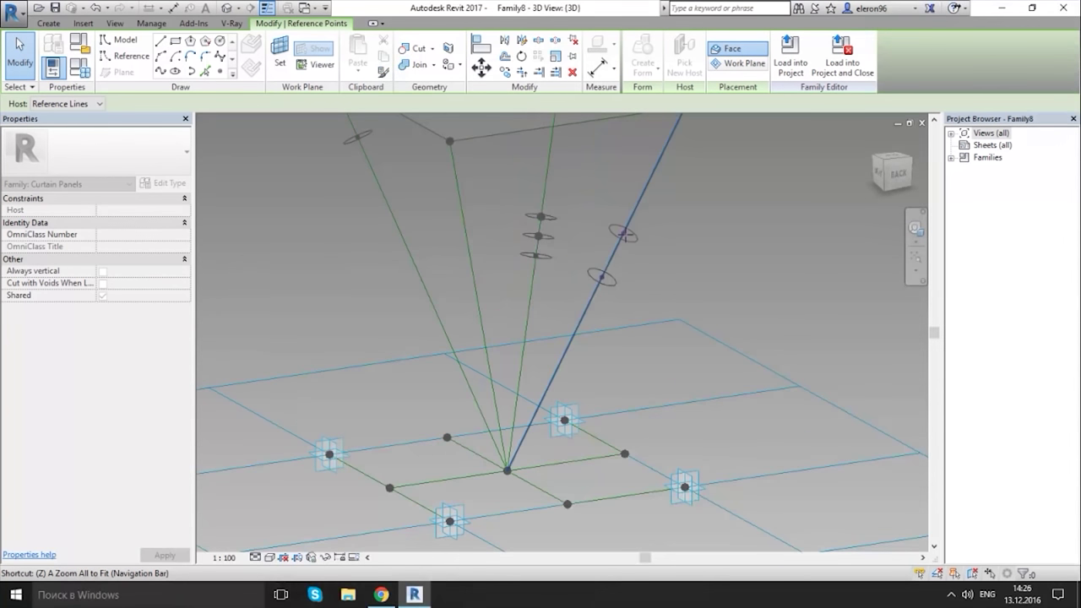
pyautogui.click(463, 228)
# - Rehost the upper of the two remaining circle copies onto an edge reference line of the raised square, near its corner
pyautogui.keyDown('shift'); pyautogui.moveTo(333, 258); pyautogui.dragTo(383, 281, button='middle'); pyautogui.keyUp('shift')
pyautogui.scroll(-2, 362, 285)
pyautogui.moveTo(268, 236); pyautogui.dragTo(658, 369, button='middle')
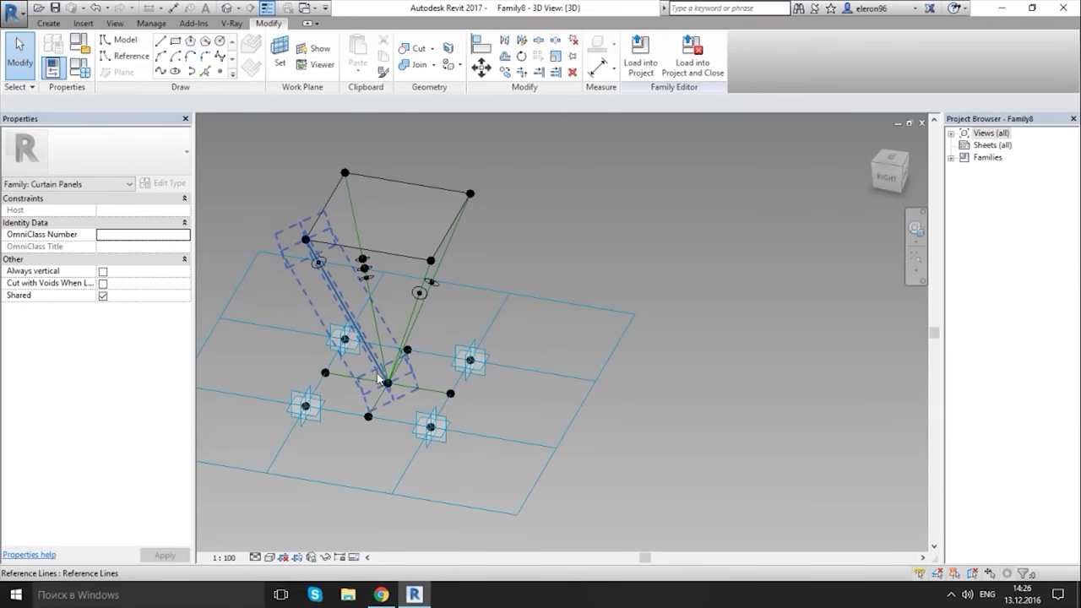
pyautogui.click(406, 350)
pyautogui.keyDown('shift'); pyautogui.moveTo(406, 350); pyautogui.dragTo(684, 374, button='middle'); pyautogui.keyUp('shift')
pyautogui.press('Escape')
pyautogui.scroll(5, 418, 340)
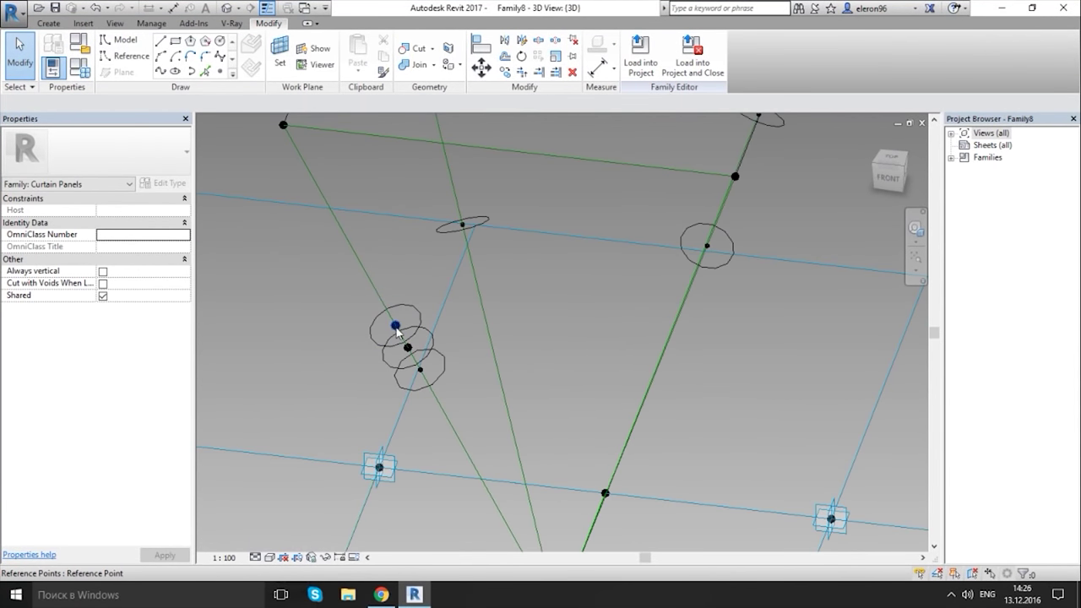
pyautogui.click(396, 328)
pyautogui.keyDown('shift'); pyautogui.moveTo(396, 328); pyautogui.dragTo(473, 304, button='middle'); pyautogui.keyUp('shift')
pyautogui.click(684, 64)
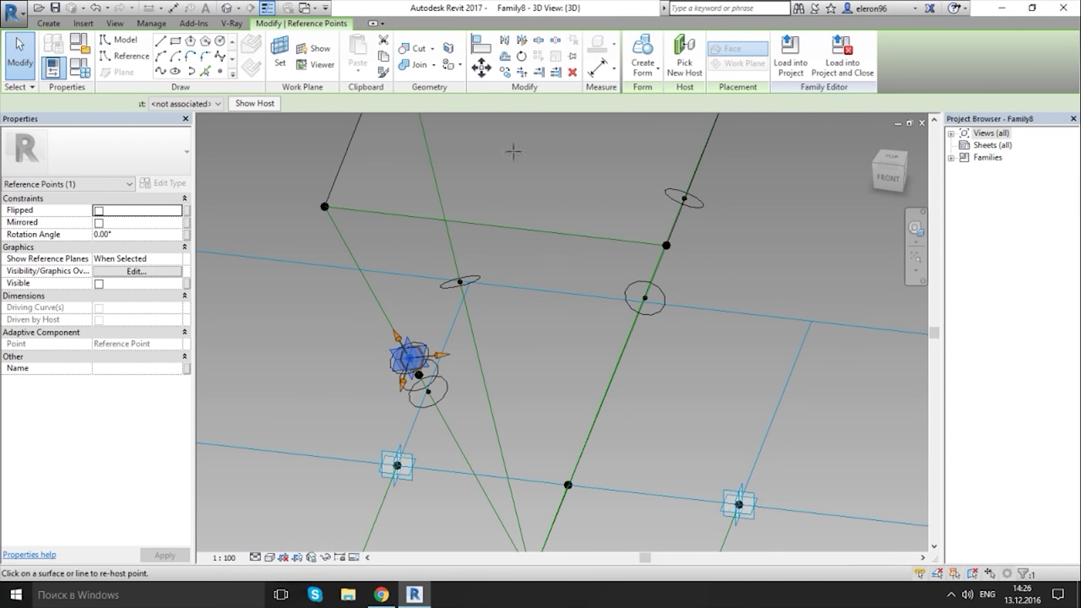
pyautogui.click(414, 216)
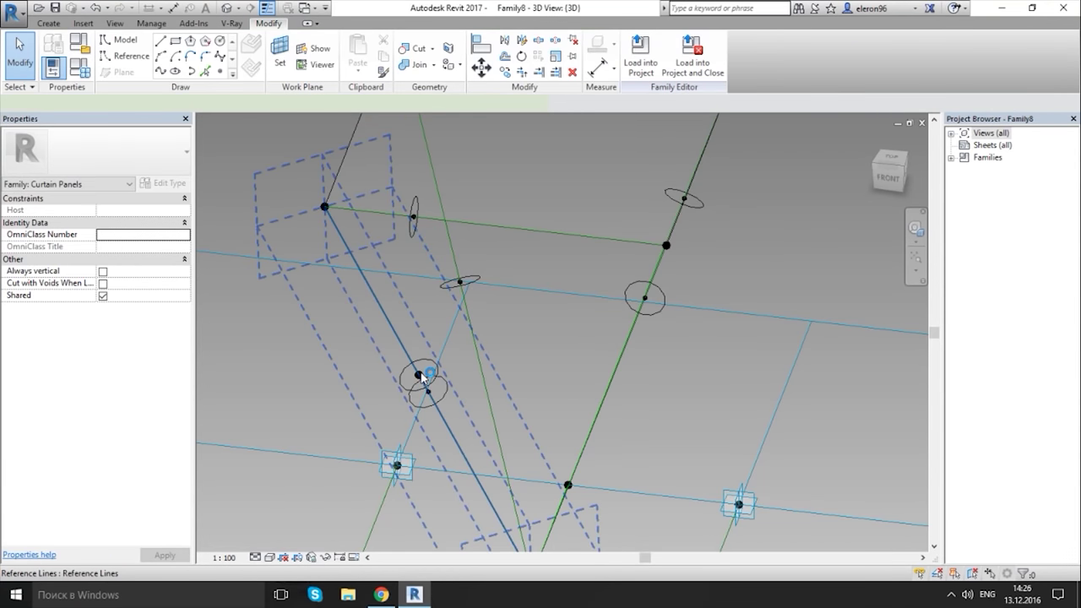
# - Rehost the last circle copy onto the base reference line running from the centre point to an edge midpoint
pyautogui.click(420, 378)
pyautogui.click(360, 363)
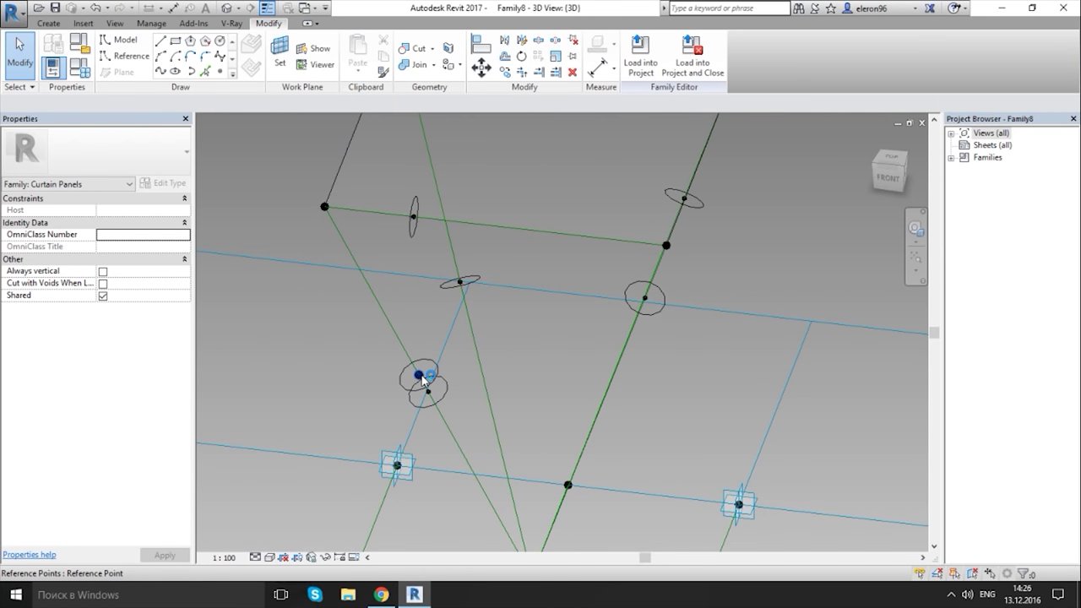
pyautogui.click(420, 378)
pyautogui.click(685, 63)
pyautogui.moveTo(548, 402); pyautogui.dragTo(573, 223, button='middle')
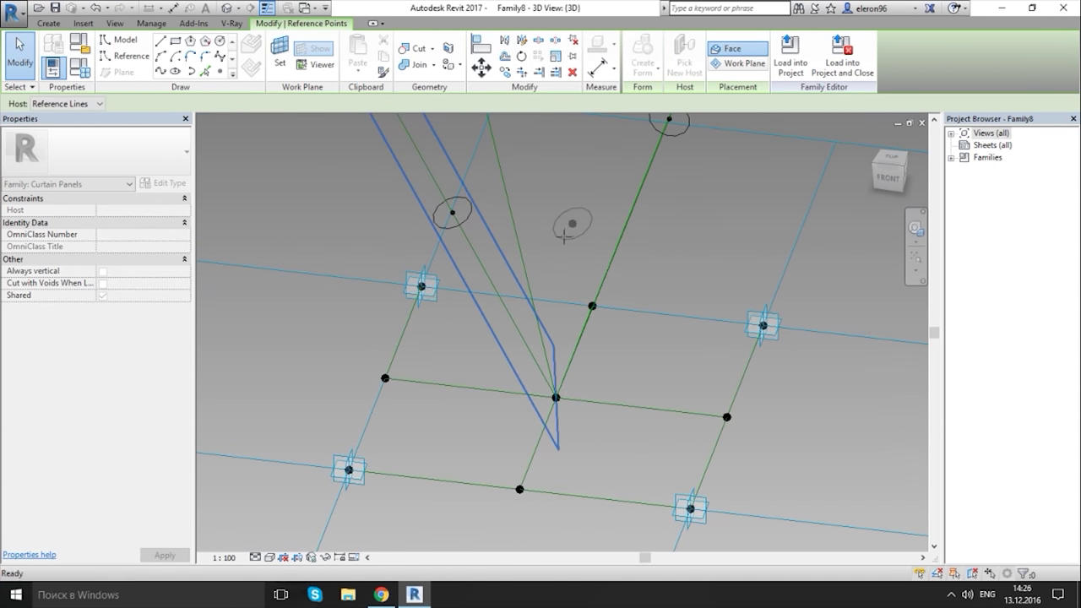
pyautogui.click(535, 451)
# - Set the radius of the circle on the base reference line to 120
pyautogui.keyDown('shift'); pyautogui.moveTo(723, 412); pyautogui.dragTo(647, 402, button='middle'); pyautogui.keyUp('shift')
pyautogui.click(482, 505)
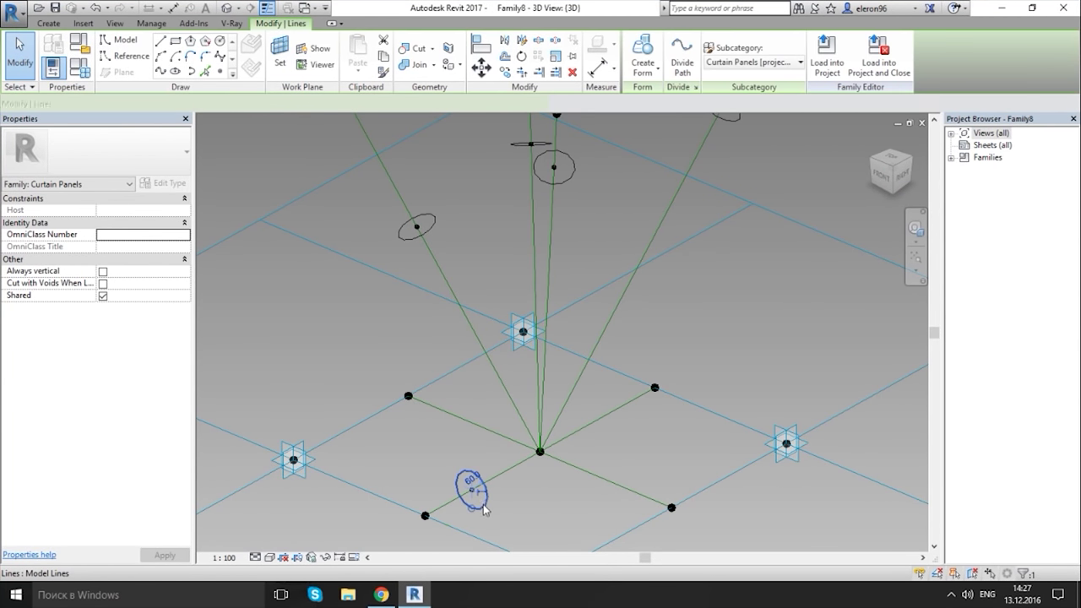
pyautogui.write('12')
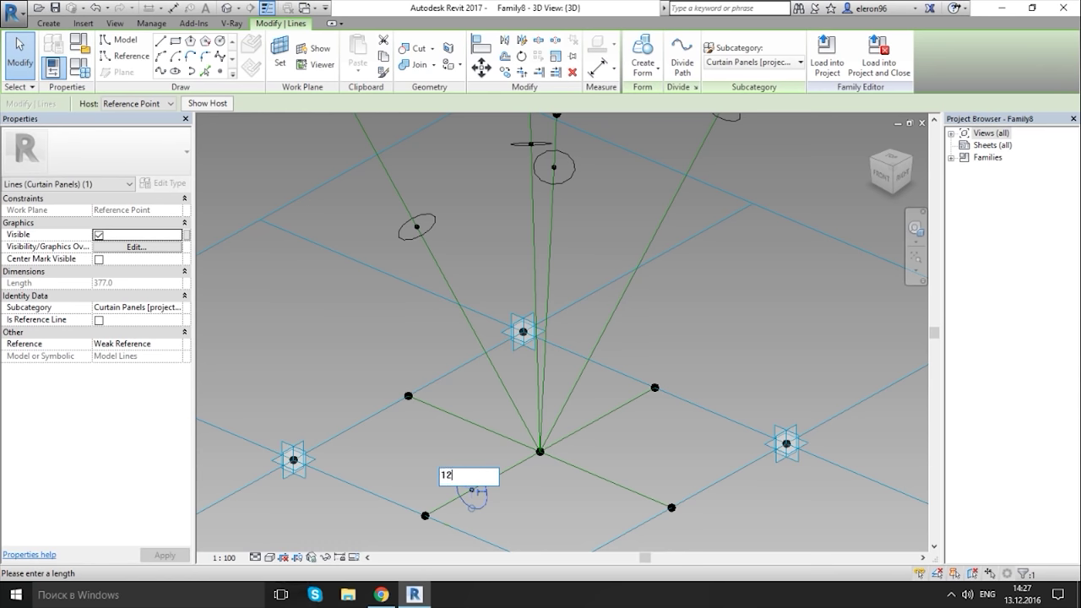
pyautogui.write('0')
pyautogui.press('Return')
pyautogui.click(372, 339)
# - Set the radius of the circle on the raised square's edge to 50
pyautogui.keyDown('shift'); pyautogui.moveTo(442, 273); pyautogui.dragTo(365, 203, button='middle'); pyautogui.keyUp('shift')
pyautogui.click(353, 225)
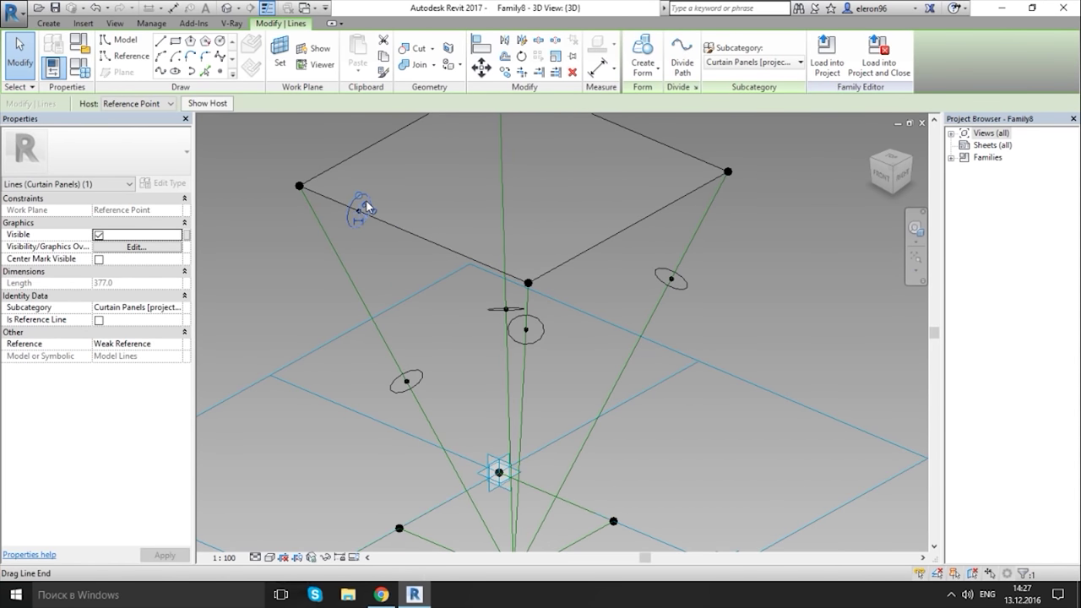
pyautogui.moveTo(367, 207); pyautogui.dragTo(365, 213)
pyautogui.click(369, 210)
pyautogui.write('5')
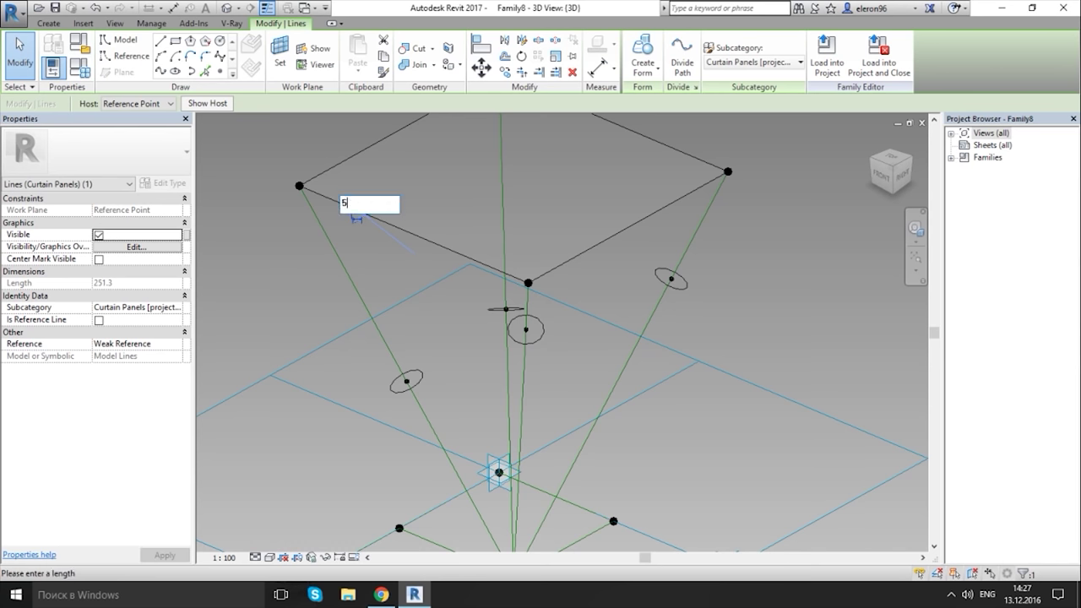
pyautogui.write('0')
pyautogui.press('Return')
pyautogui.click(307, 260)
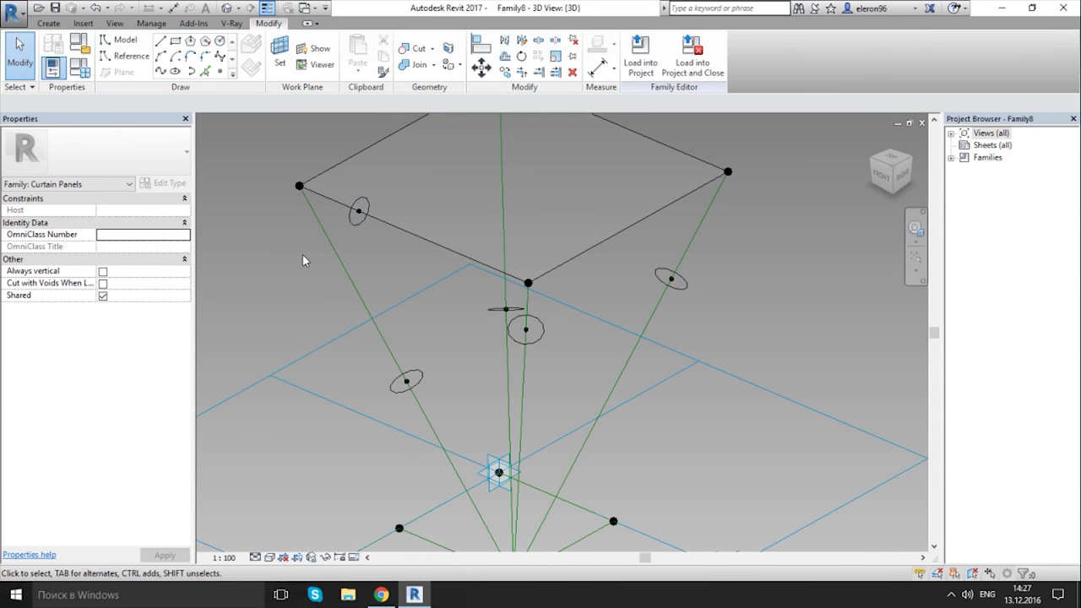
# - Create solid round forms from the circles and their sloping reference lines running to the front-left and rear raised corners
pyautogui.click(387, 359)
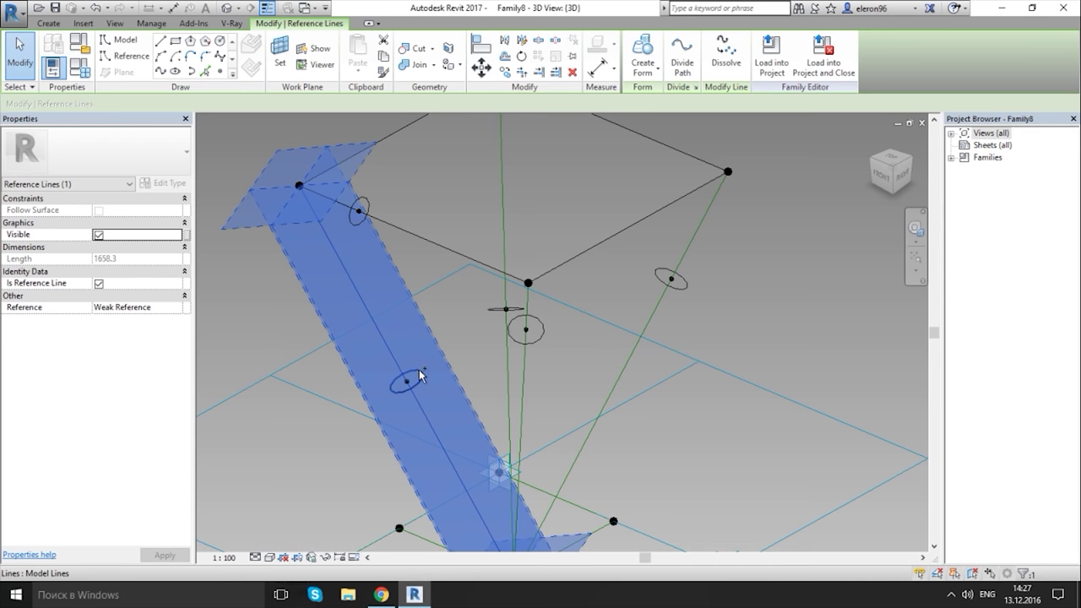
pyautogui.keyDown('ctrl'); pyautogui.click(418, 375); pyautogui.keyUp('ctrl')
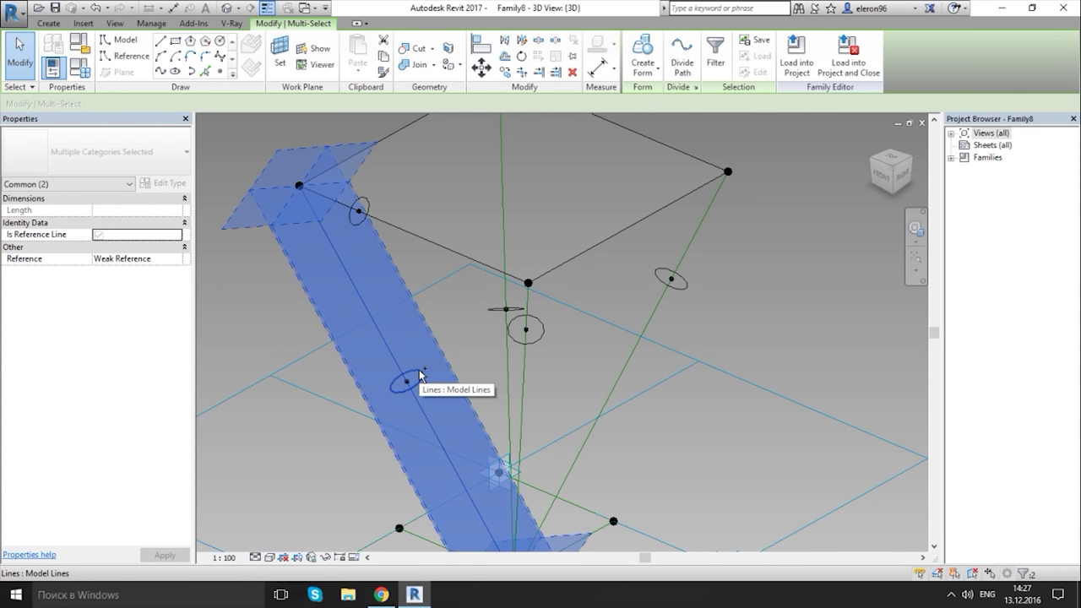
pyautogui.click(642, 59)
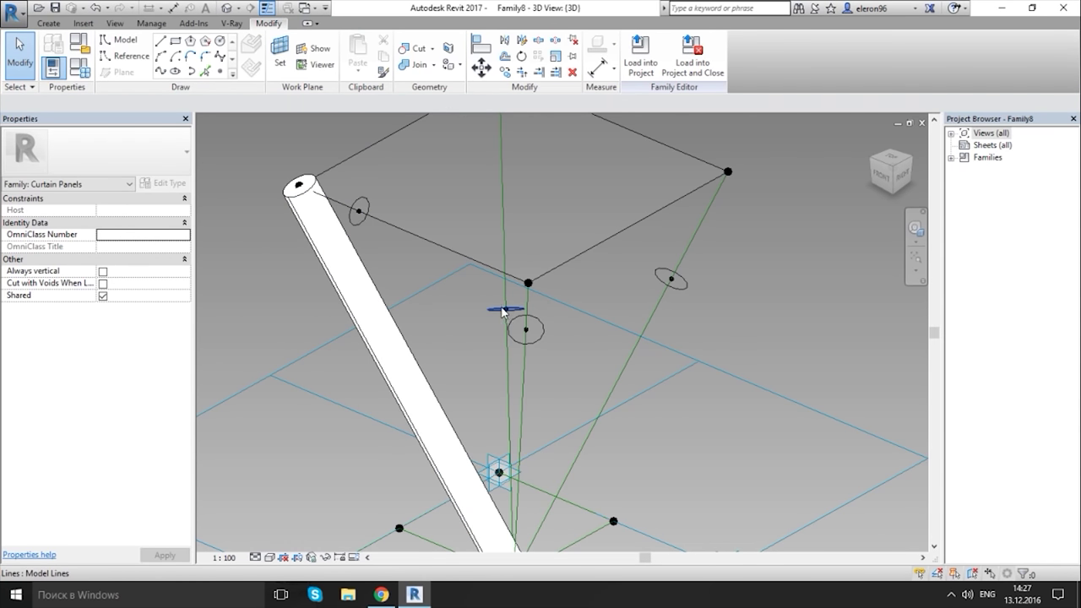
pyautogui.click(501, 303)
pyautogui.keyDown('ctrl'); pyautogui.click(508, 295); pyautogui.keyUp('ctrl')
pyautogui.click(645, 60)
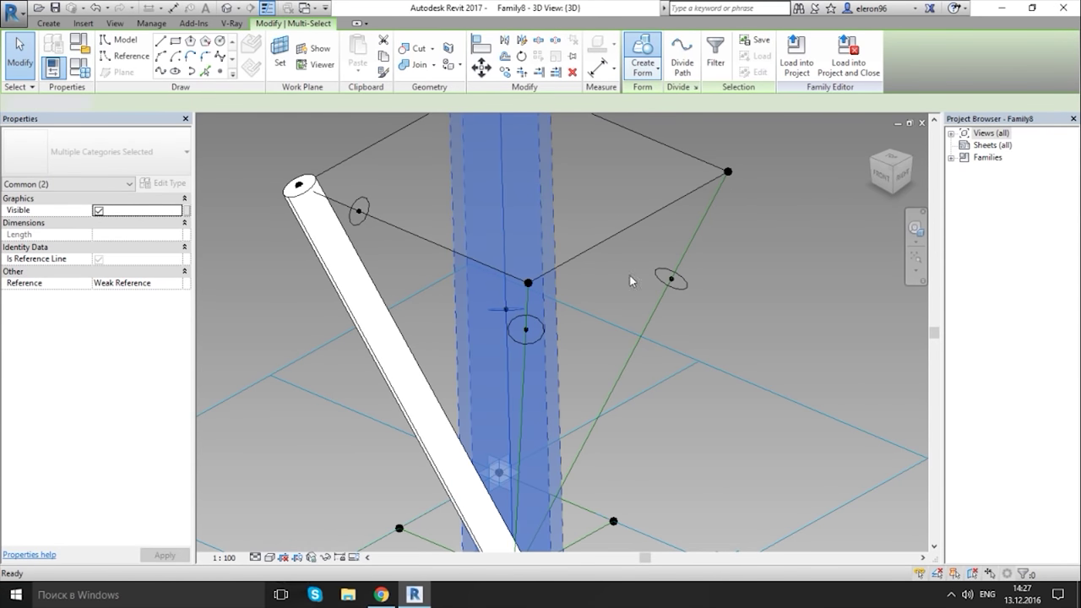
# - Create solid round forms from the circles and reference lines on the two remaining sloping struts
pyautogui.click(621, 370)
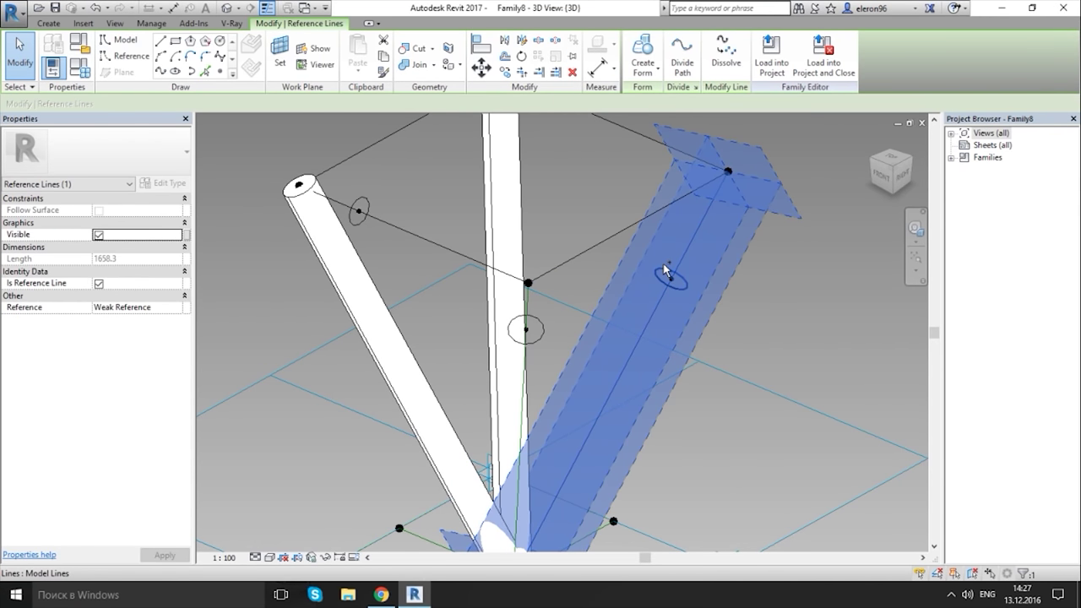
pyautogui.keyDown('ctrl'); pyautogui.click(671, 279); pyautogui.keyUp('ctrl')
pyautogui.click(642, 59)
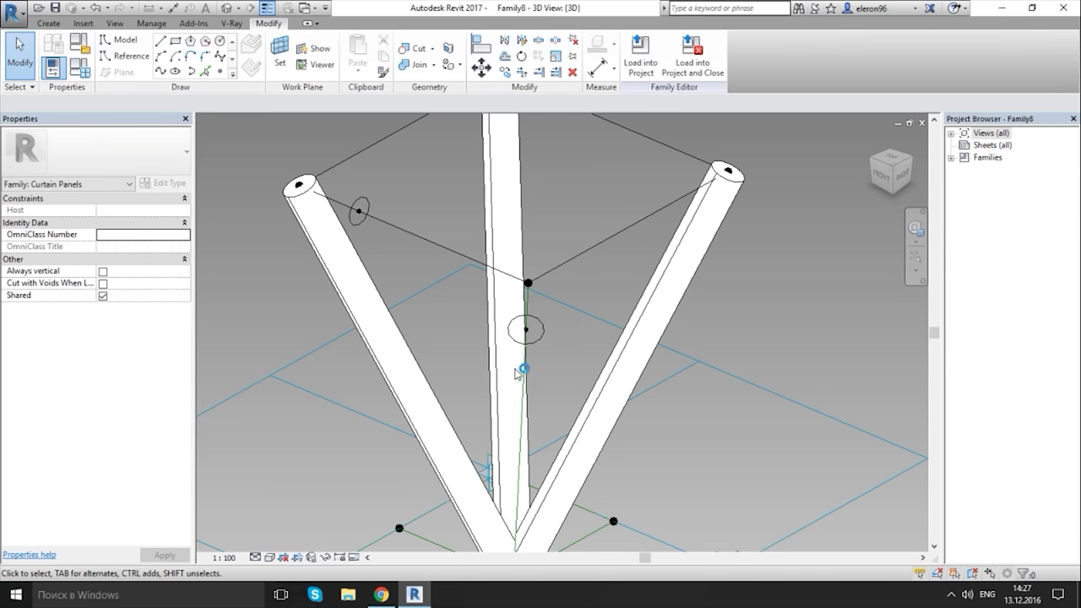
pyautogui.click(539, 328)
pyautogui.keyDown('ctrl'); pyautogui.click(540, 329); pyautogui.keyUp('ctrl')
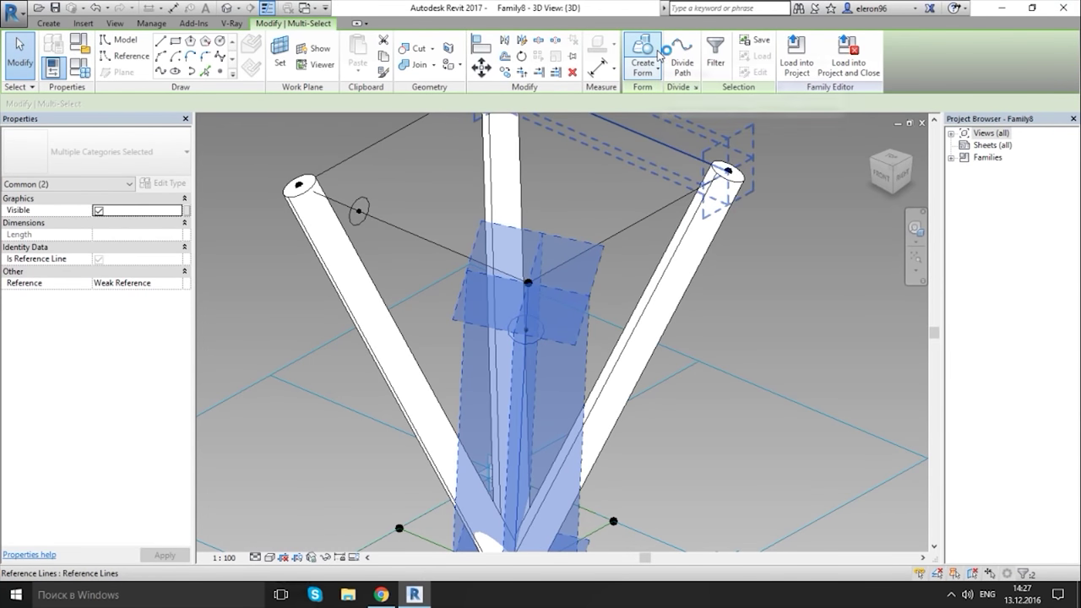
pyautogui.click(641, 52)
# - Create a solid round tube frame from the small circle and the four reference lines of the raised square
pyautogui.scroll(-2, 548, 291)
pyautogui.click(455, 253)
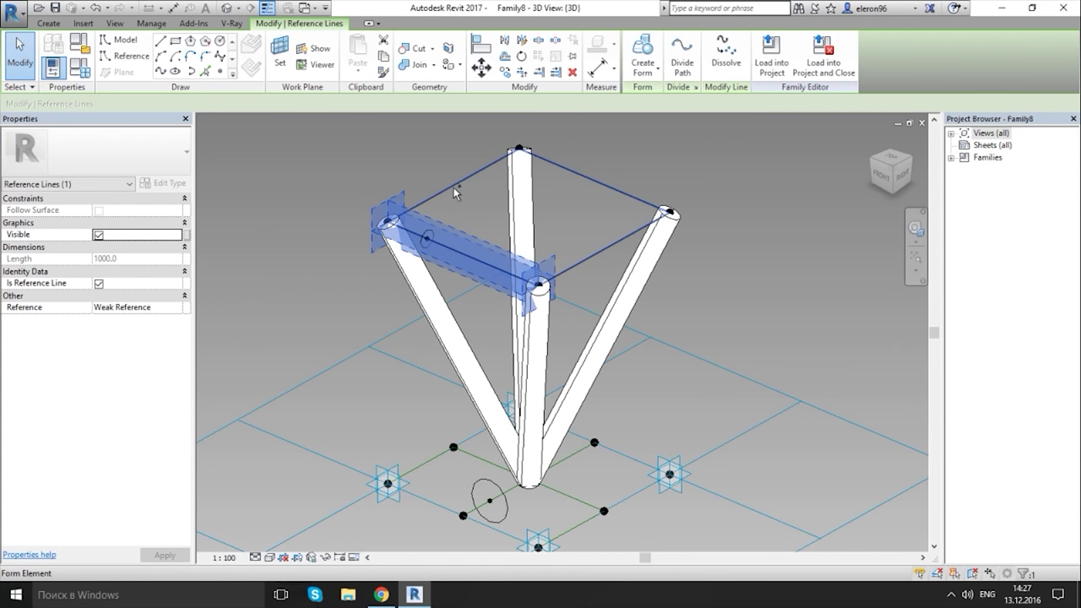
pyautogui.keyDown('ctrl'); pyautogui.click(466, 184); pyautogui.keyUp('ctrl')
pyautogui.click(603, 164)
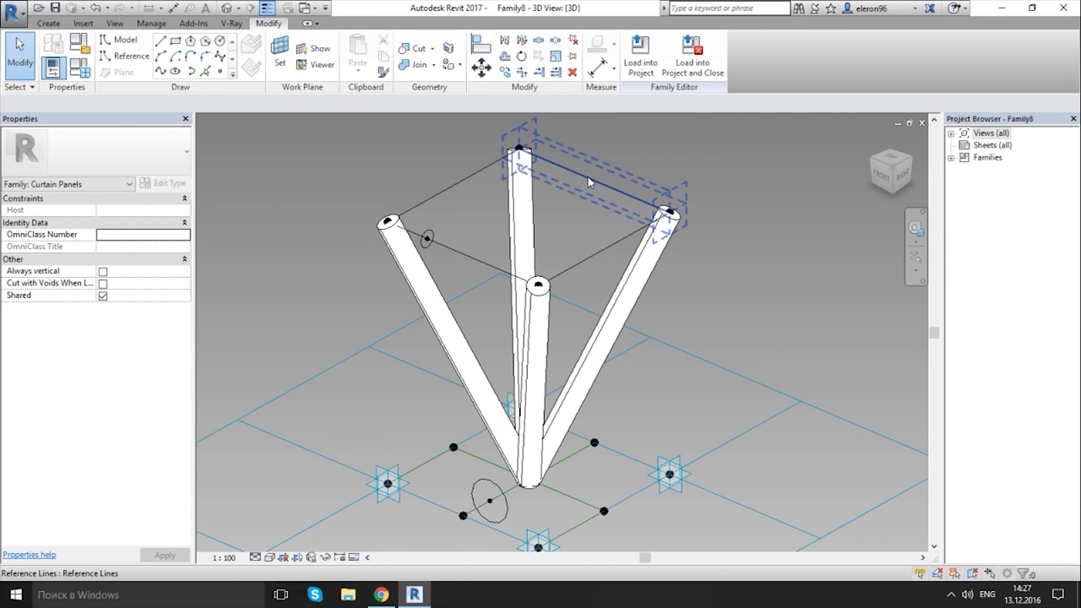
pyautogui.press('Tab')
pyautogui.press('Tab')
pyautogui.click(591, 183)
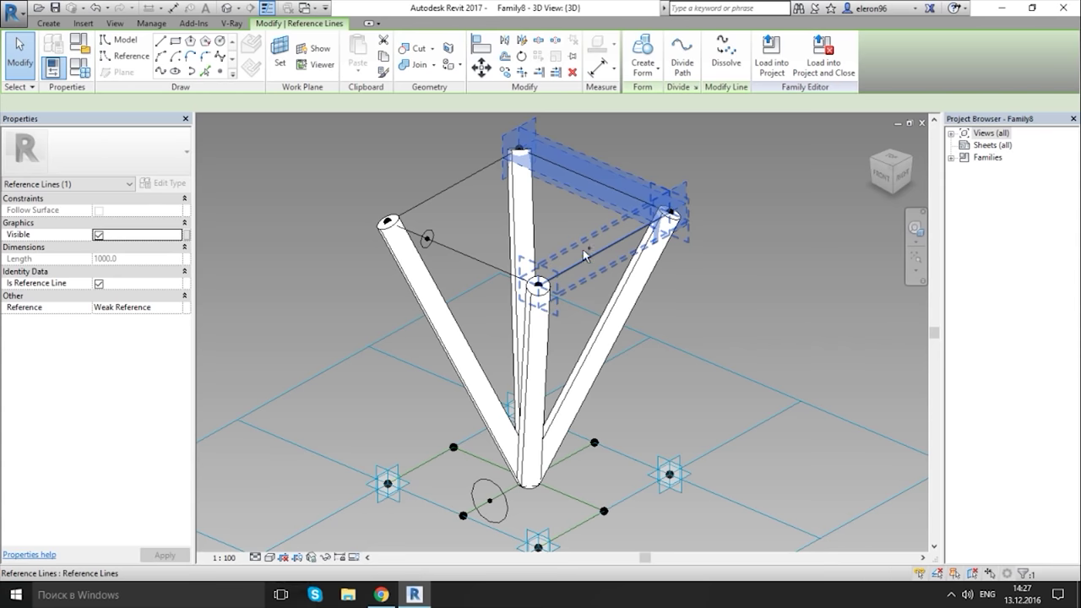
pyautogui.keyDown('ctrl'); pyautogui.click(586, 255); pyautogui.keyUp('ctrl')
pyautogui.keyDown('ctrl'); pyautogui.click(452, 255); pyautogui.keyUp('ctrl')
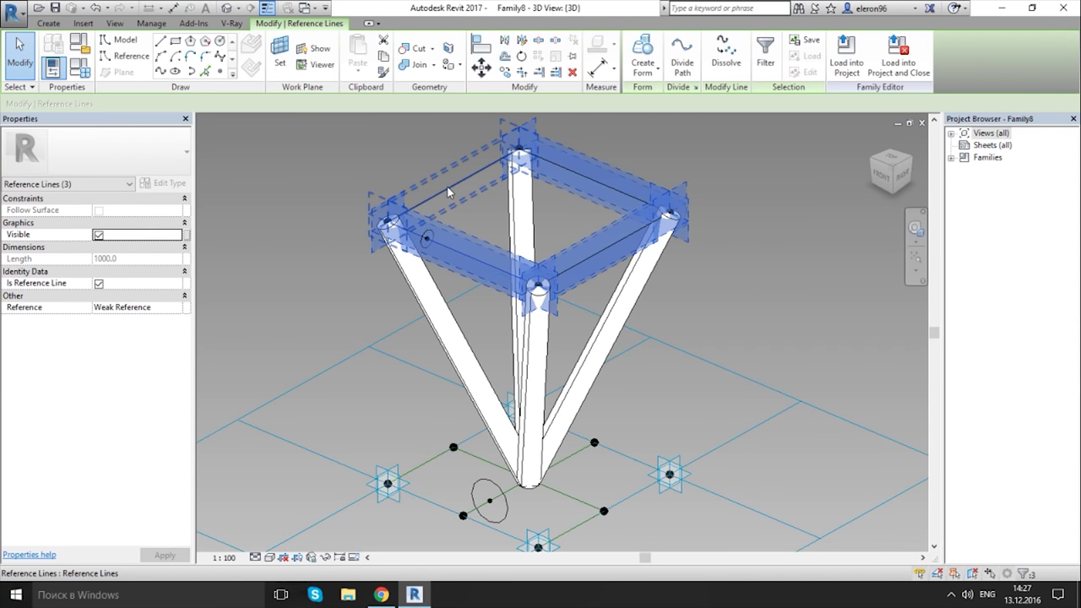
pyautogui.keyDown('ctrl'); pyautogui.click(447, 191); pyautogui.keyUp('ctrl')
pyautogui.keyDown('ctrl'); pyautogui.click(426, 238); pyautogui.keyUp('ctrl')
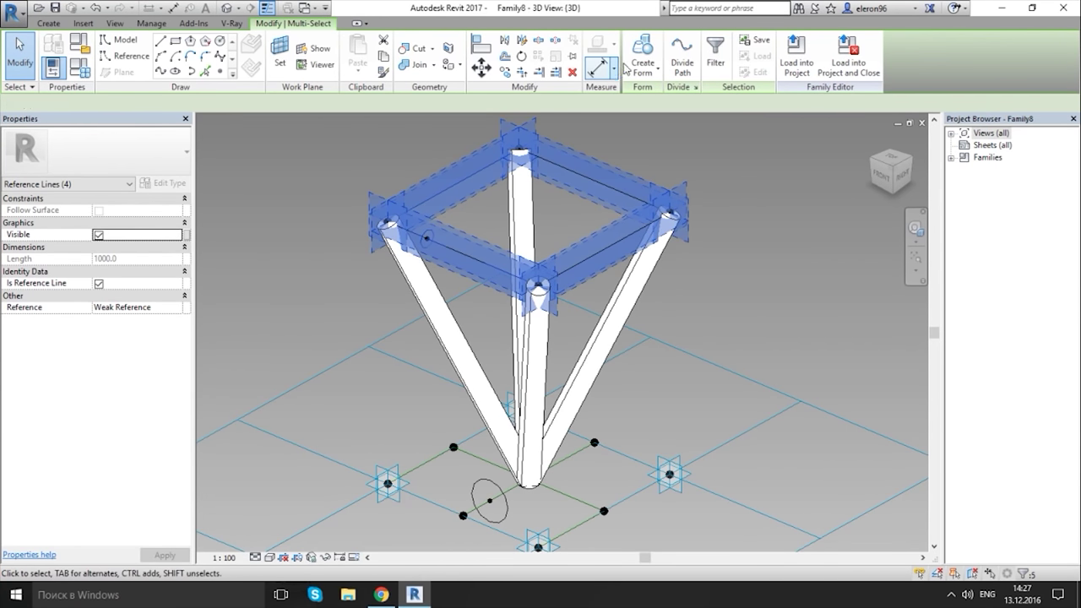
pyautogui.click(633, 71)
pyautogui.click(313, 309)
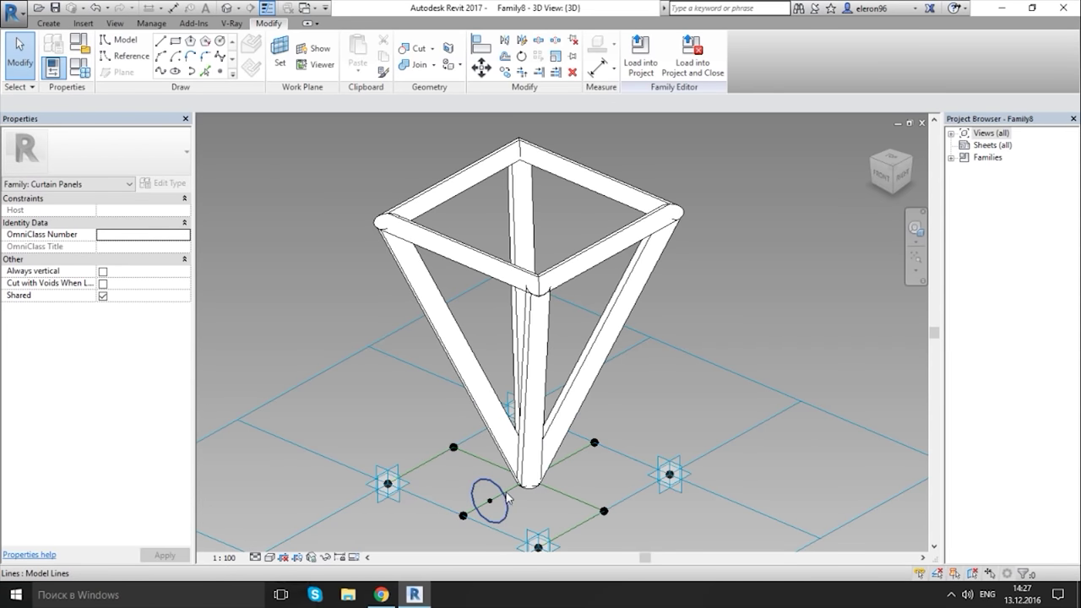
# - Create a solid round tube from the larger base circle and the reference line passing through its centre
pyautogui.click(505, 500)
pyautogui.click(577, 453)
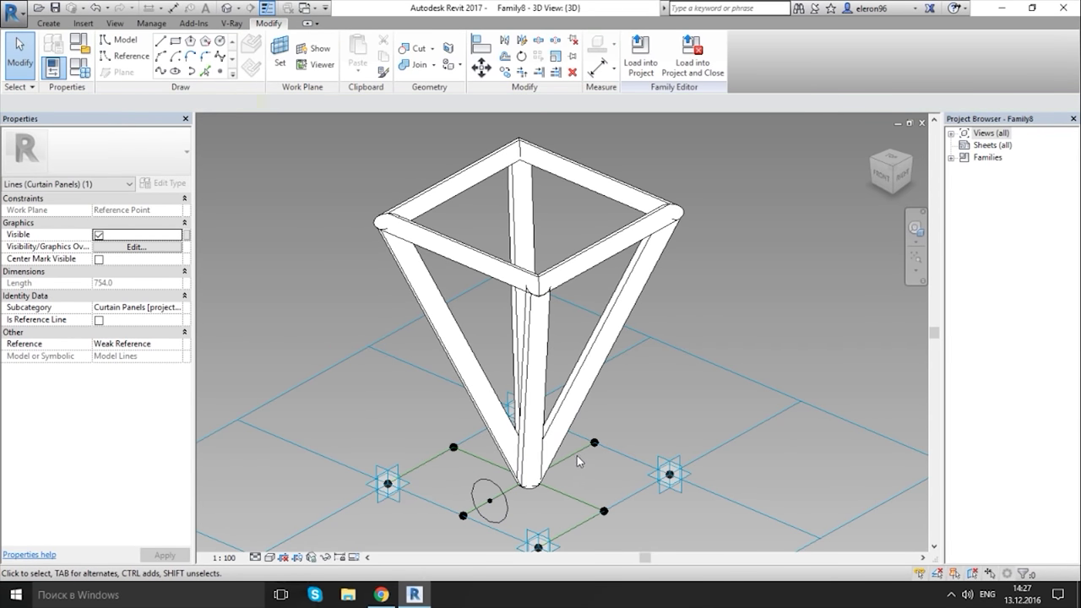
pyautogui.click(568, 462)
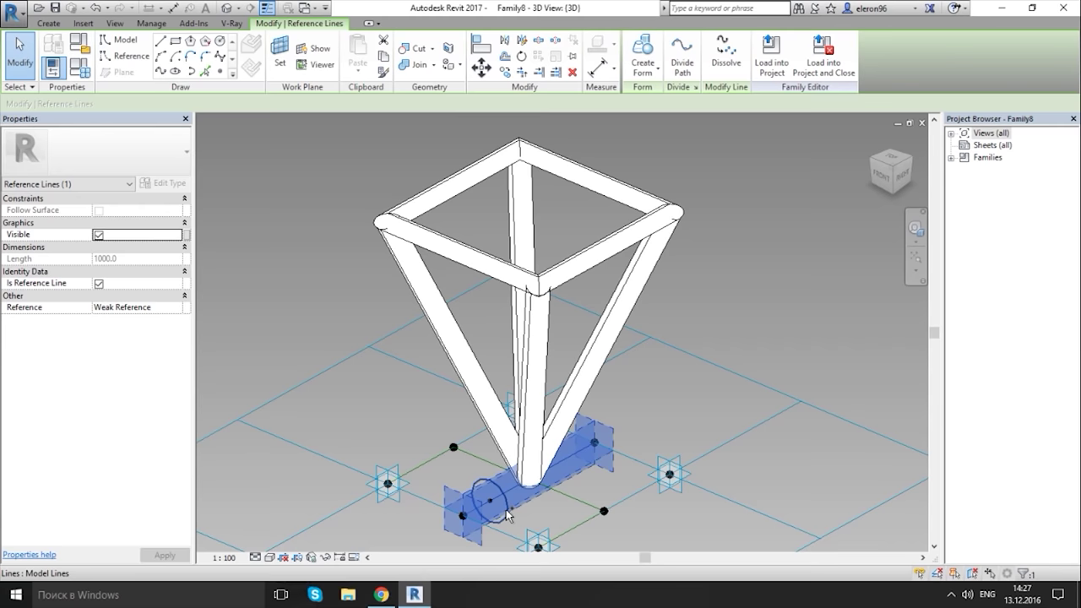
pyautogui.keyDown('ctrl'); pyautogui.click(506, 511); pyautogui.keyUp('ctrl')
pyautogui.click(643, 59)
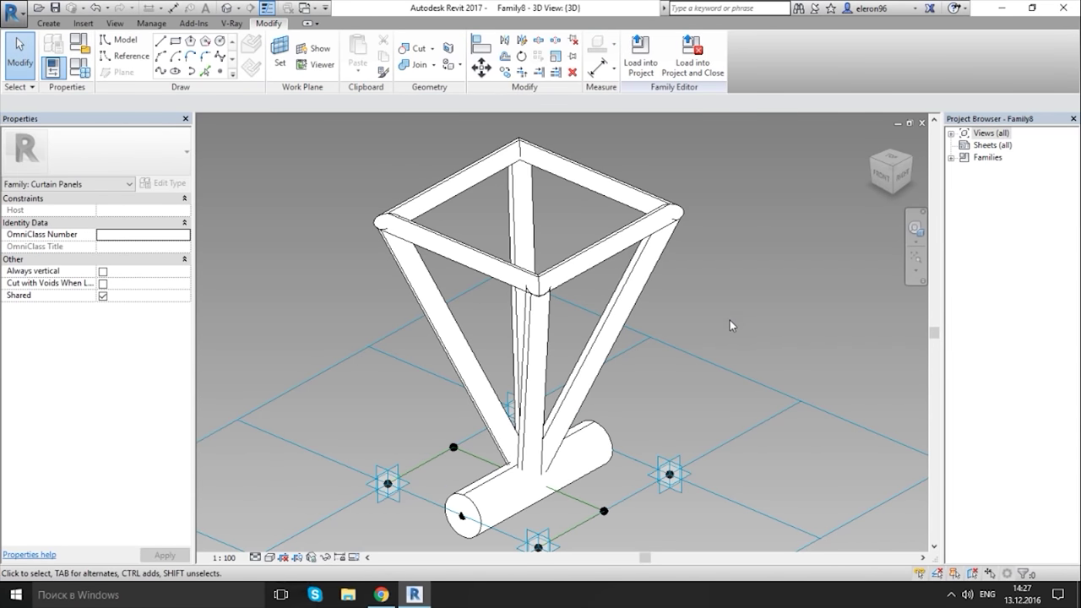
# - Load the finished panel family into the open mass family
pyautogui.scroll(-2, 730, 321)
pyautogui.moveTo(695, 357)
pyautogui.keyDown('shift'); pyautogui.mouseDown(button='middle')
pyautogui.moveTo(611, 366)
pyautogui.moveTo(683, 373)
pyautogui.mouseUp(button='middle'); pyautogui.keyUp('shift')
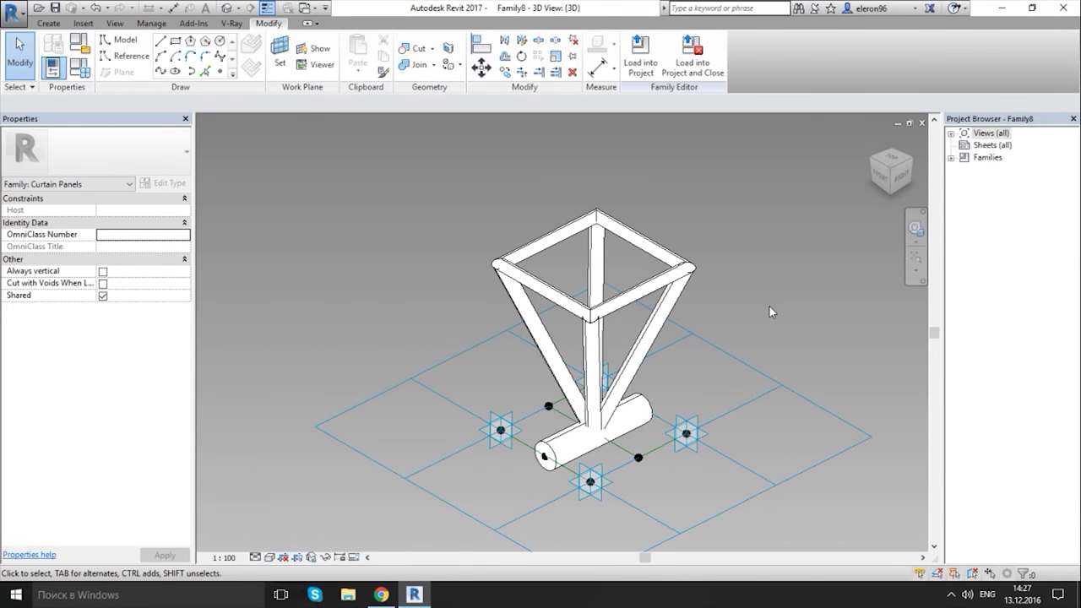
pyautogui.click(651, 61)
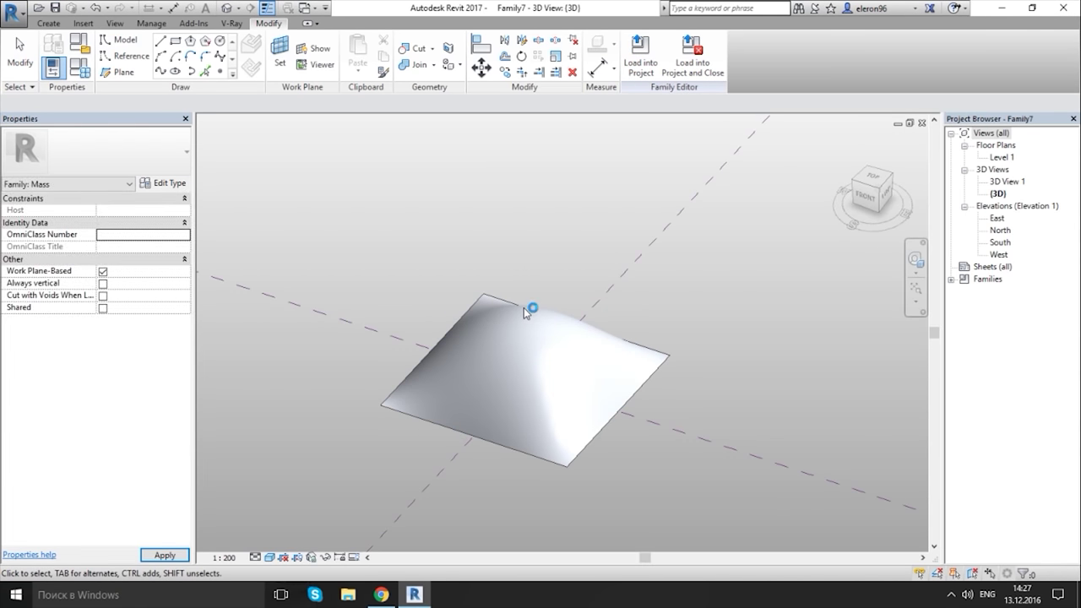
# - Divide the curved mass form's surface and apply the Family8 panel under the Rectangle pattern to it
pyautogui.click(432, 429)
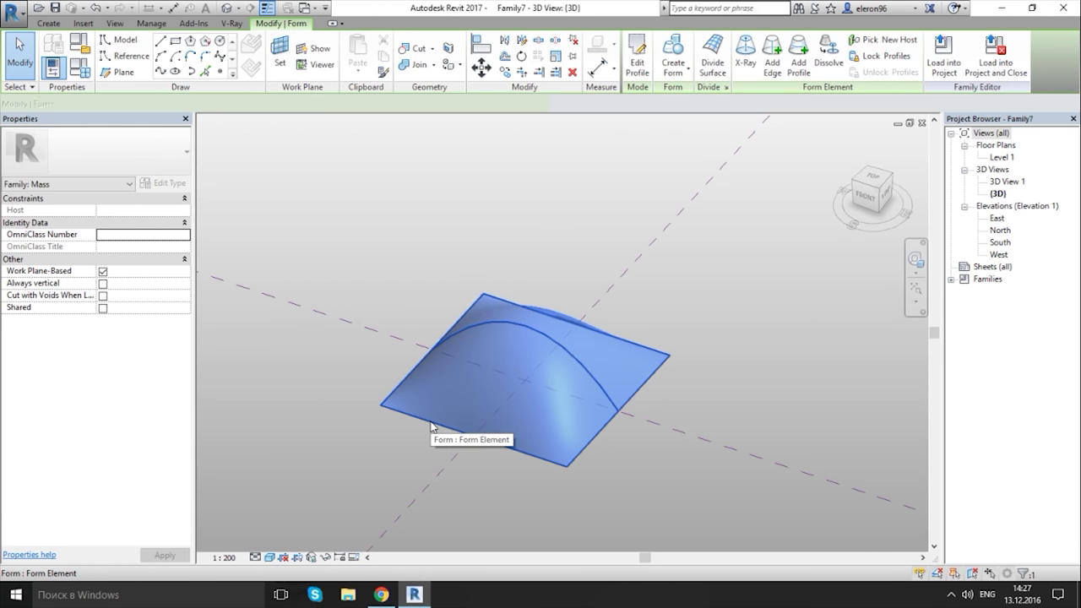
pyautogui.click(710, 58)
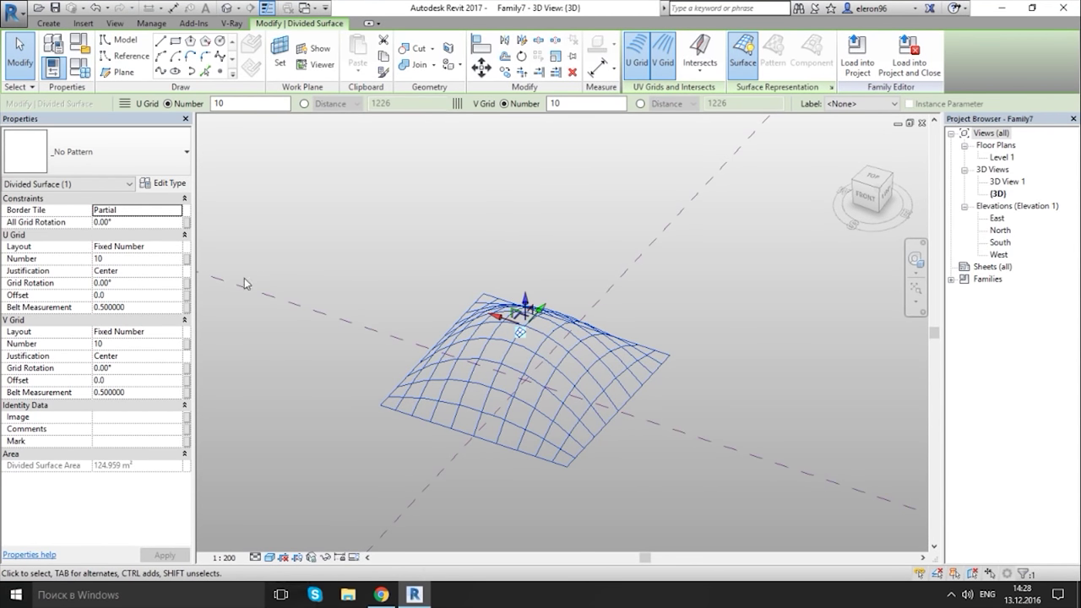
pyautogui.keyDown('shift'); pyautogui.moveTo(366, 327); pyautogui.dragTo(493, 333, button='middle'); pyautogui.keyUp('shift')
pyautogui.scroll(2, 522, 367)
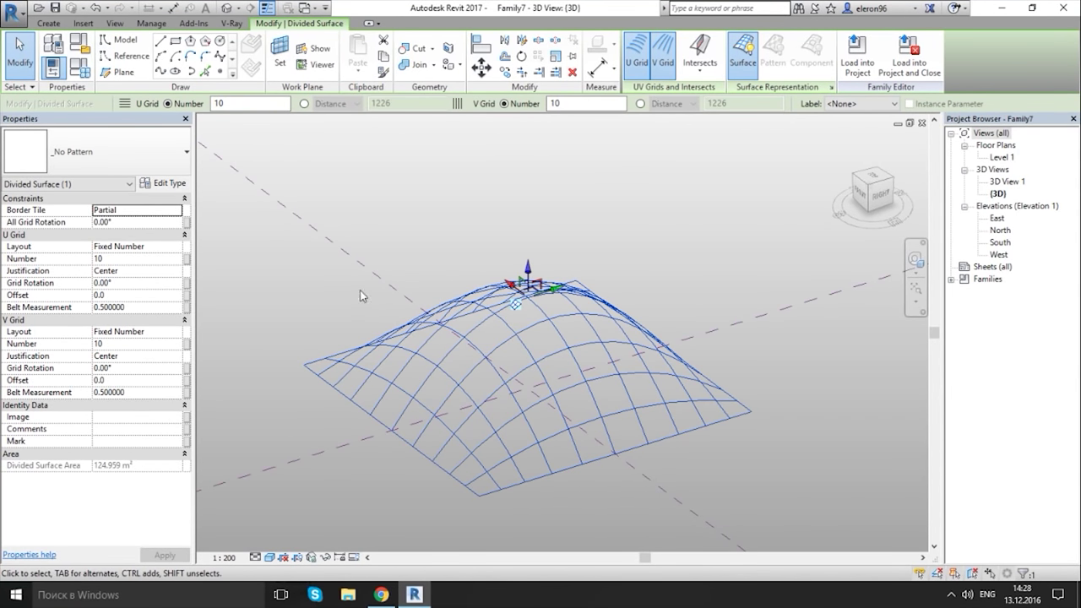
pyautogui.click(126, 160)
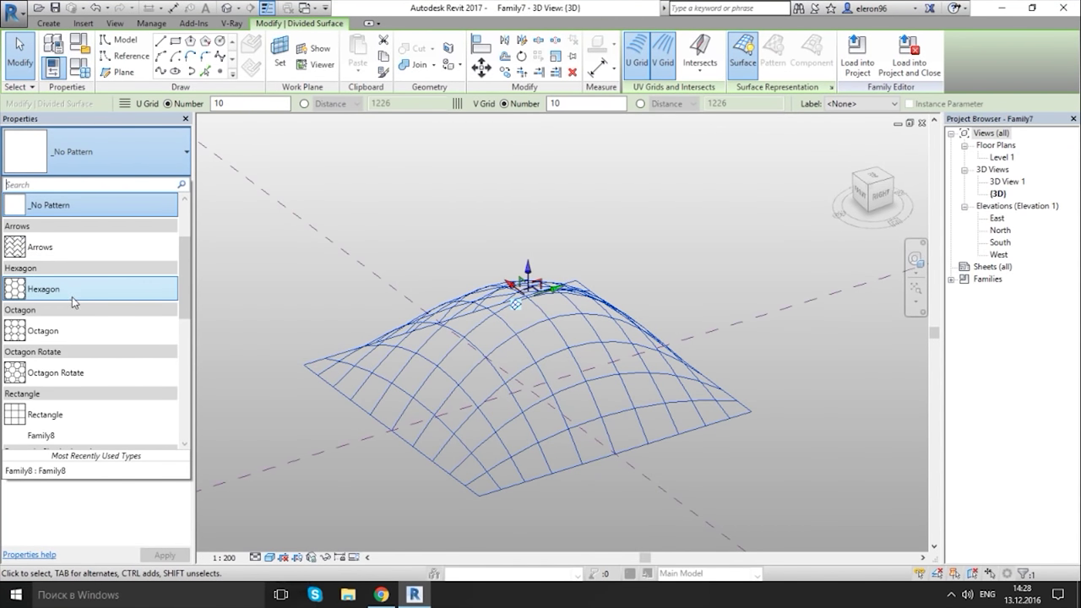
pyautogui.scroll(-2, 98, 304)
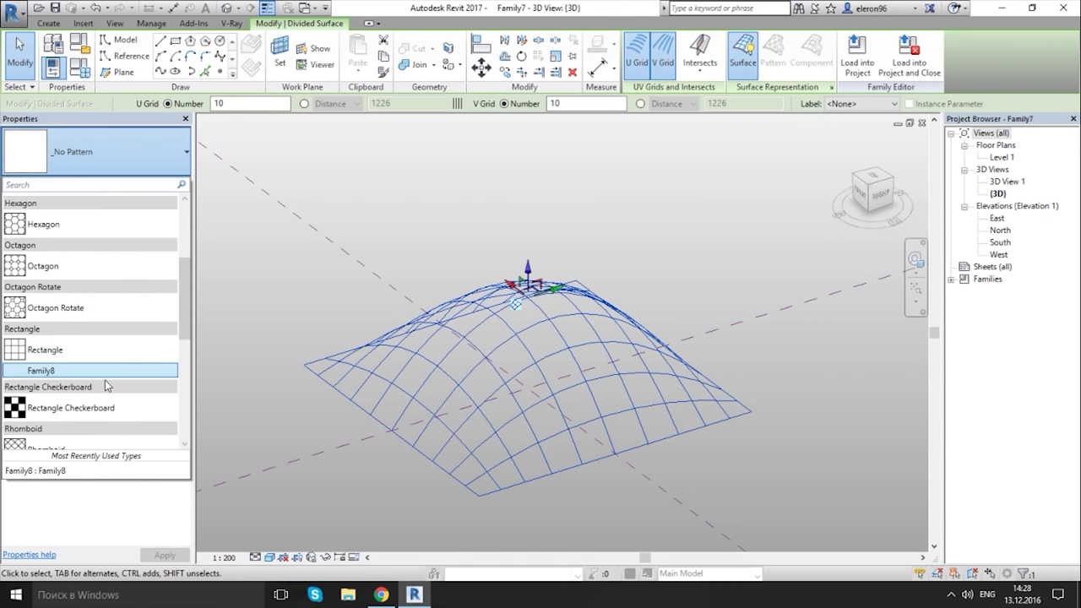
pyautogui.click(38, 370)
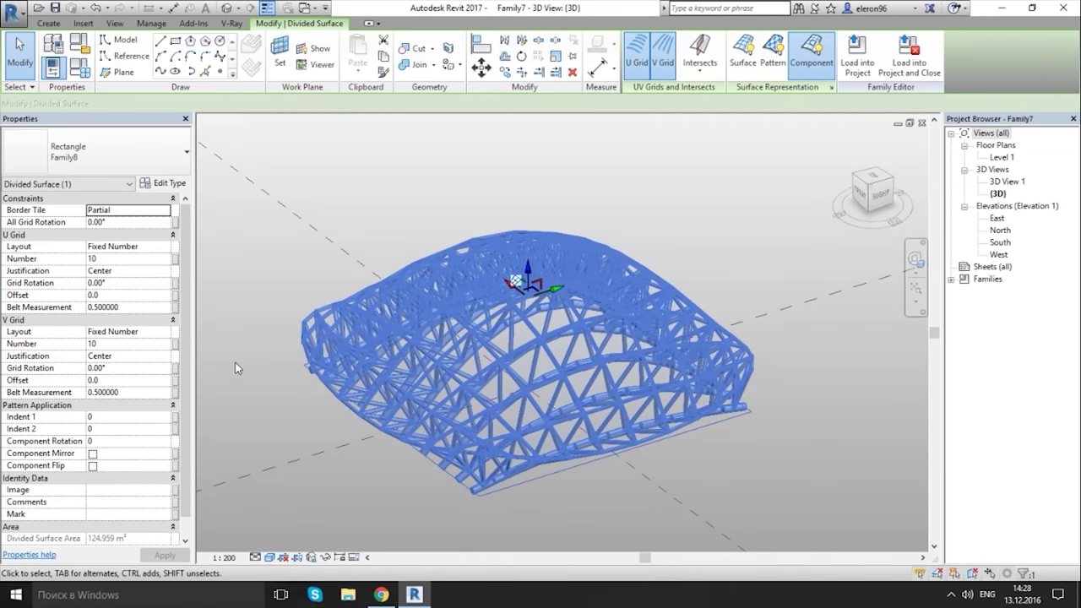
pyautogui.click(235, 362)
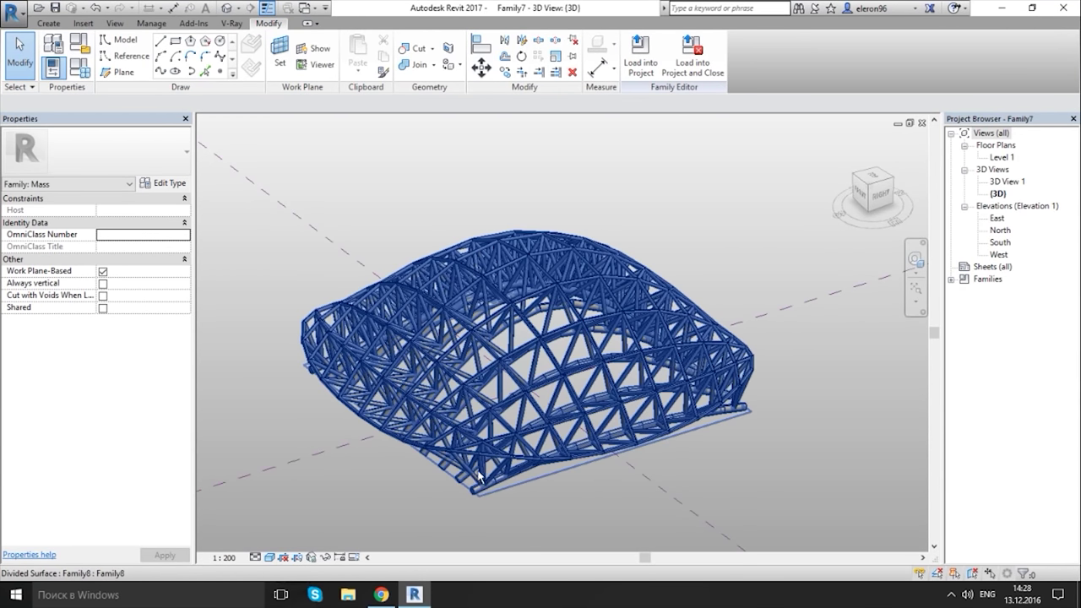
# - Change the visual style of the 3D view showing the panelled surface
pyautogui.keyDown('shift'); pyautogui.moveTo(473, 463); pyautogui.dragTo(368, 512, button='middle'); pyautogui.keyUp('shift')
pyautogui.click(269, 558)
pyautogui.click(290, 526)
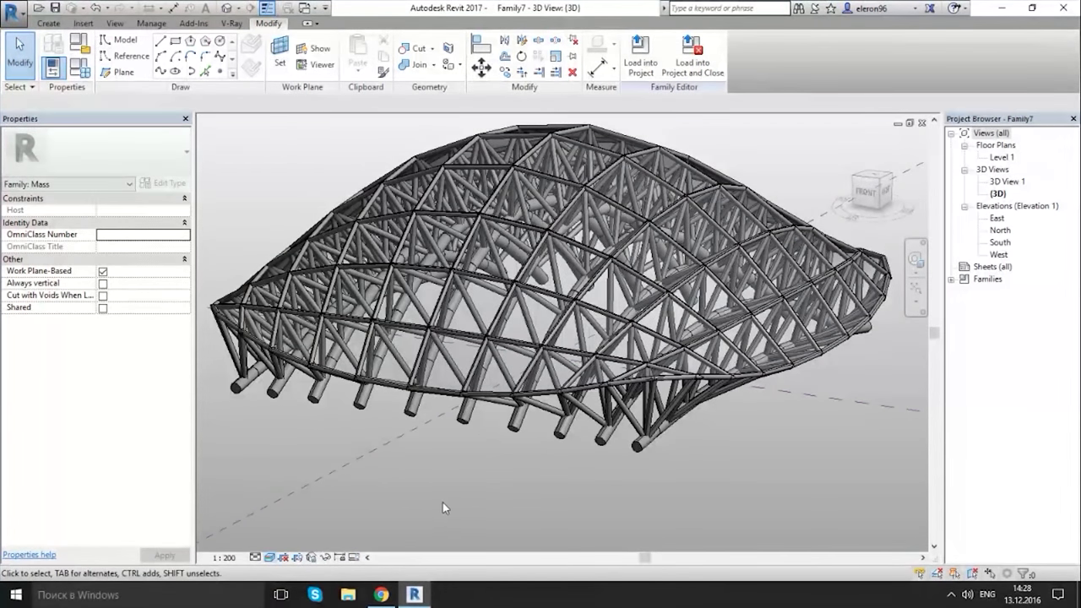
# - Edit the mass form's straight front profile and set its line length to 16000
pyautogui.keyDown('shift'); pyautogui.moveTo(475, 471); pyautogui.dragTo(397, 494, button='middle'); pyautogui.keyUp('shift')
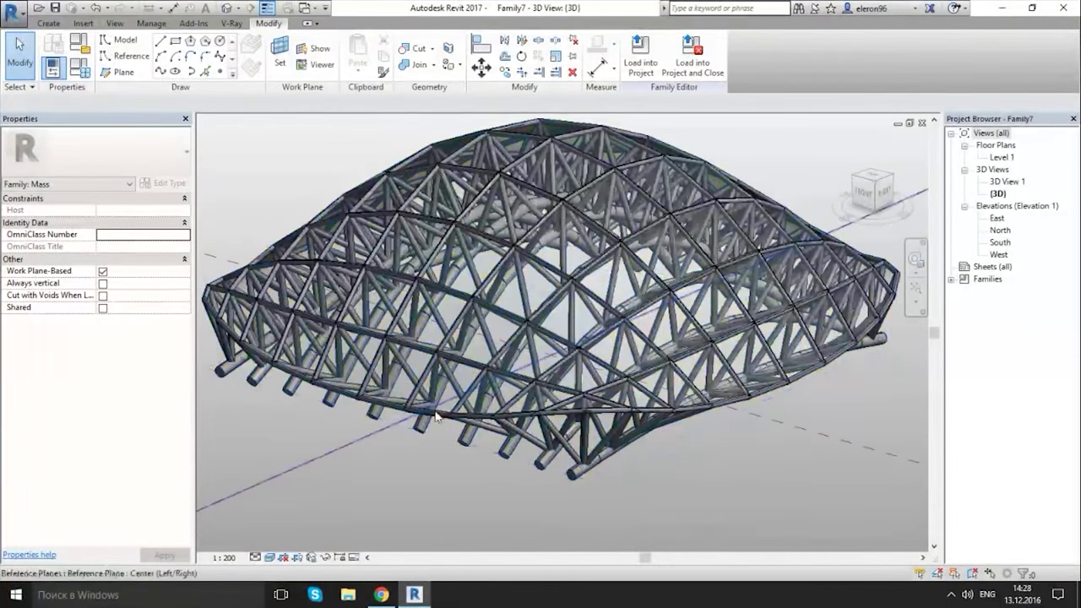
pyautogui.click(439, 437)
pyautogui.doubleClick(439, 436)
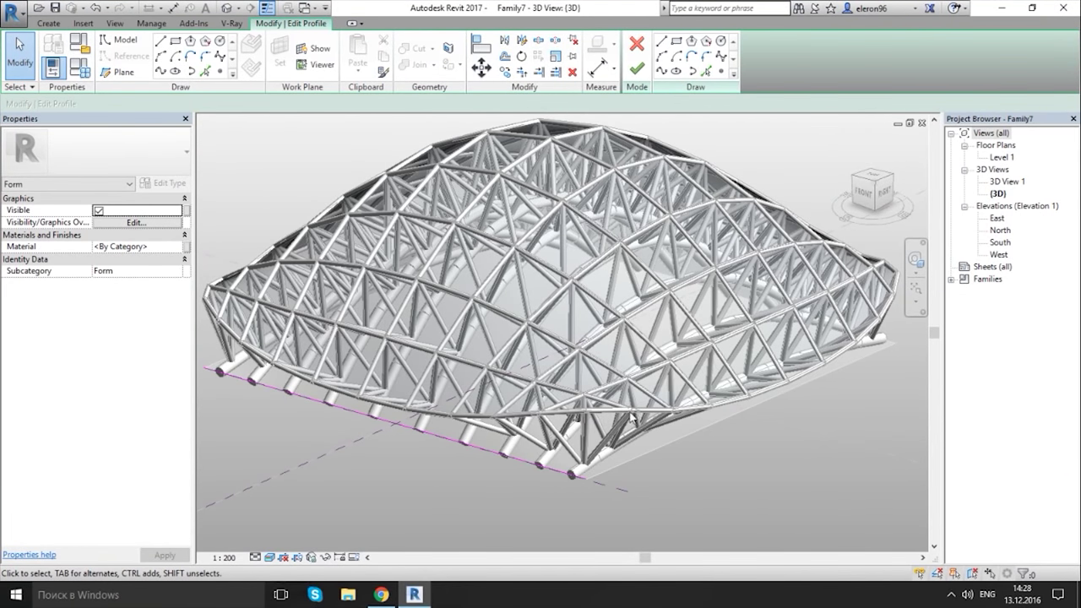
pyautogui.click(553, 477)
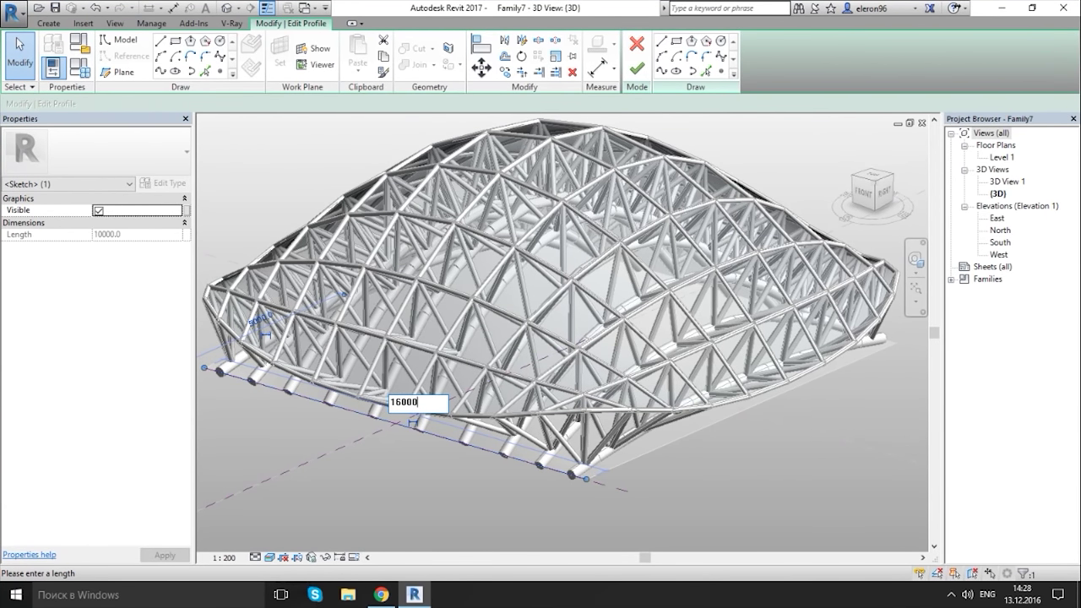
pyautogui.press('Return')
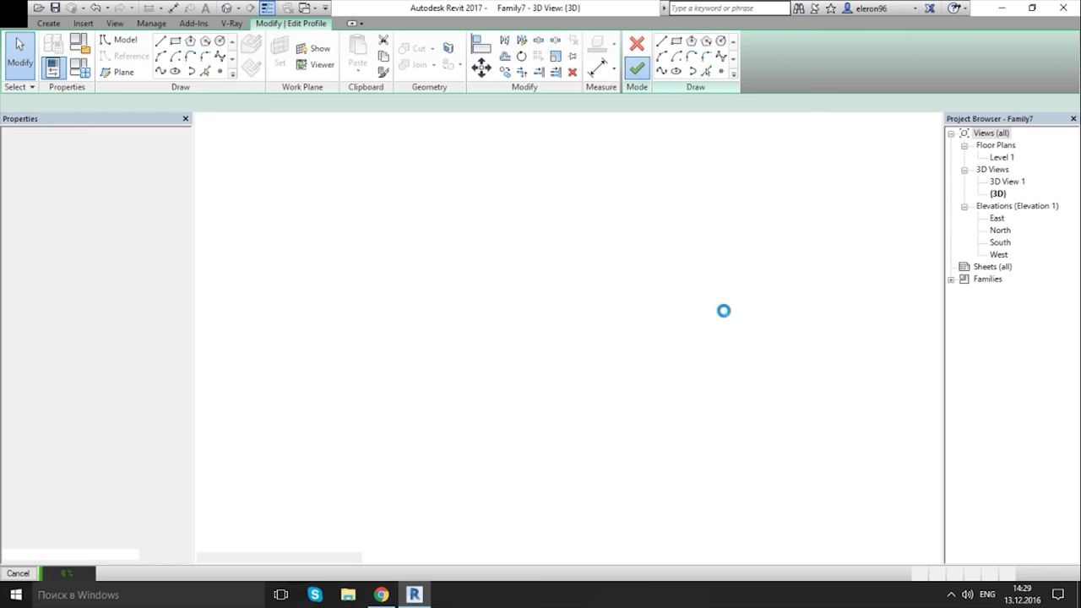
pyautogui.press('super+d')
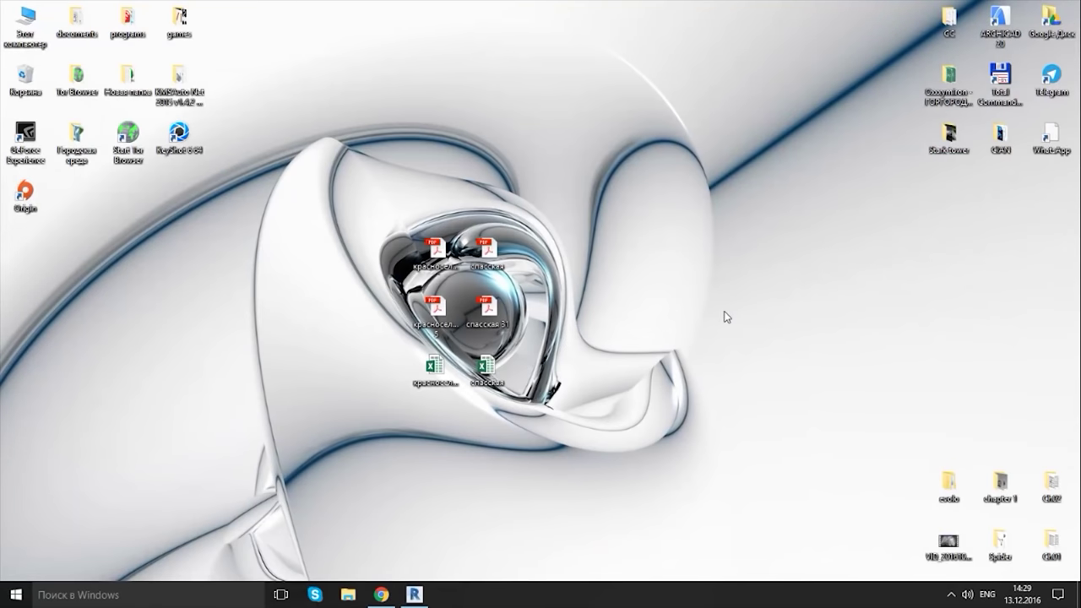
pyautogui.click(413, 595)
pyautogui.click(734, 507)
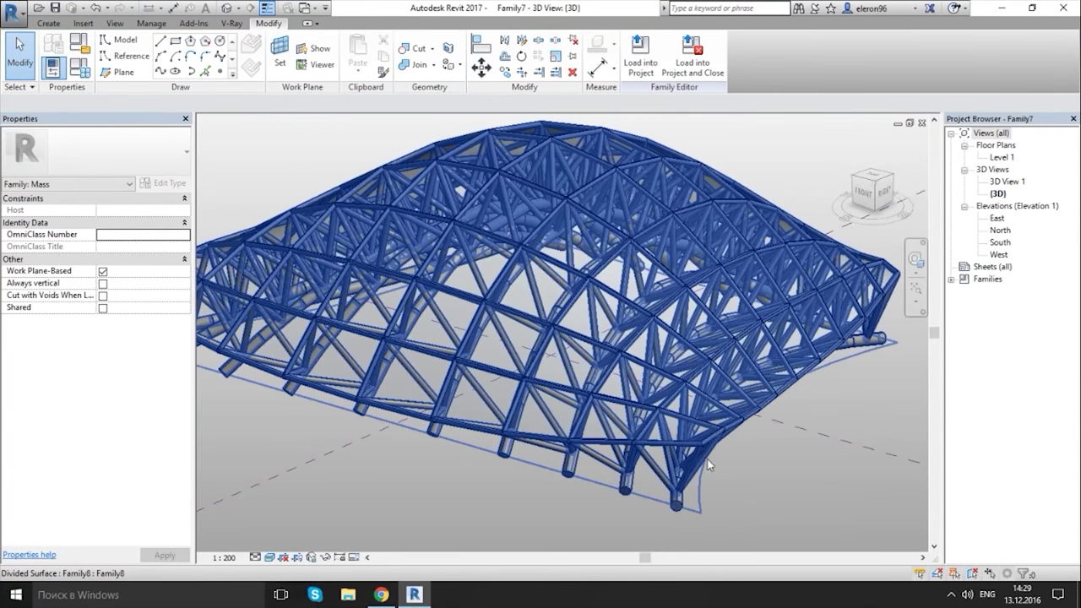
pyautogui.scroll(-2, 638, 450)
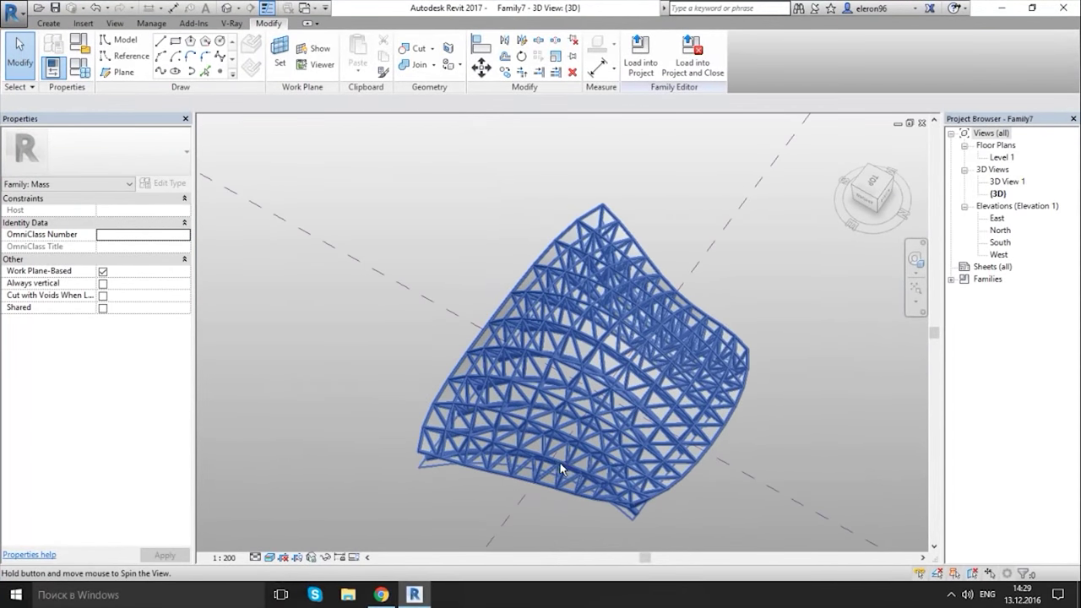